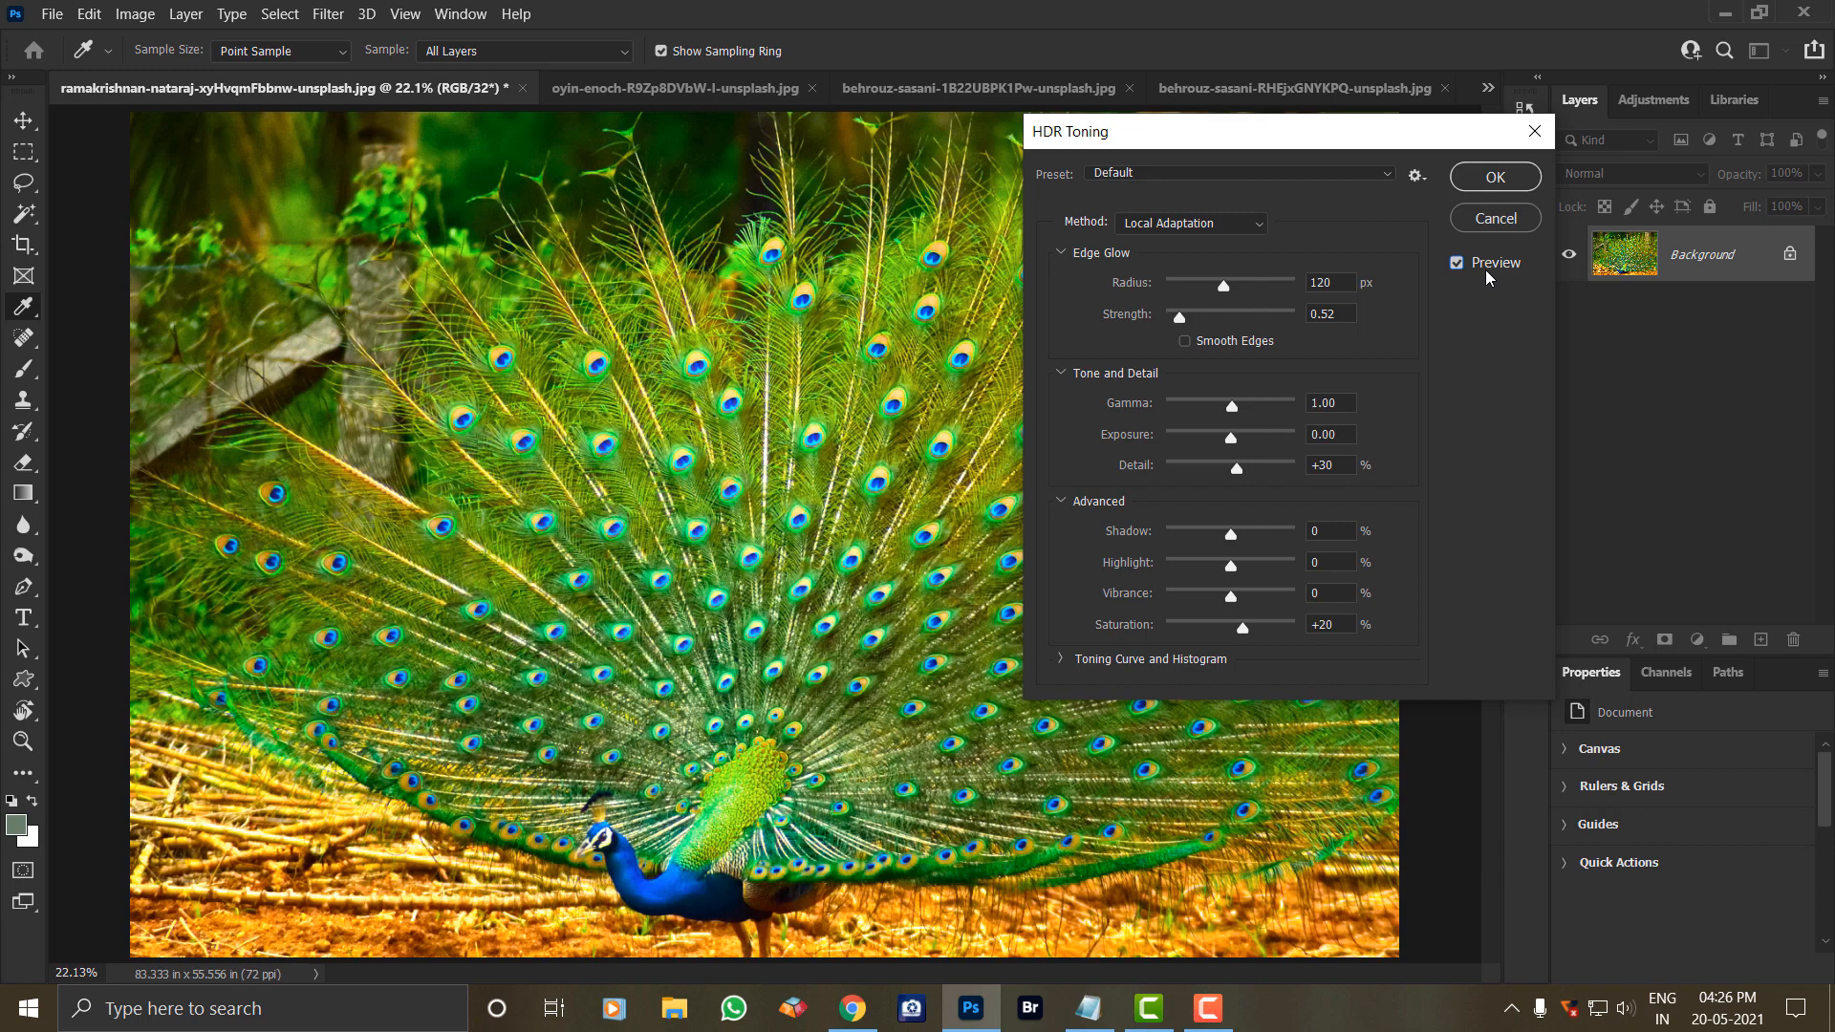
Inspect the feather detail of the peacock photo up close and apply HDR Toning with the Default preset.
key(ctrl+plus)
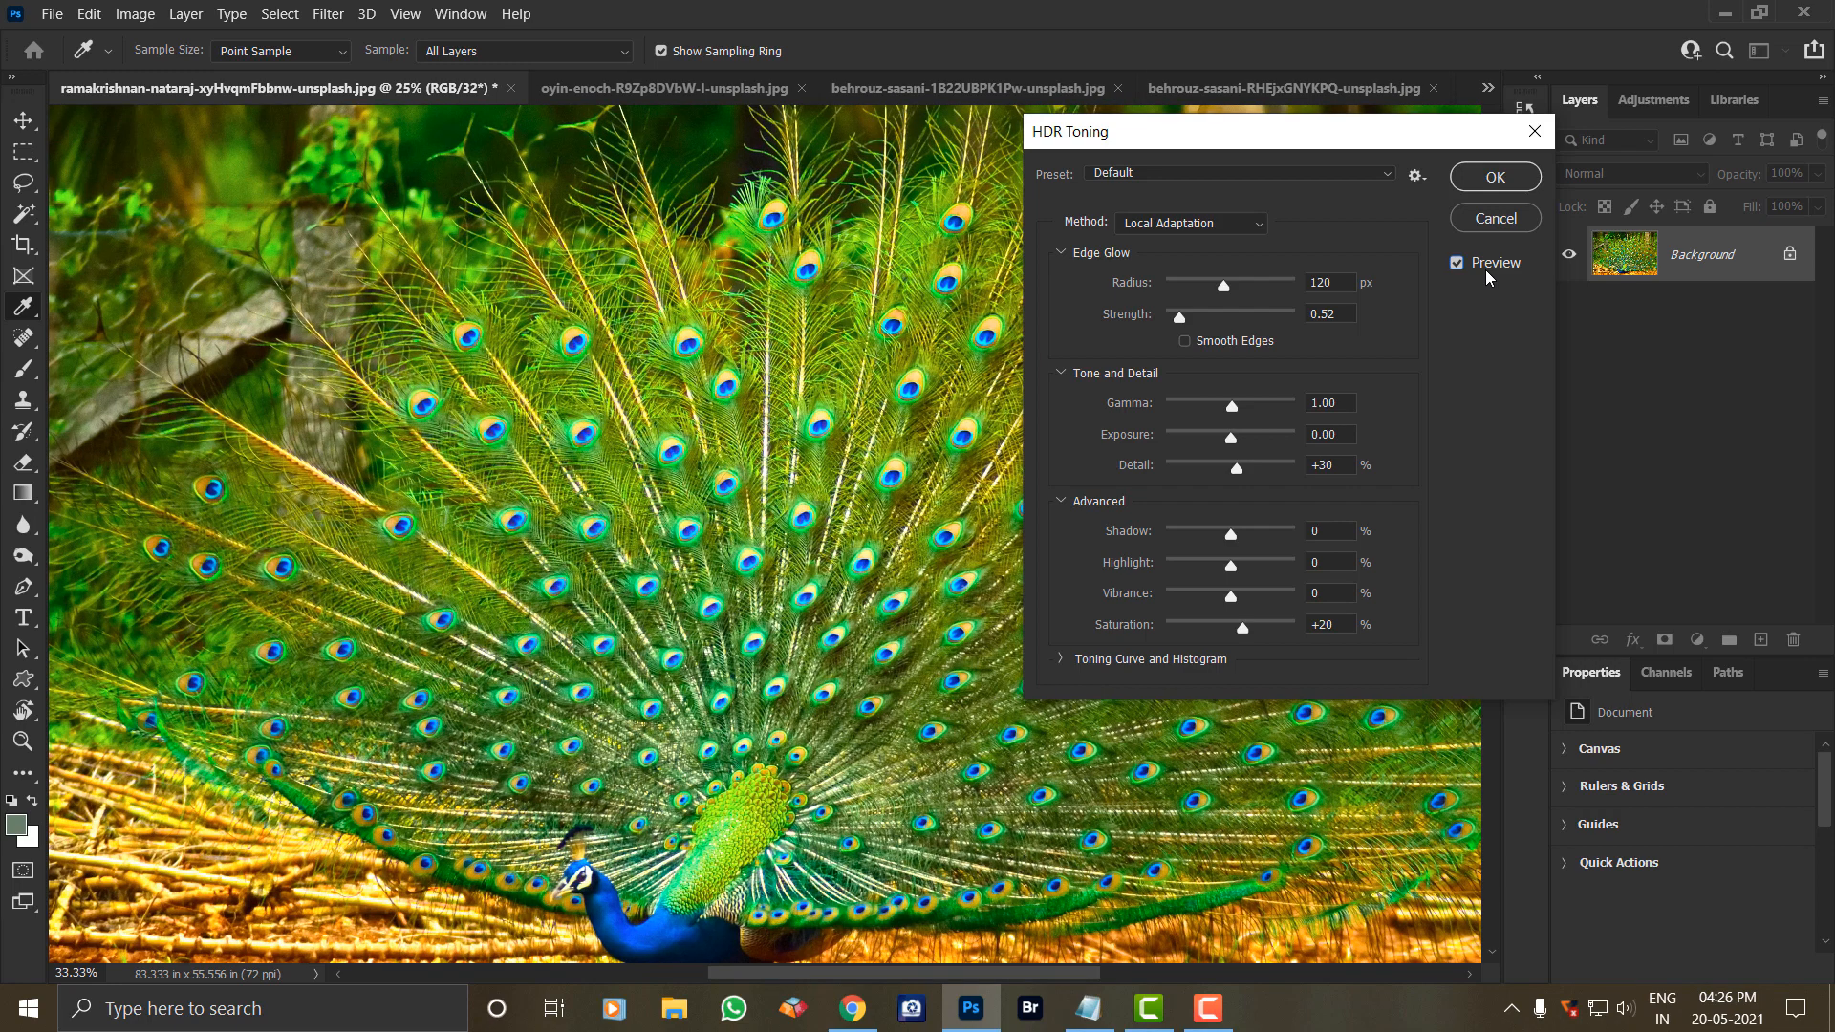
key(ctrl+plus)
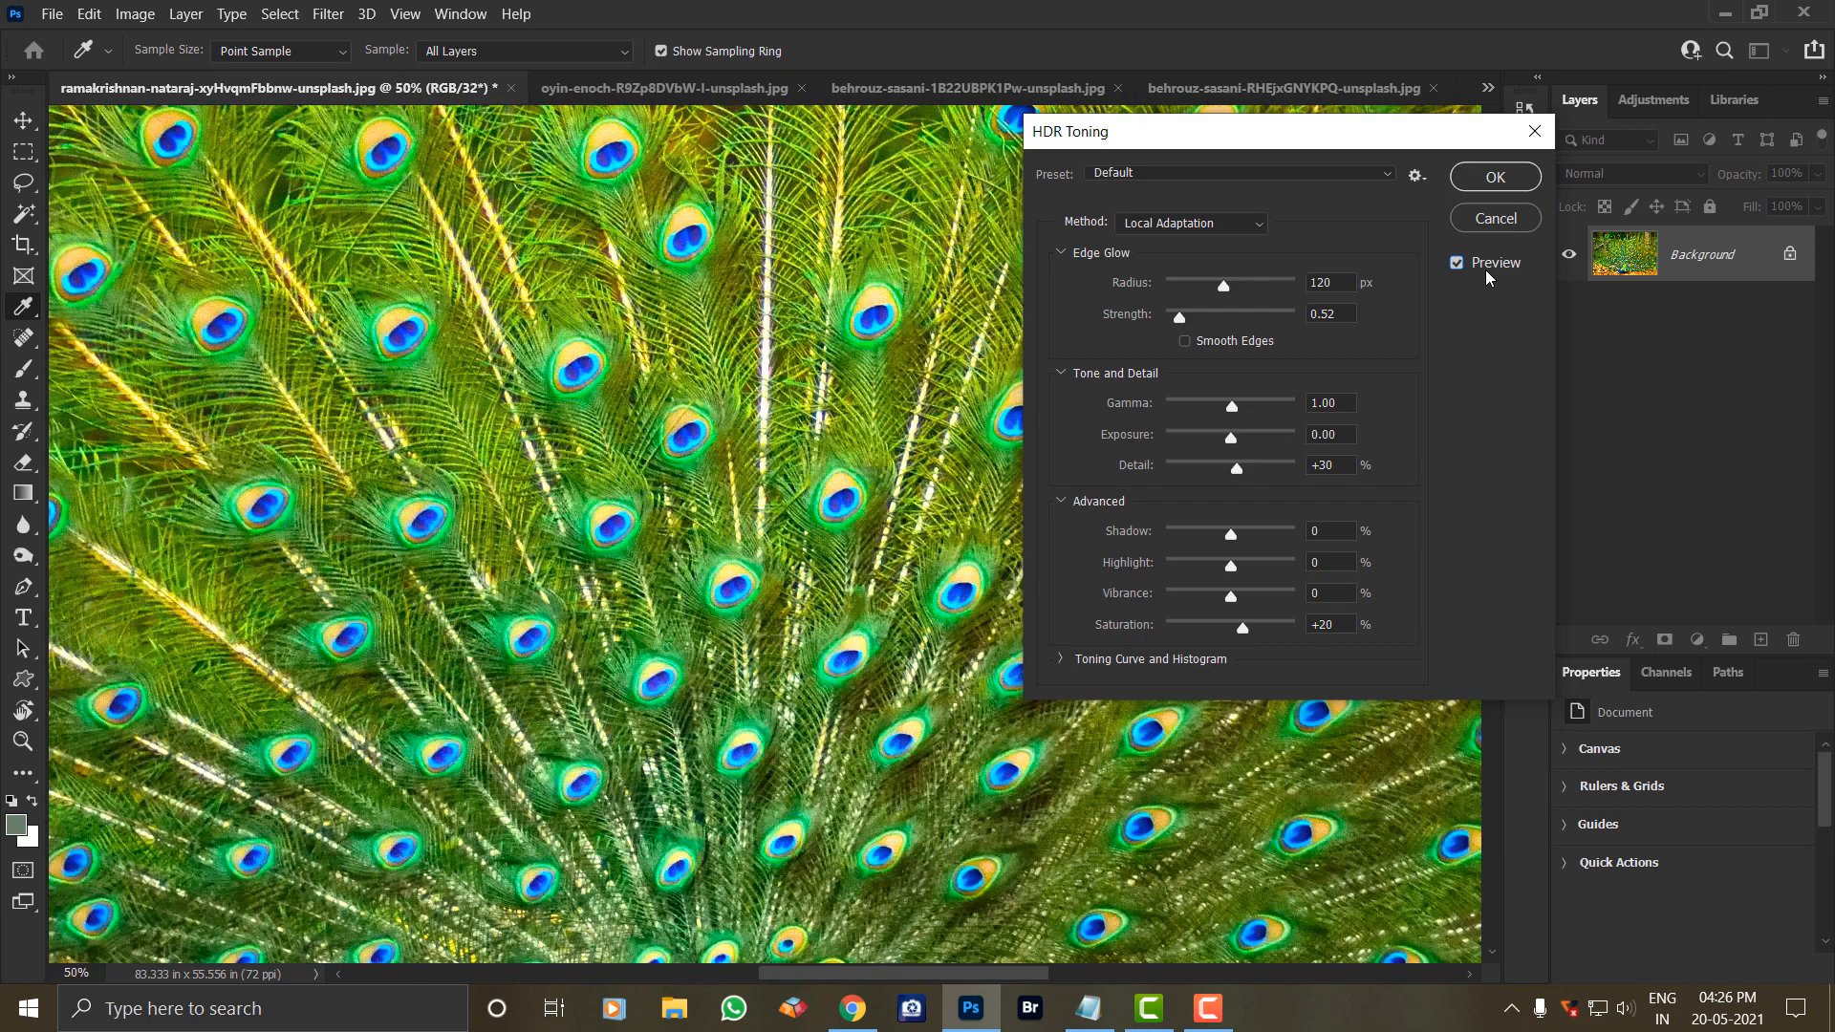
key(ctrl+plus)
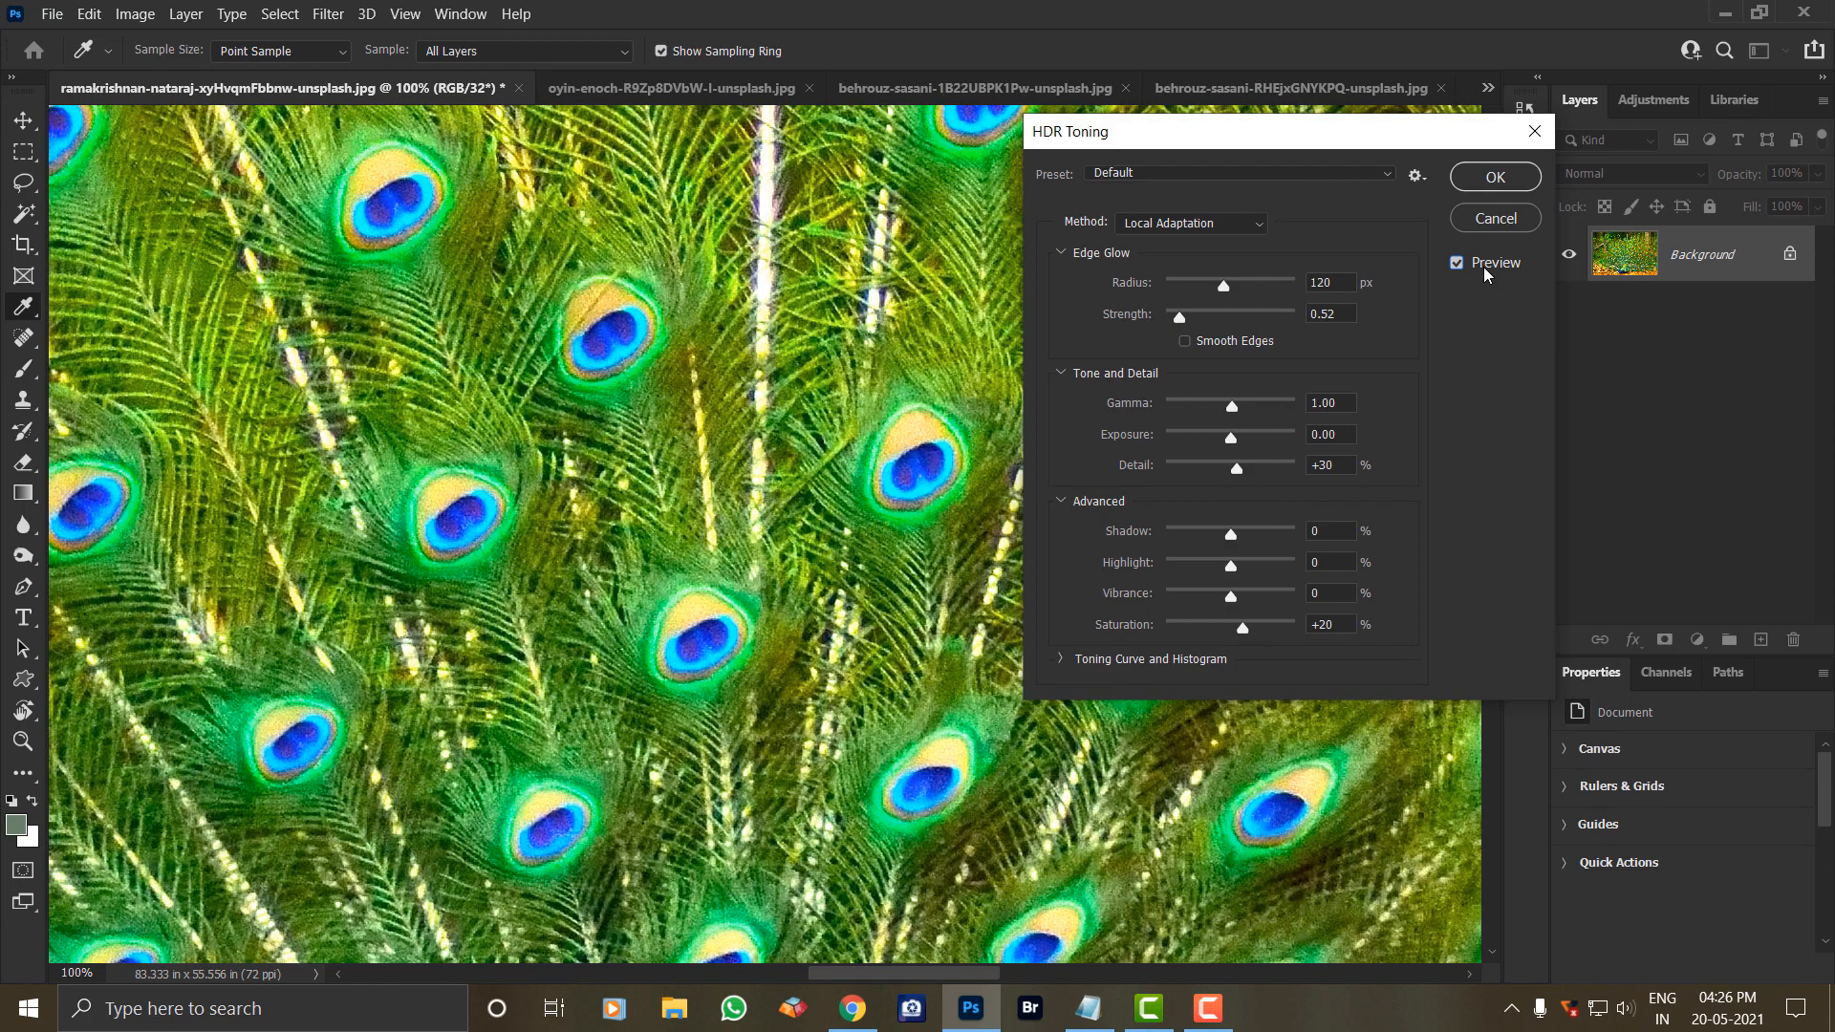
key(ctrl+minus)
key(ctrl+minus)
key(ctrl+minus)
key(ctrl+minus)
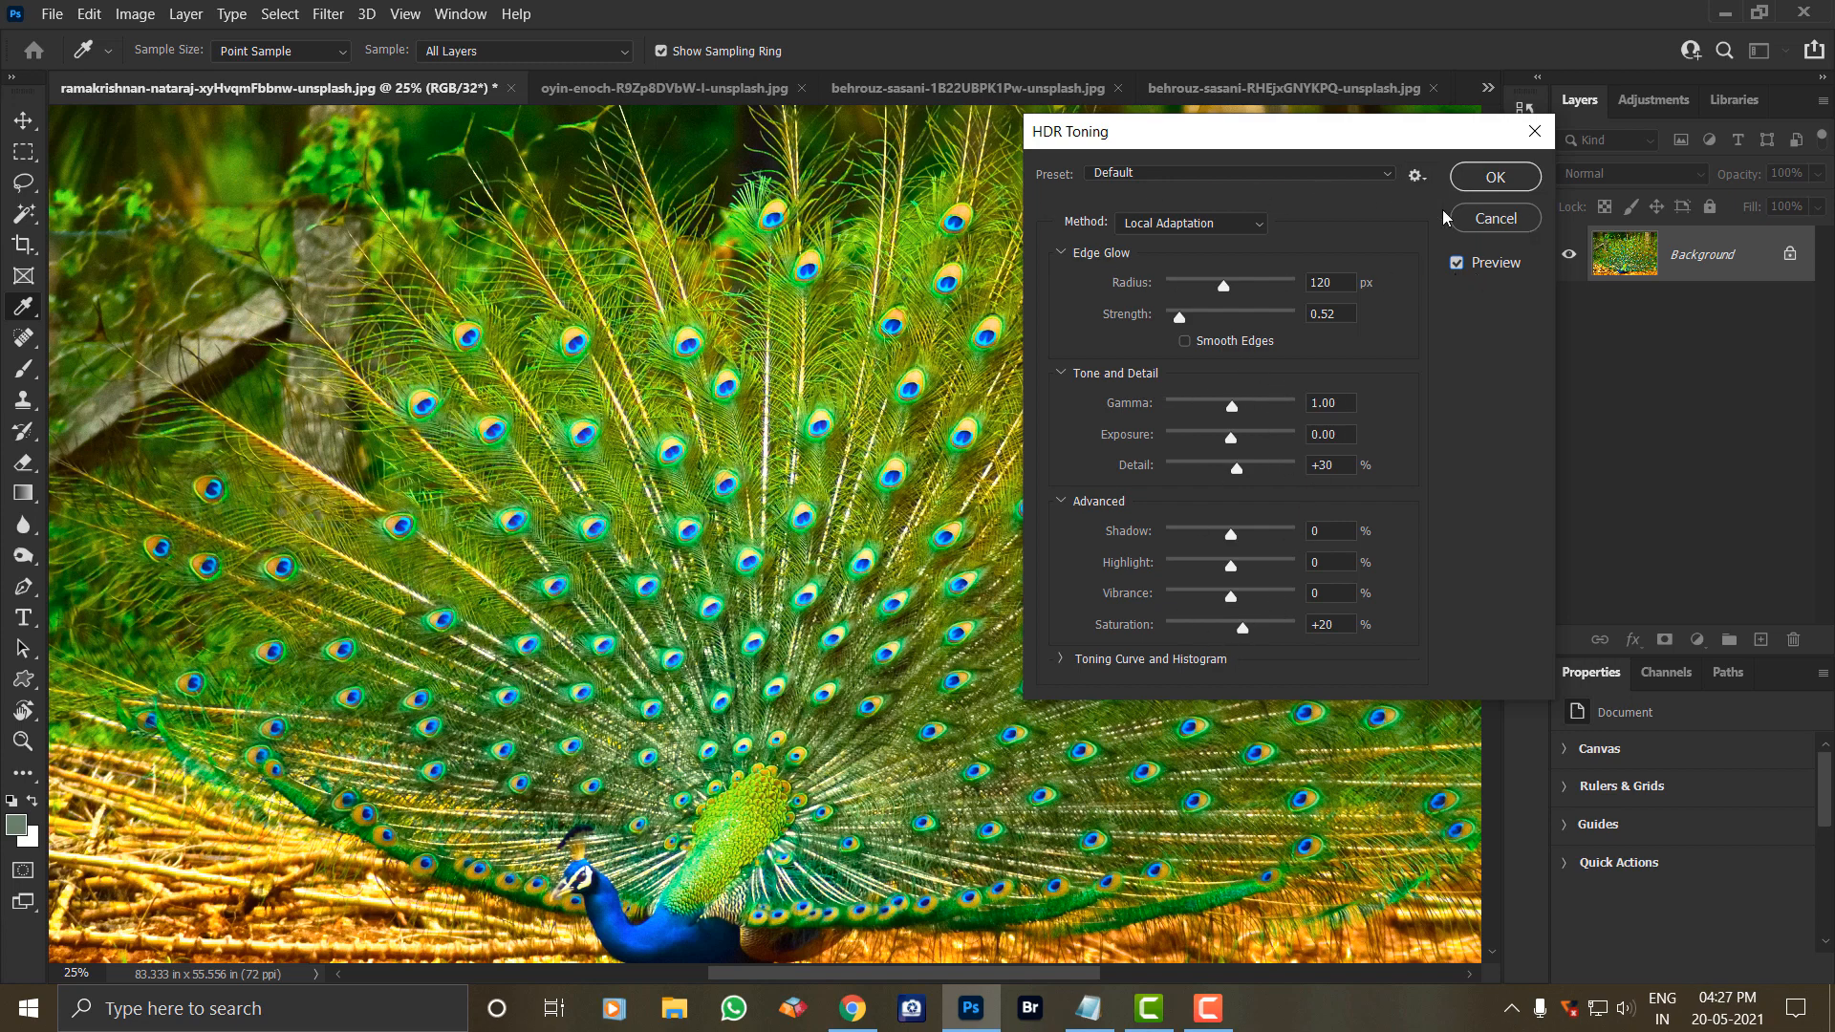
click(1487, 180)
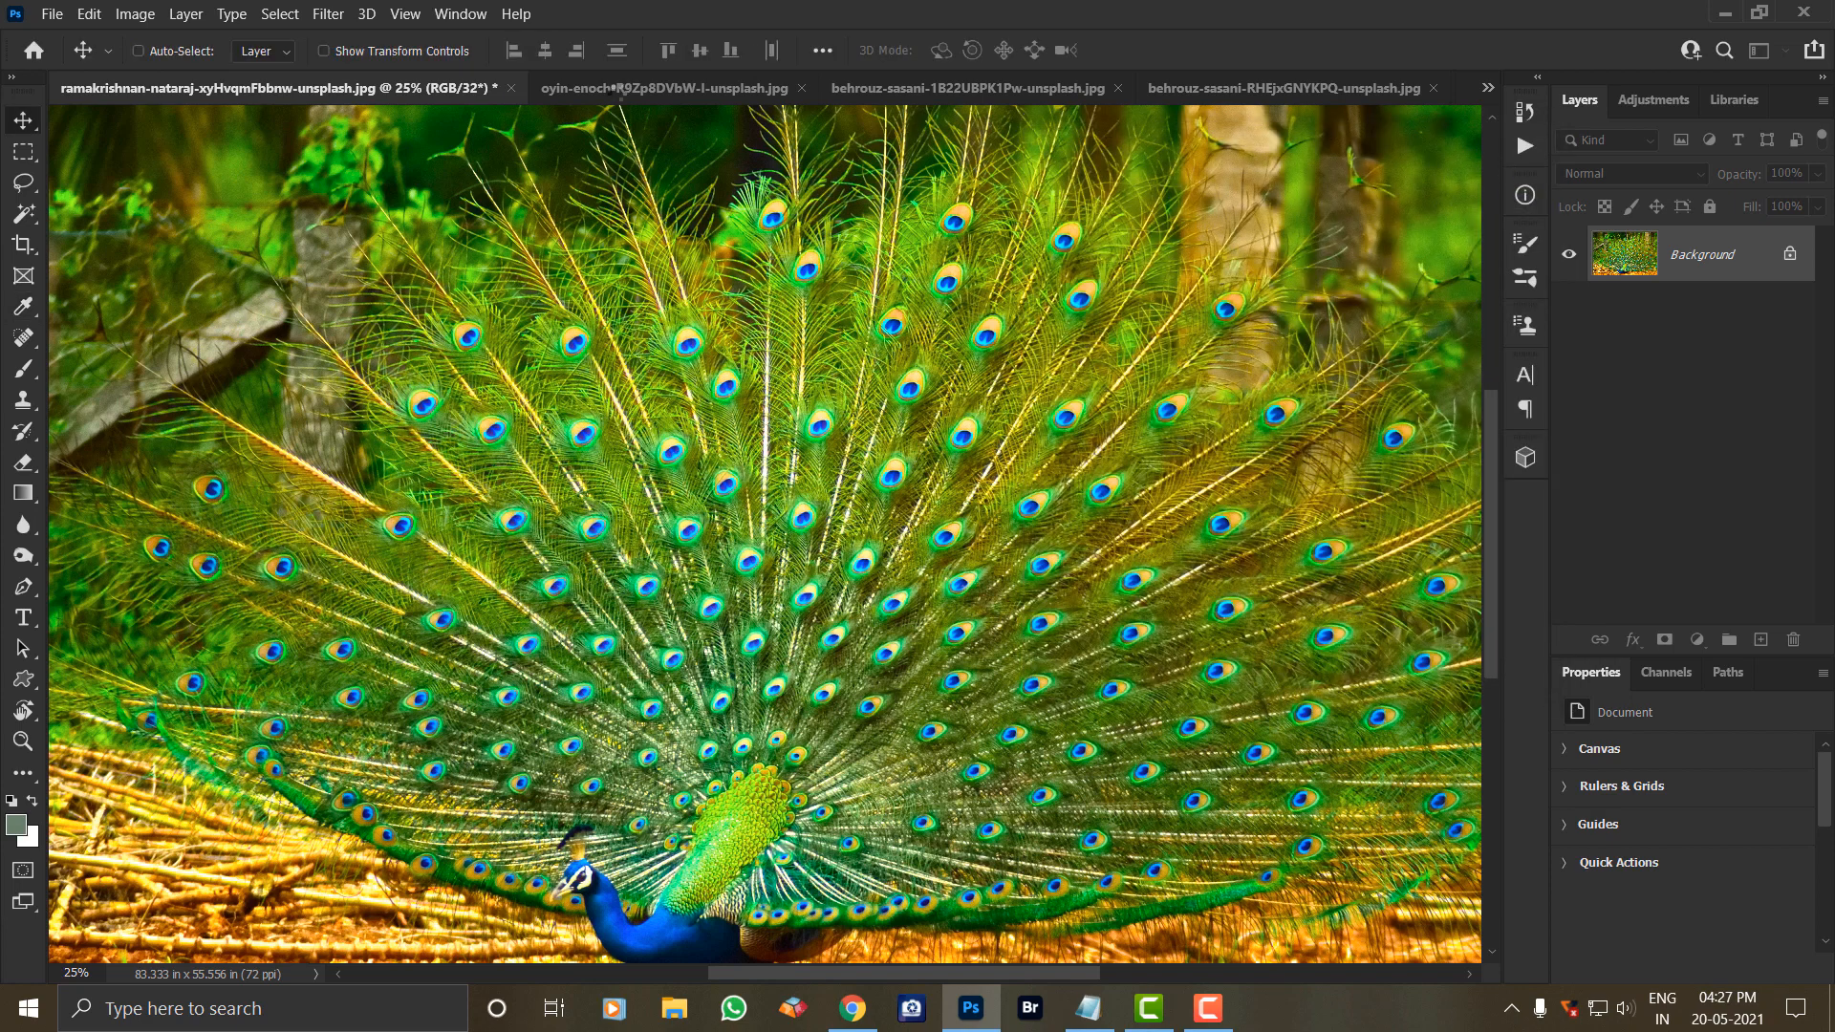
Apply HDR Toning with the Default preset to the rangoli photo, comparing it with the preview off and on.
click(604, 88)
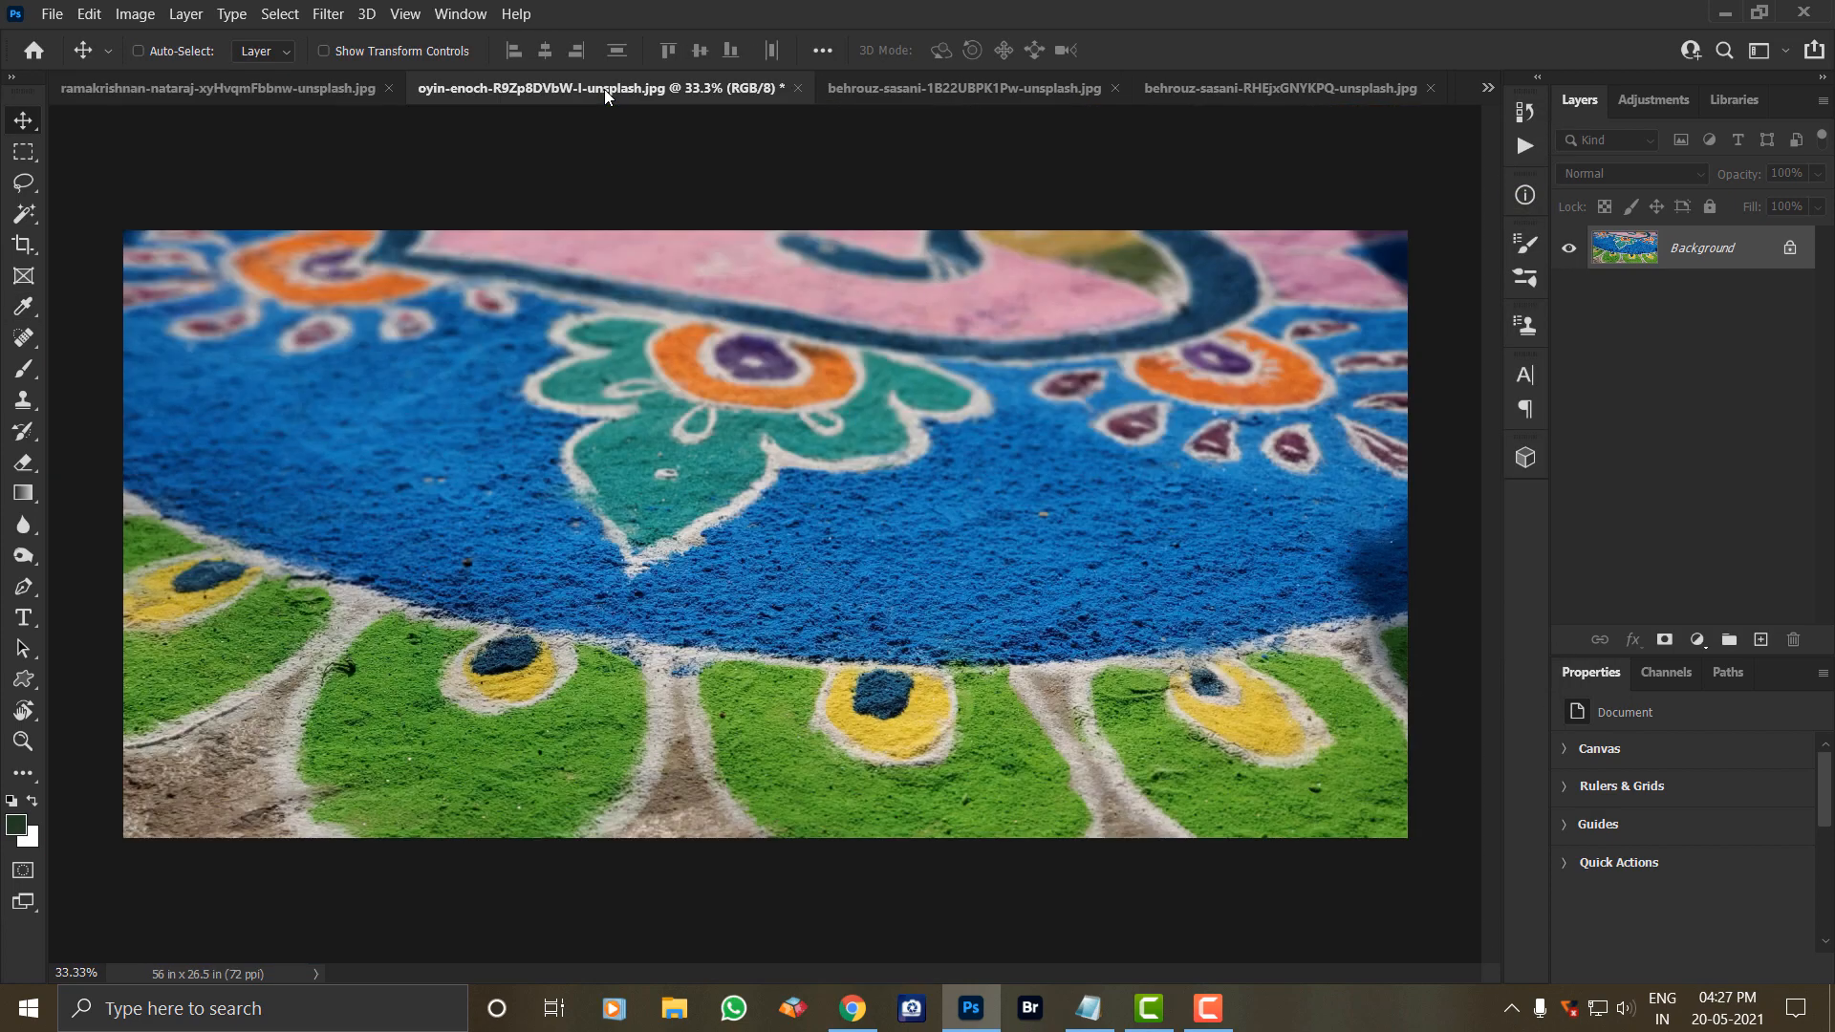
click(135, 13)
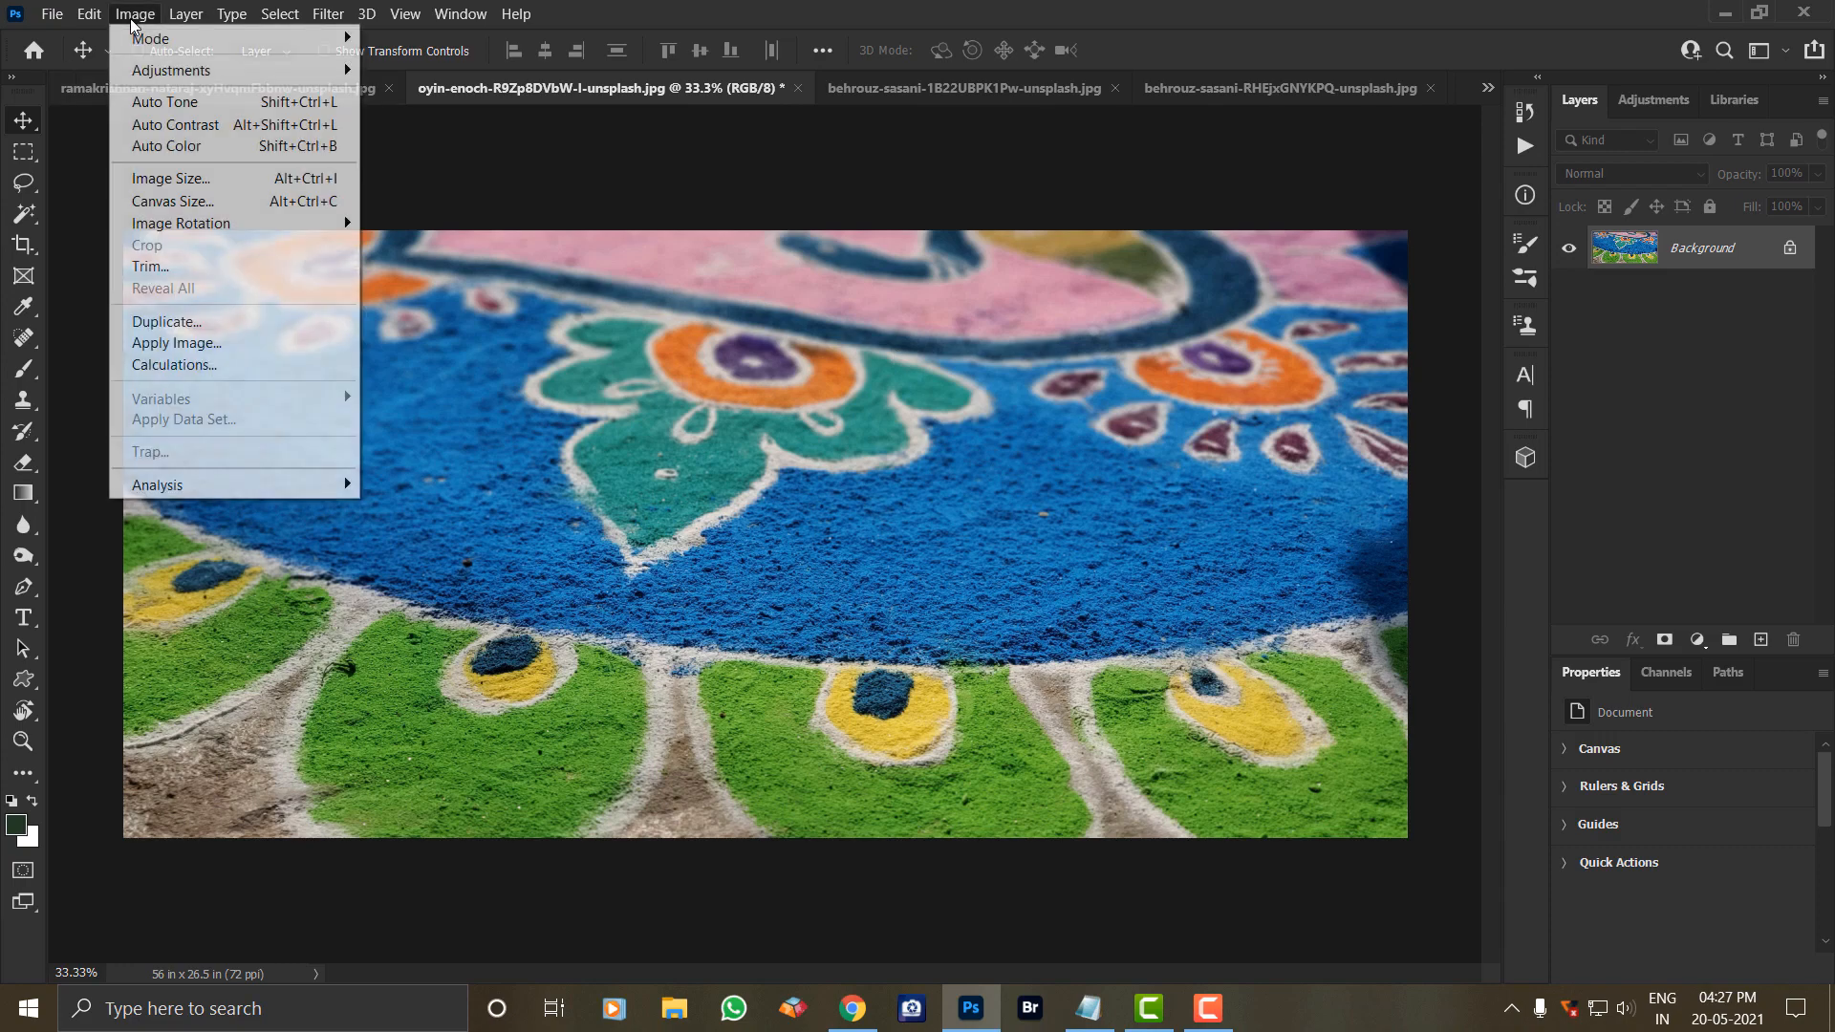
mouse_move(163, 69)
click(420, 476)
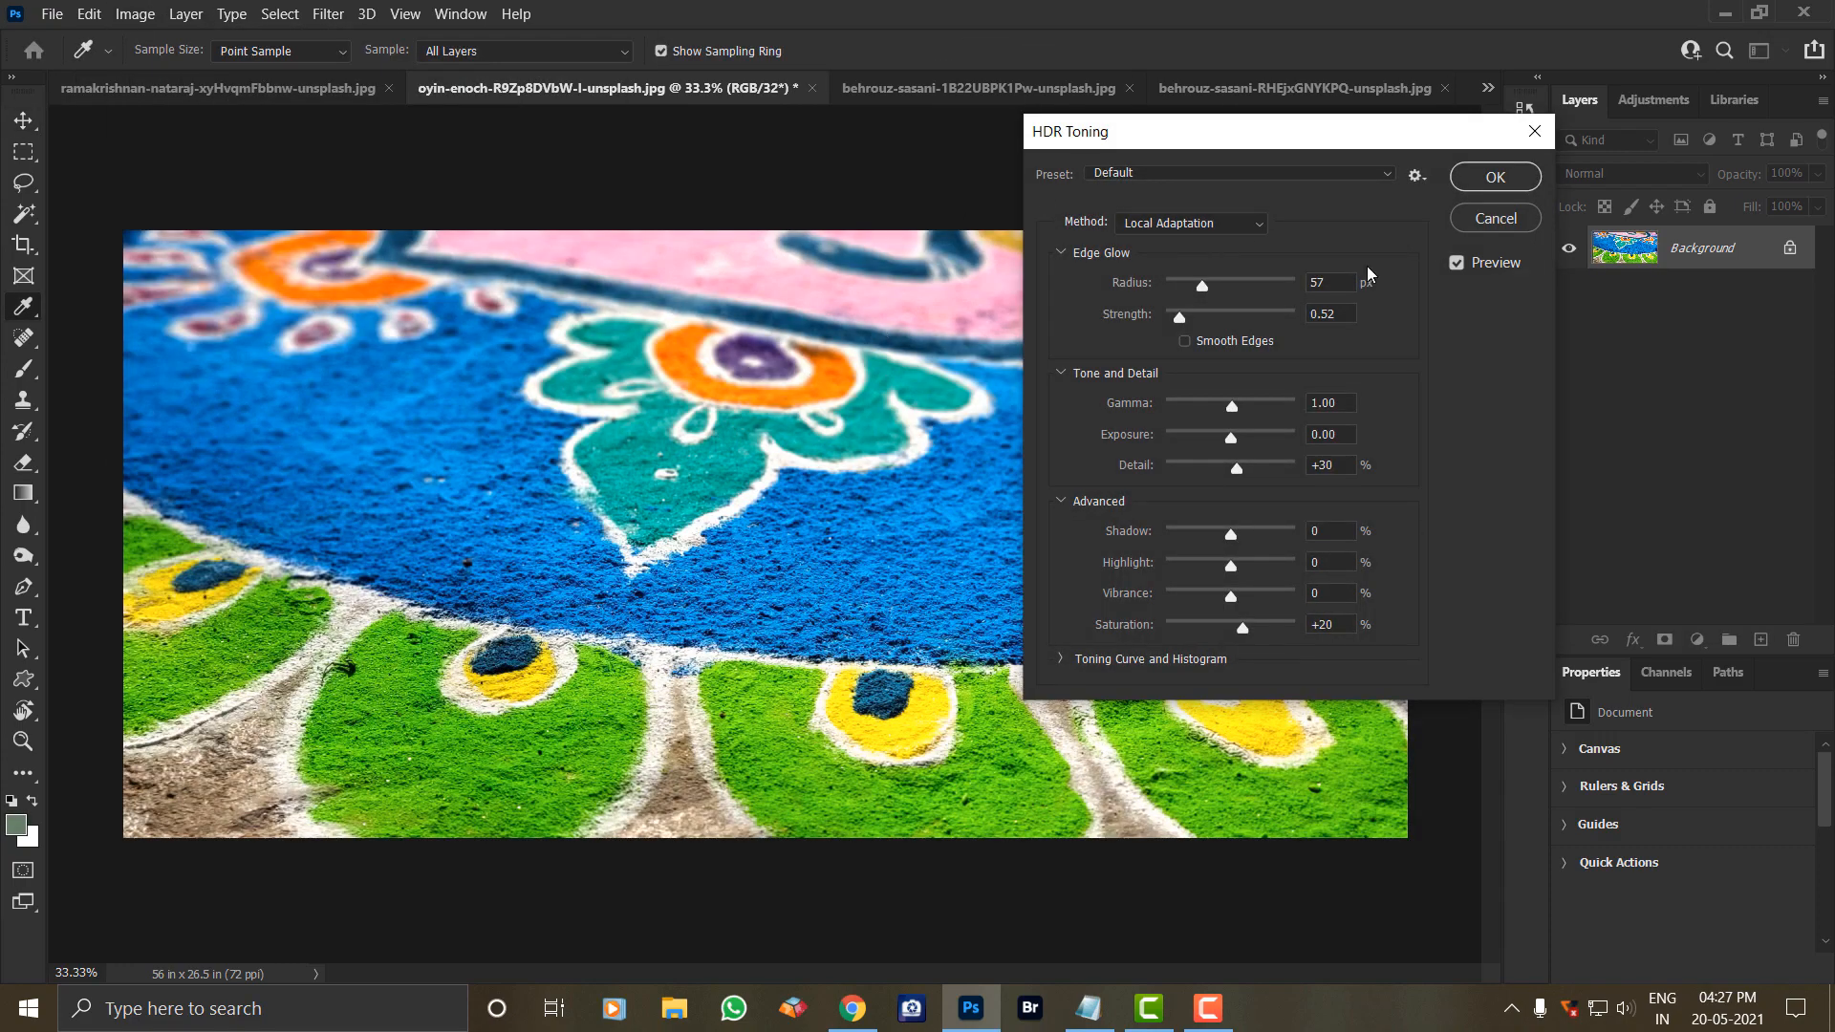
click(1482, 268)
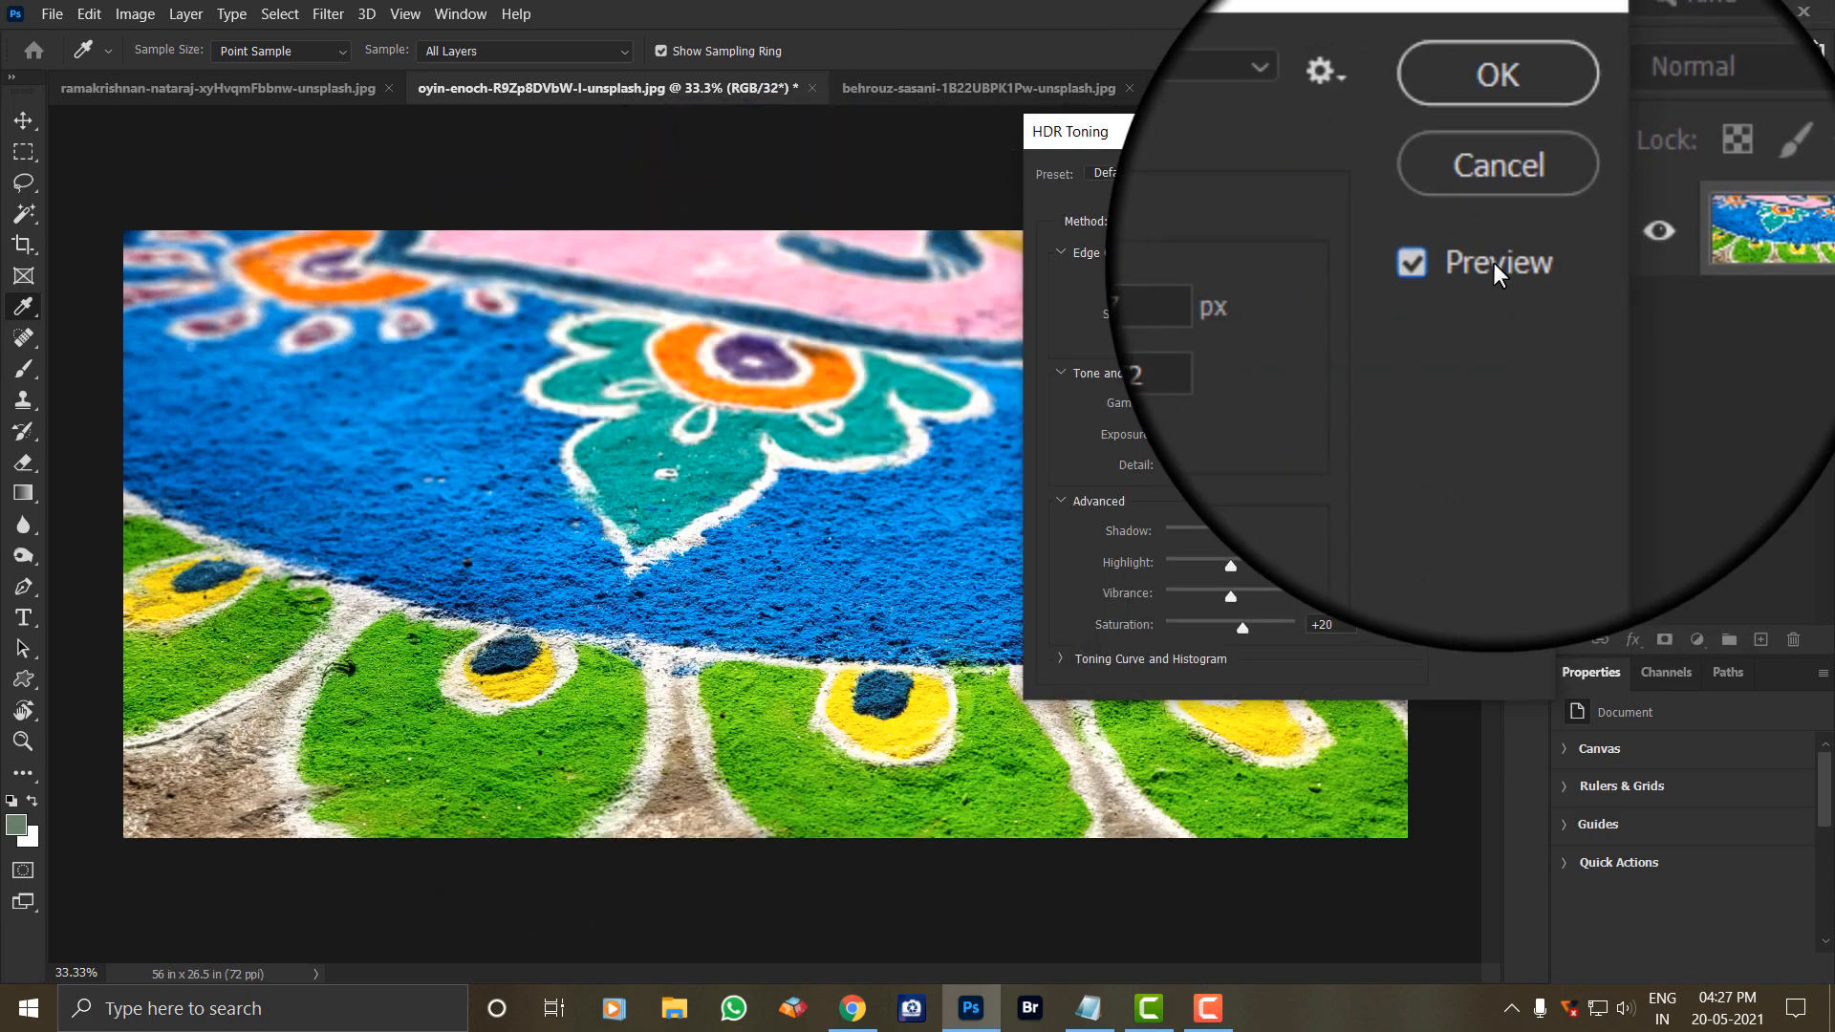
click(1494, 262)
click(1494, 261)
click(1497, 178)
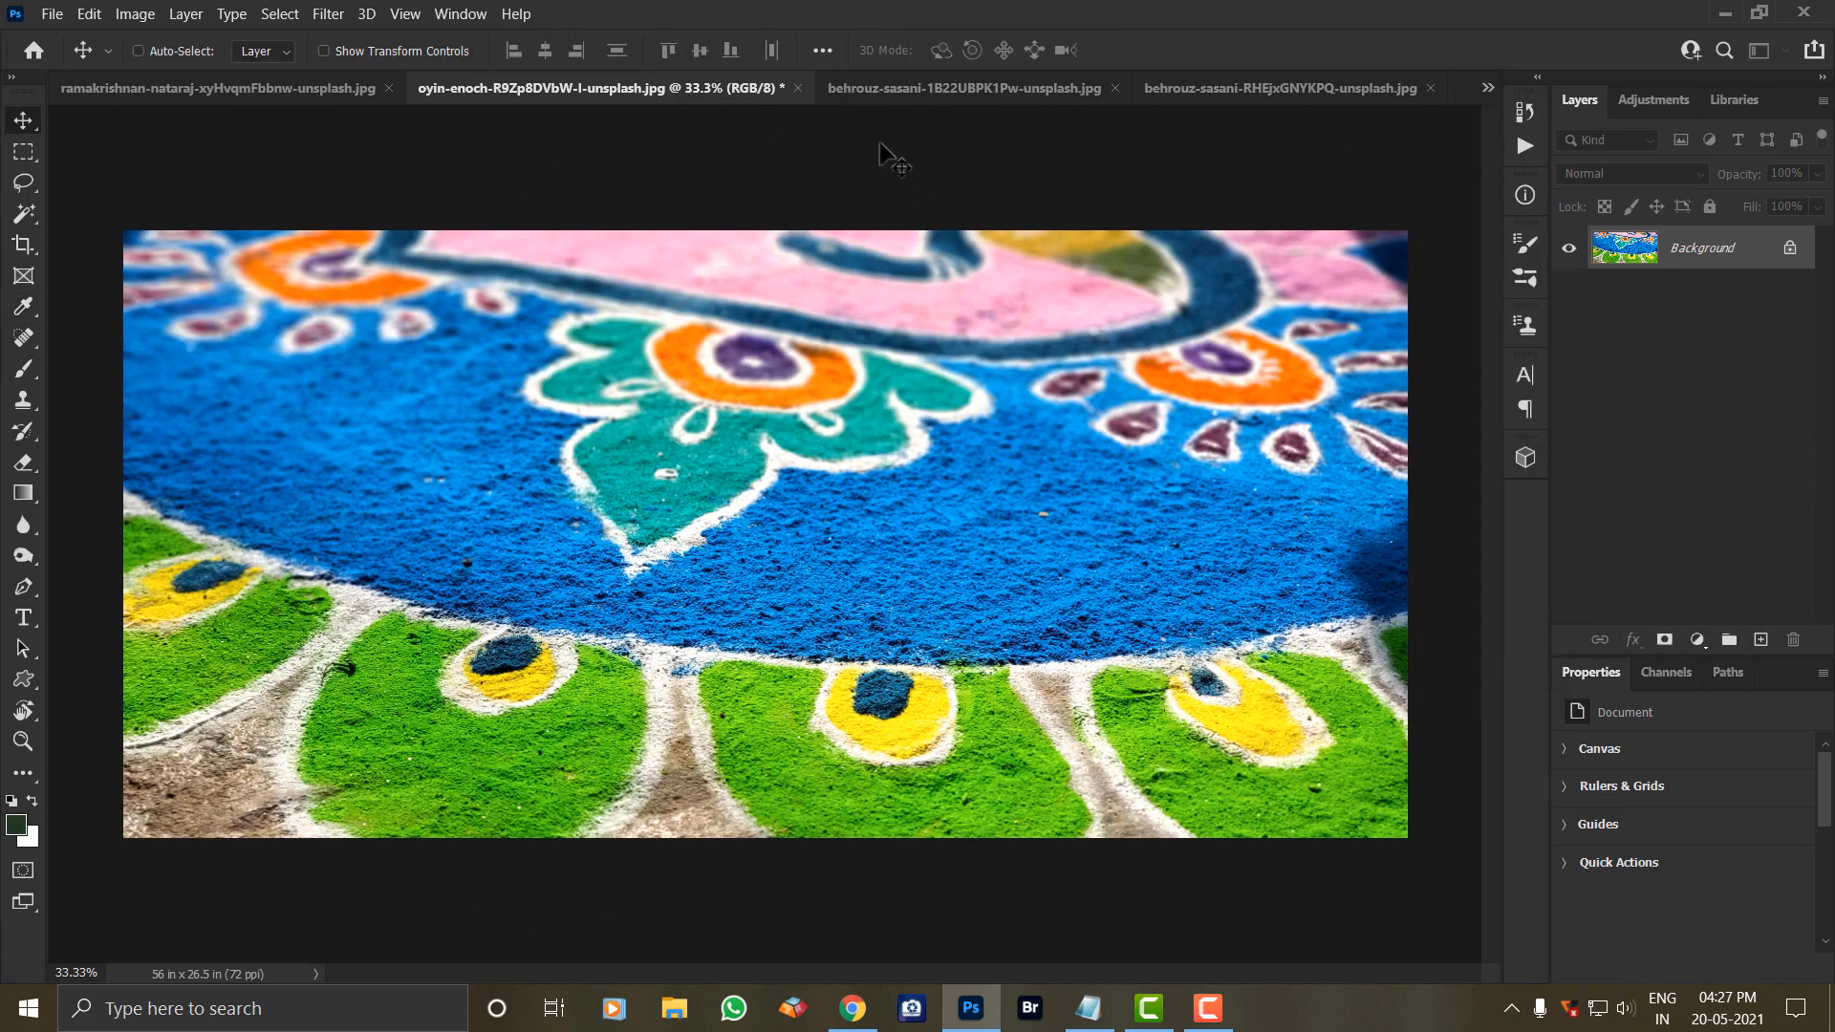
Apply HDR Toning with the Default preset to the portrait in the blue striped shirt, comparing the face with the preview off and on.
click(888, 90)
click(135, 13)
mouse_move(182, 70)
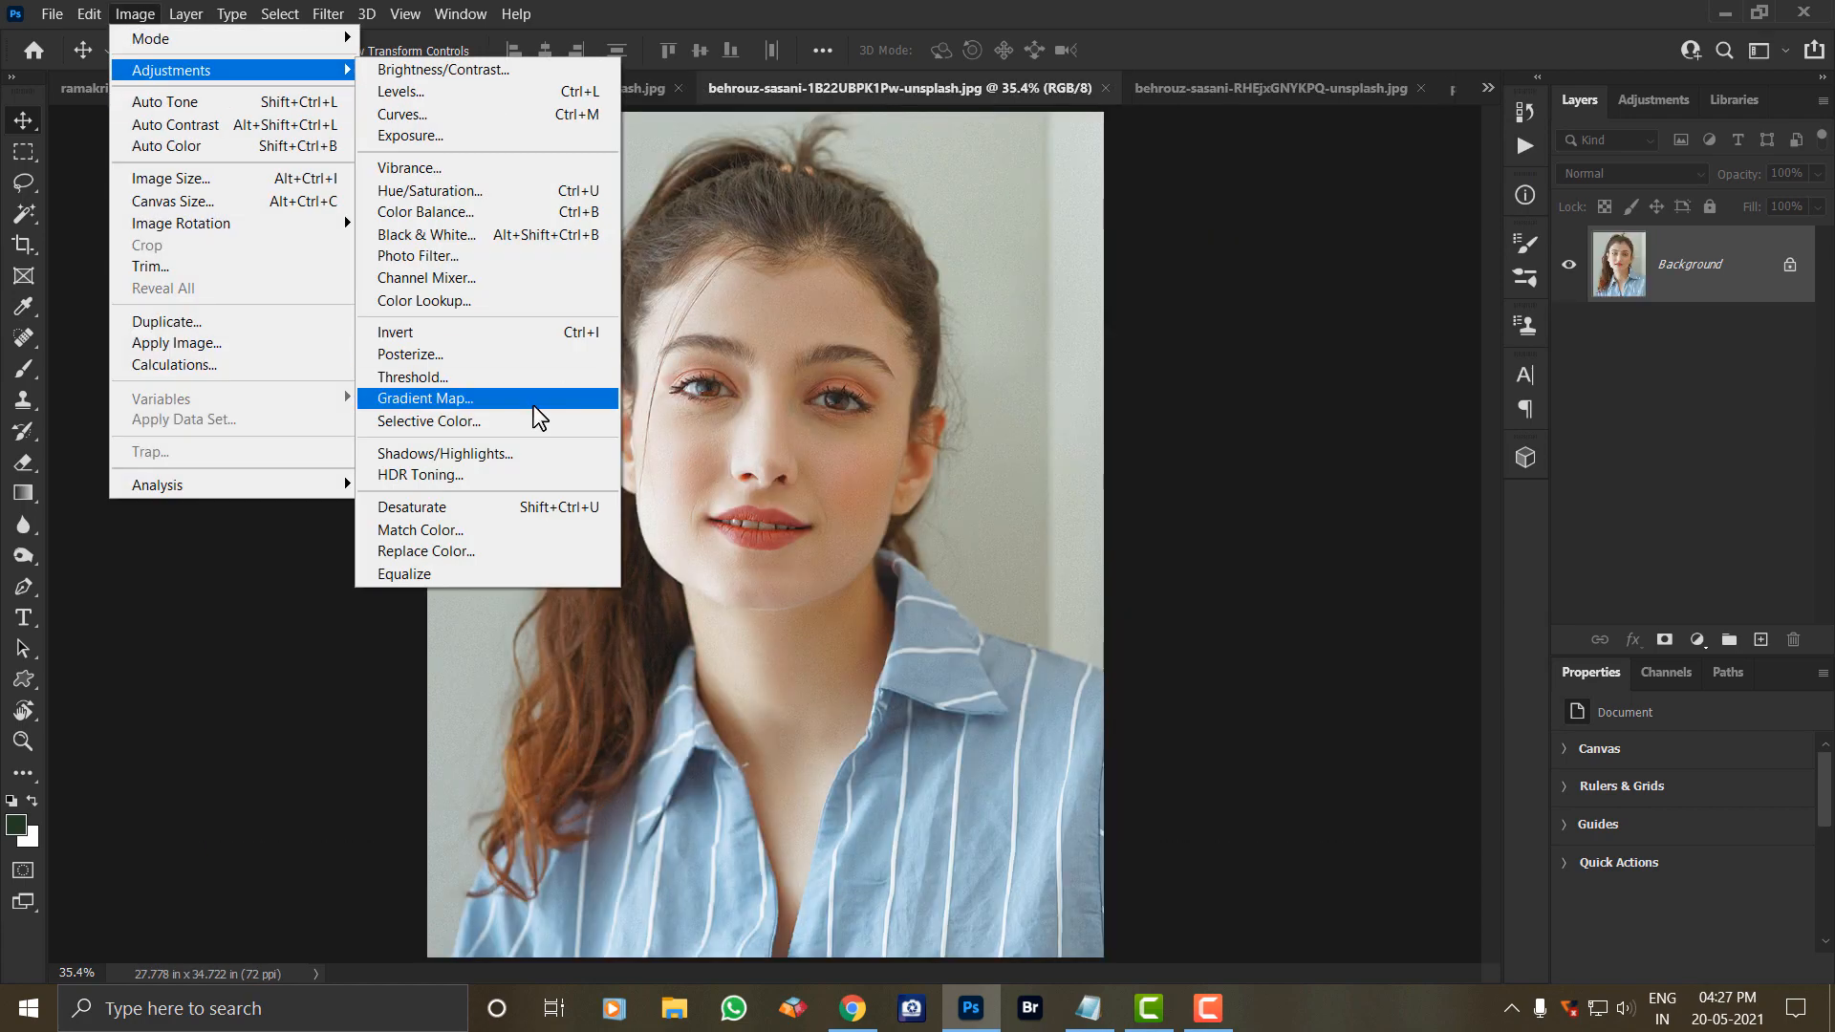
click(435, 475)
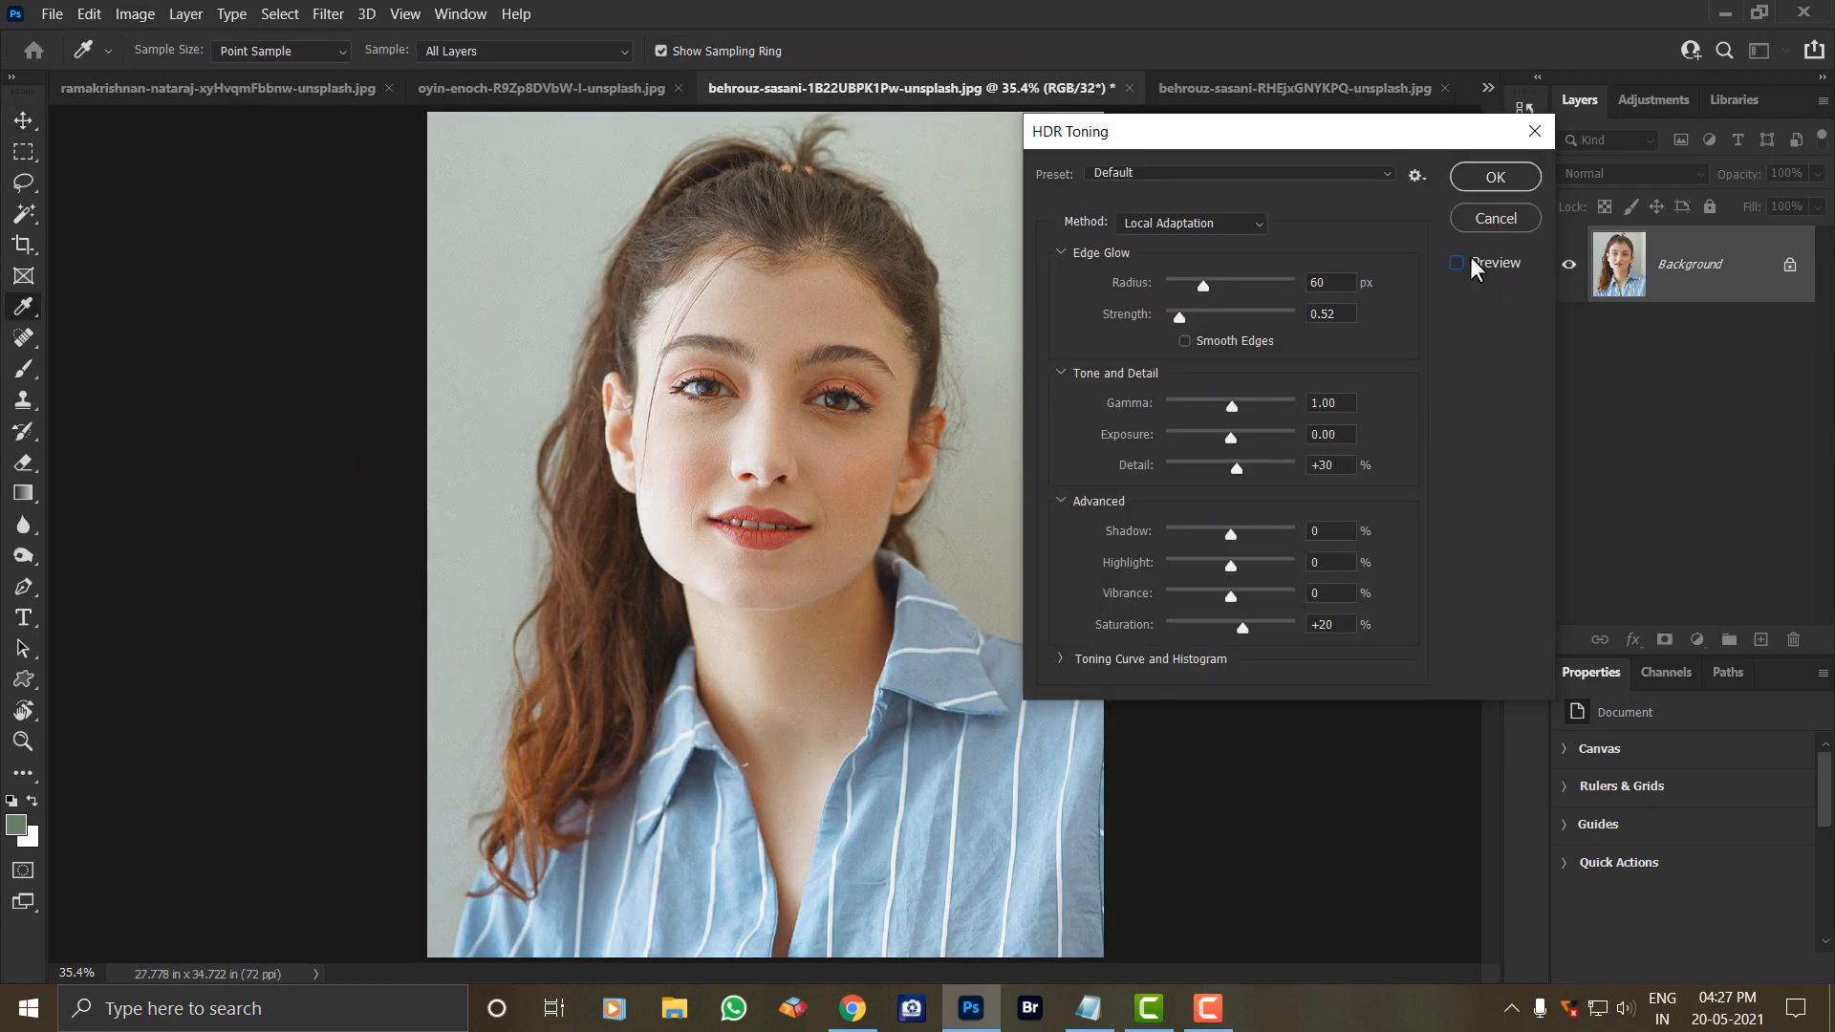
key(ctrl+plus)
key(ctrl+plus)
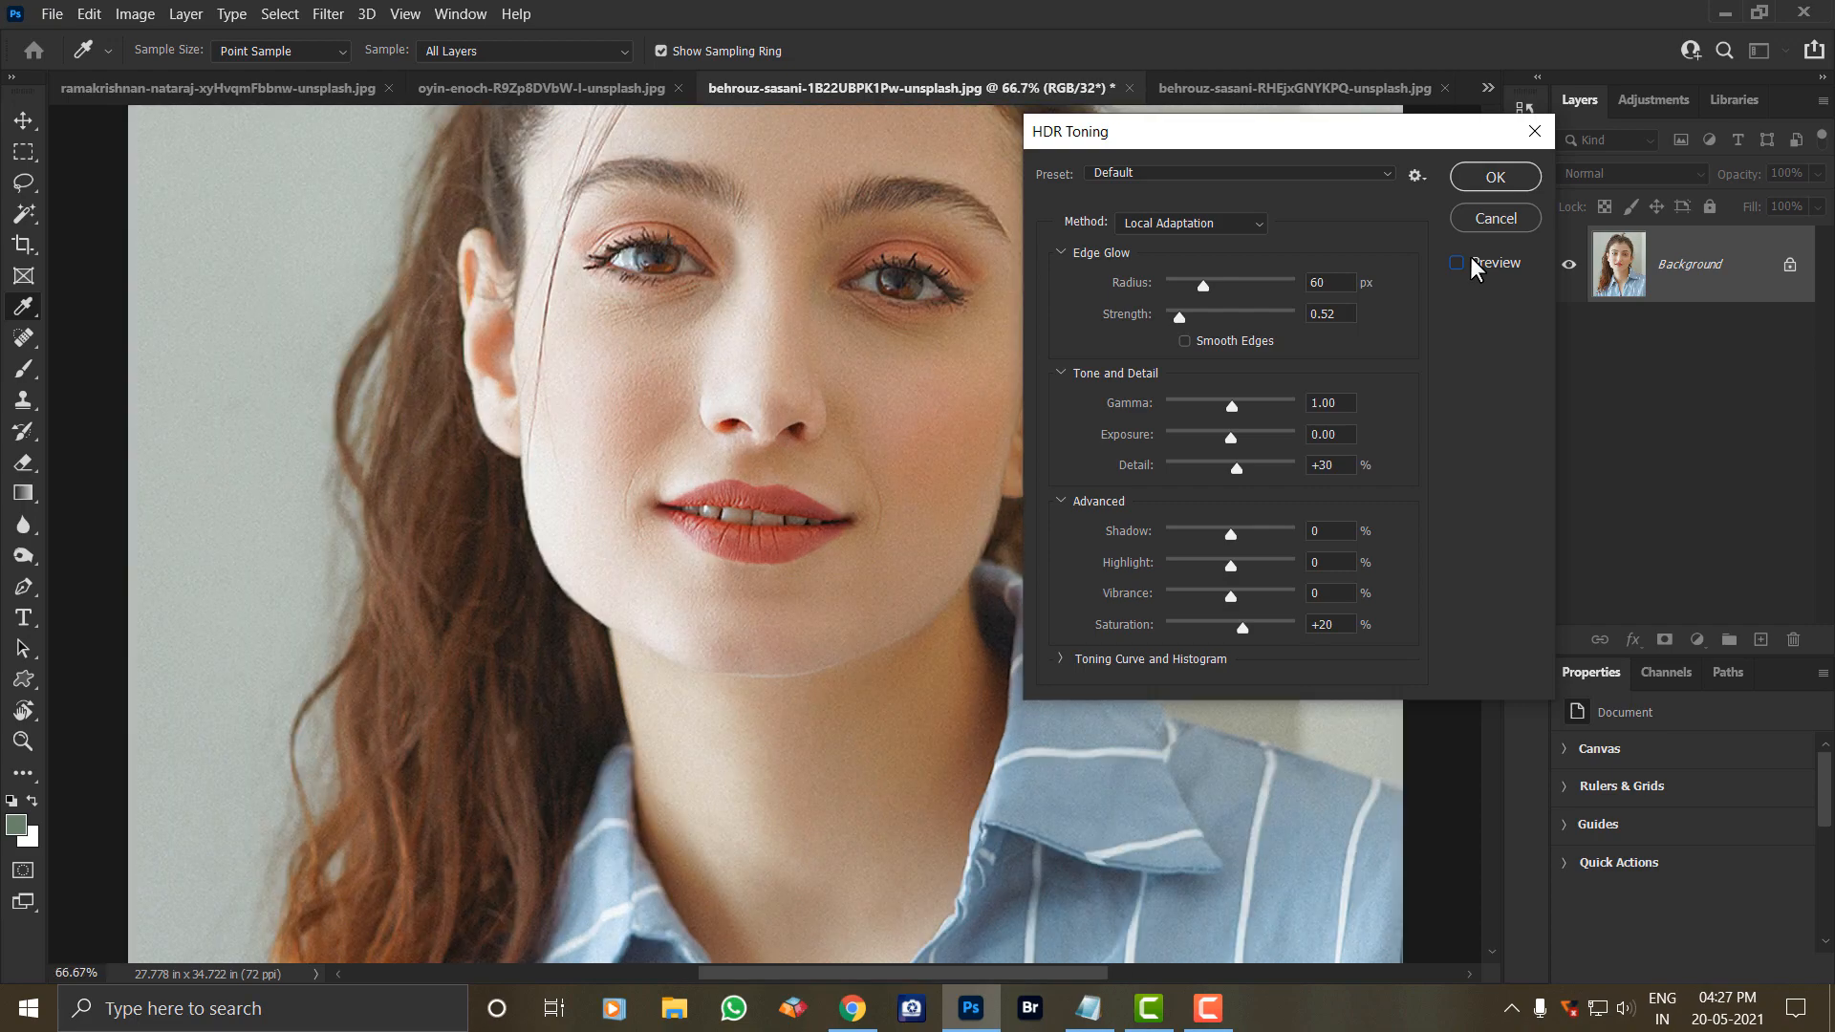
click(1460, 264)
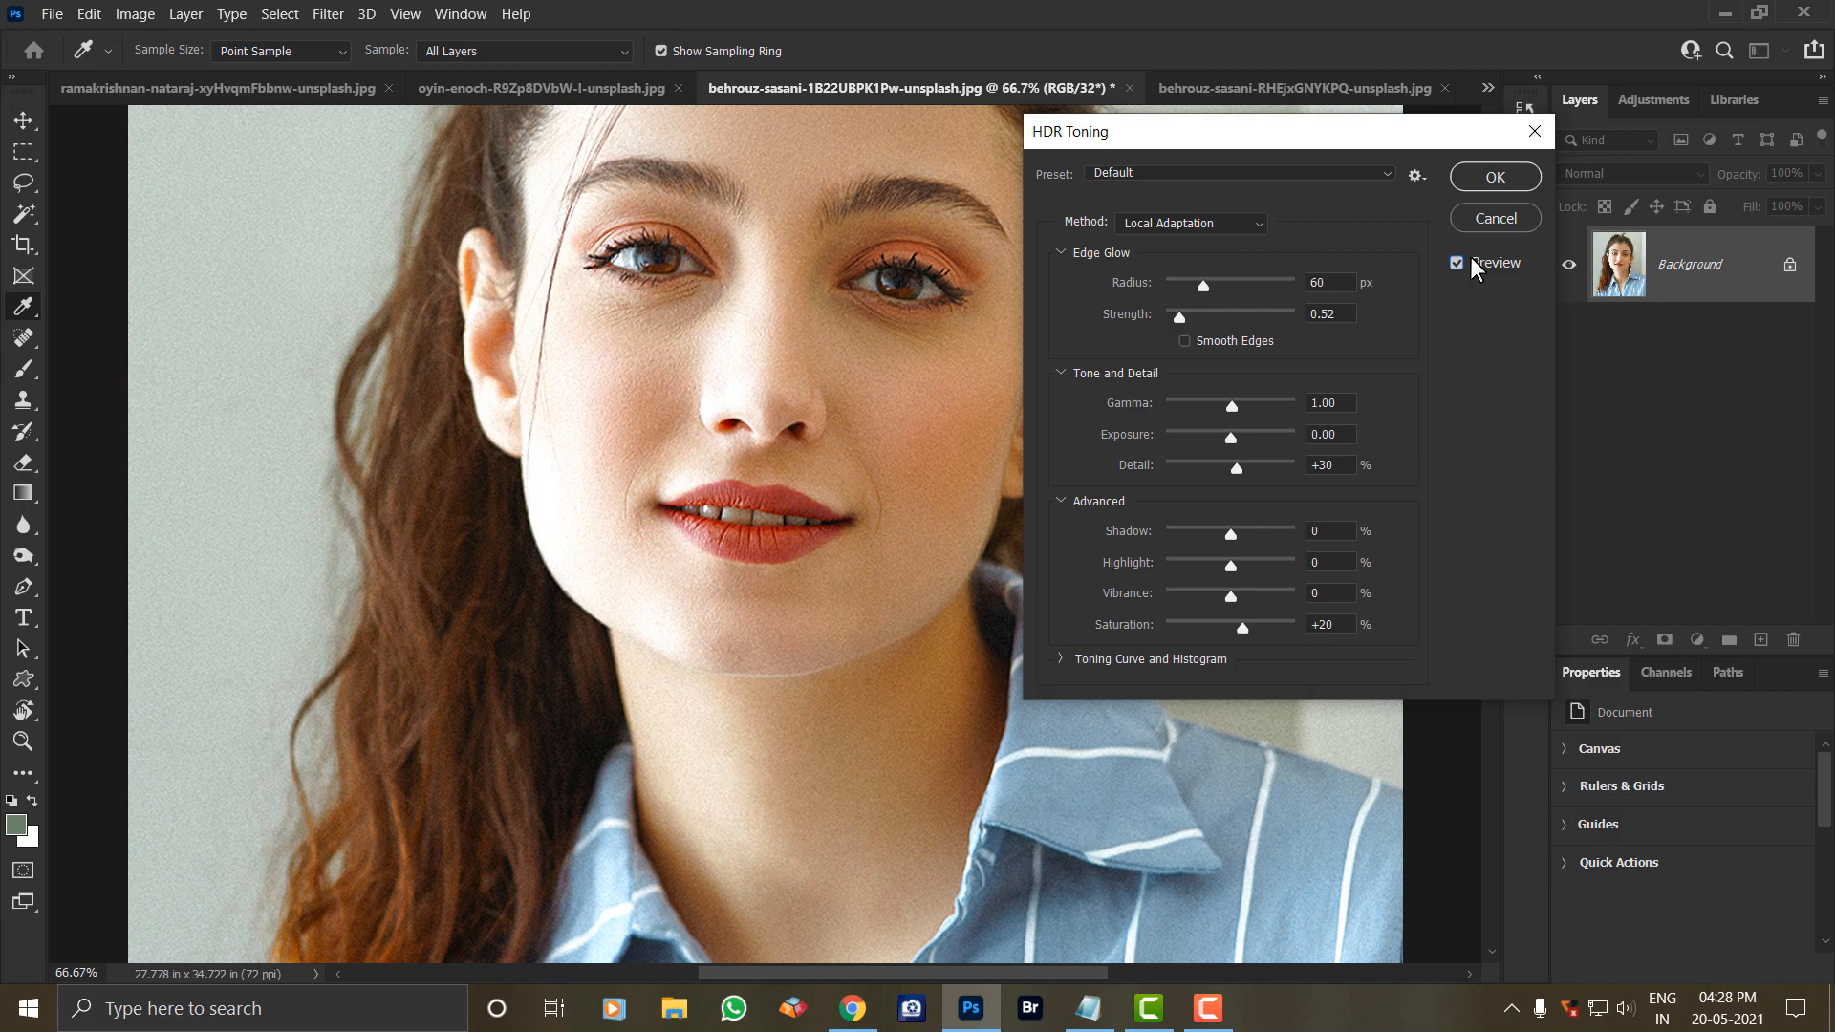
drag(1331, 131, 1472, 150)
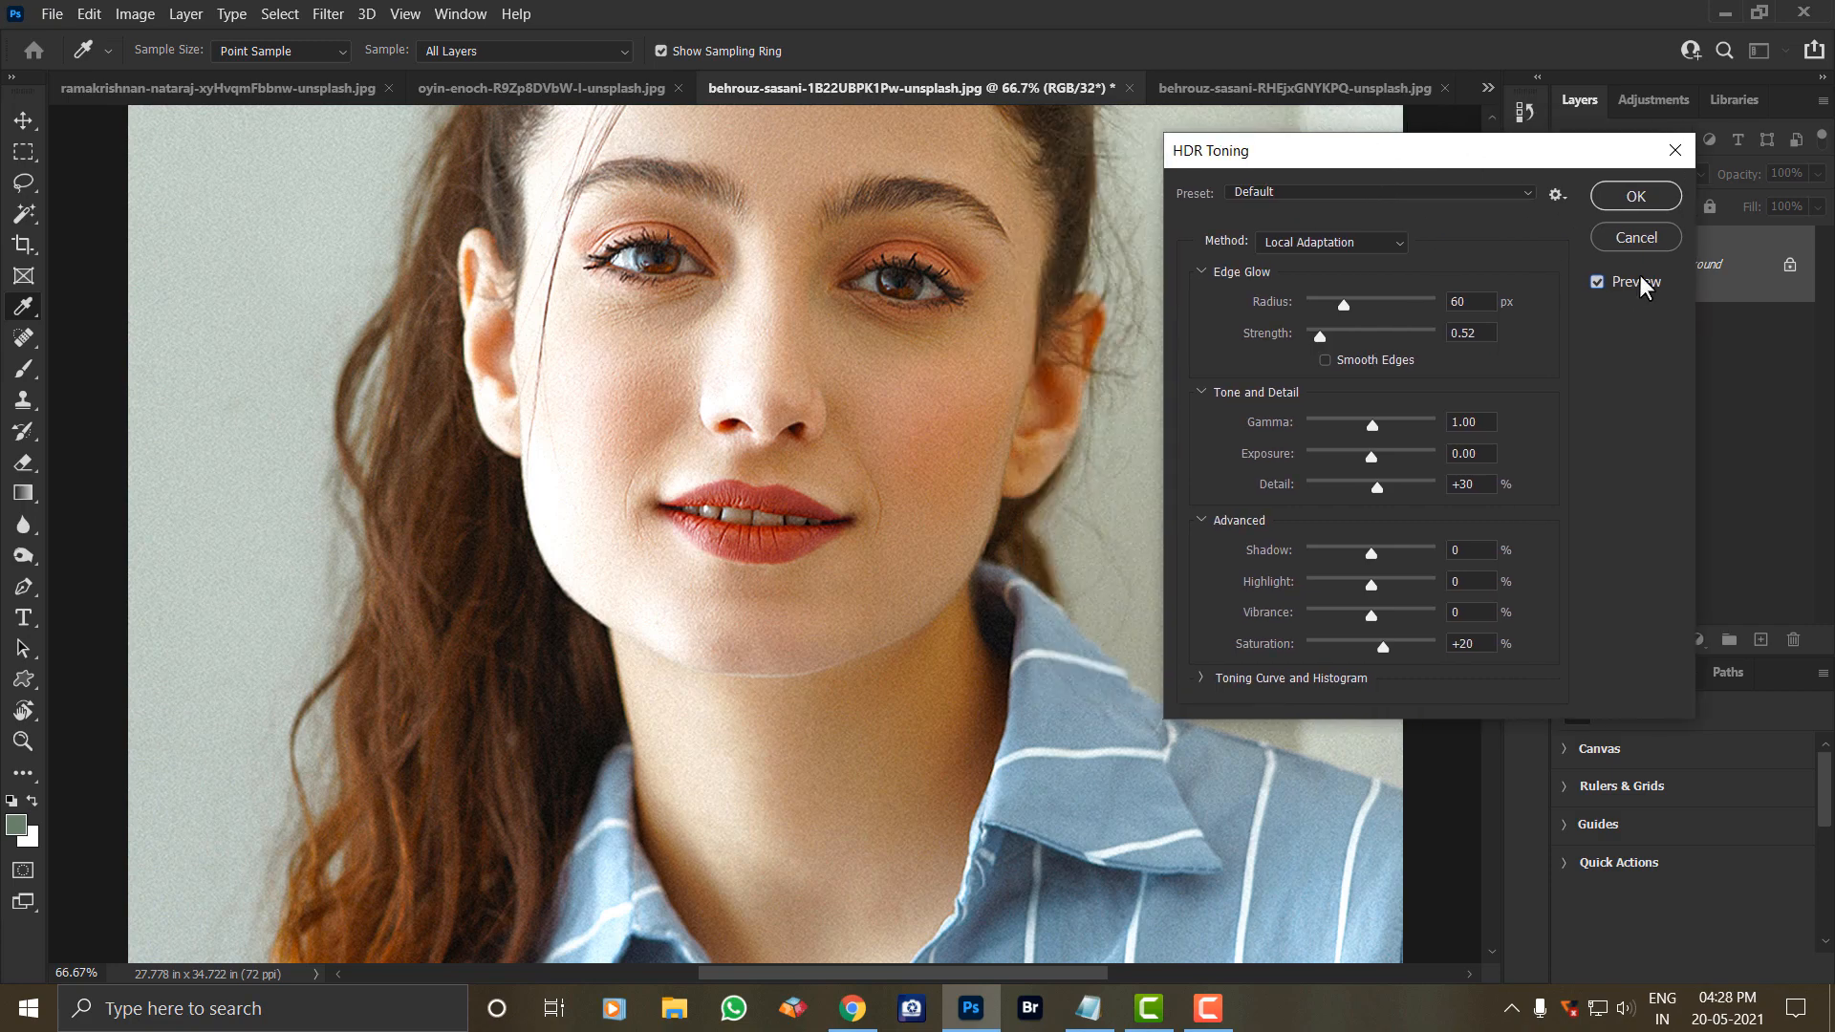
click(1637, 284)
click(1637, 286)
key(Return)
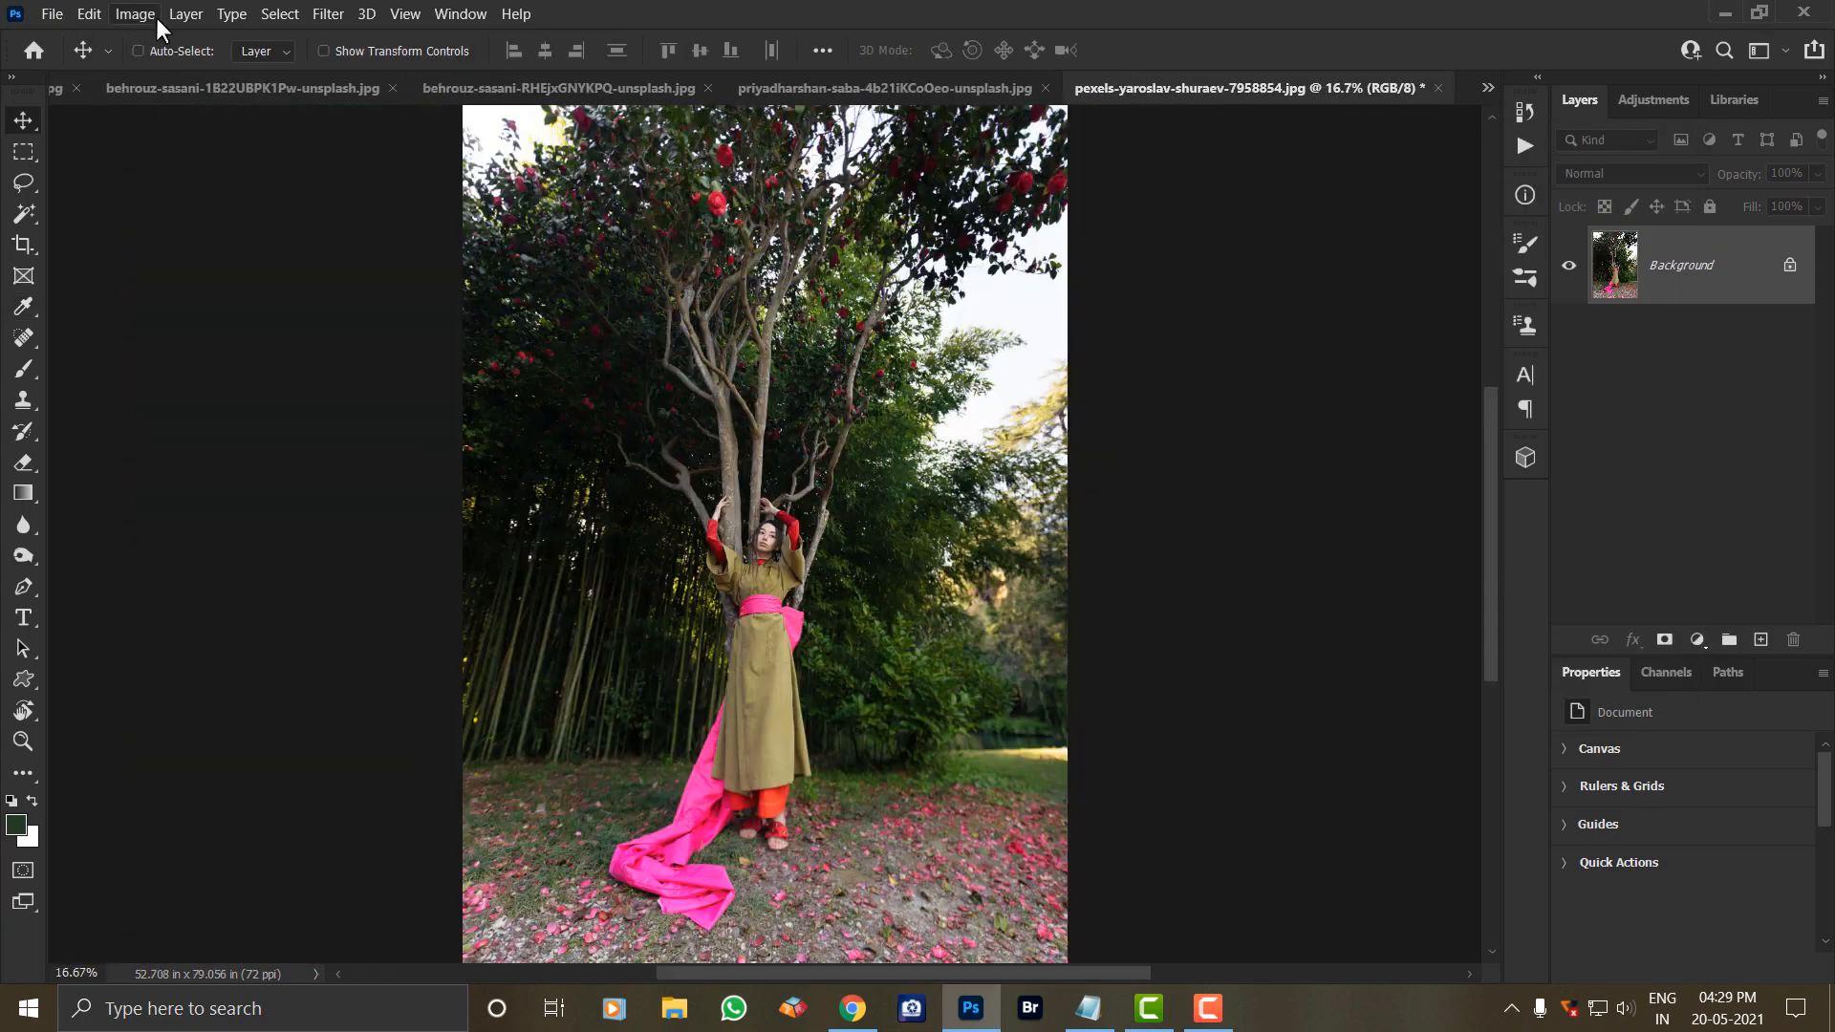
Open HDR Toning for the photo of the woman under the tree and compare it with the preview off and on.
click(135, 13)
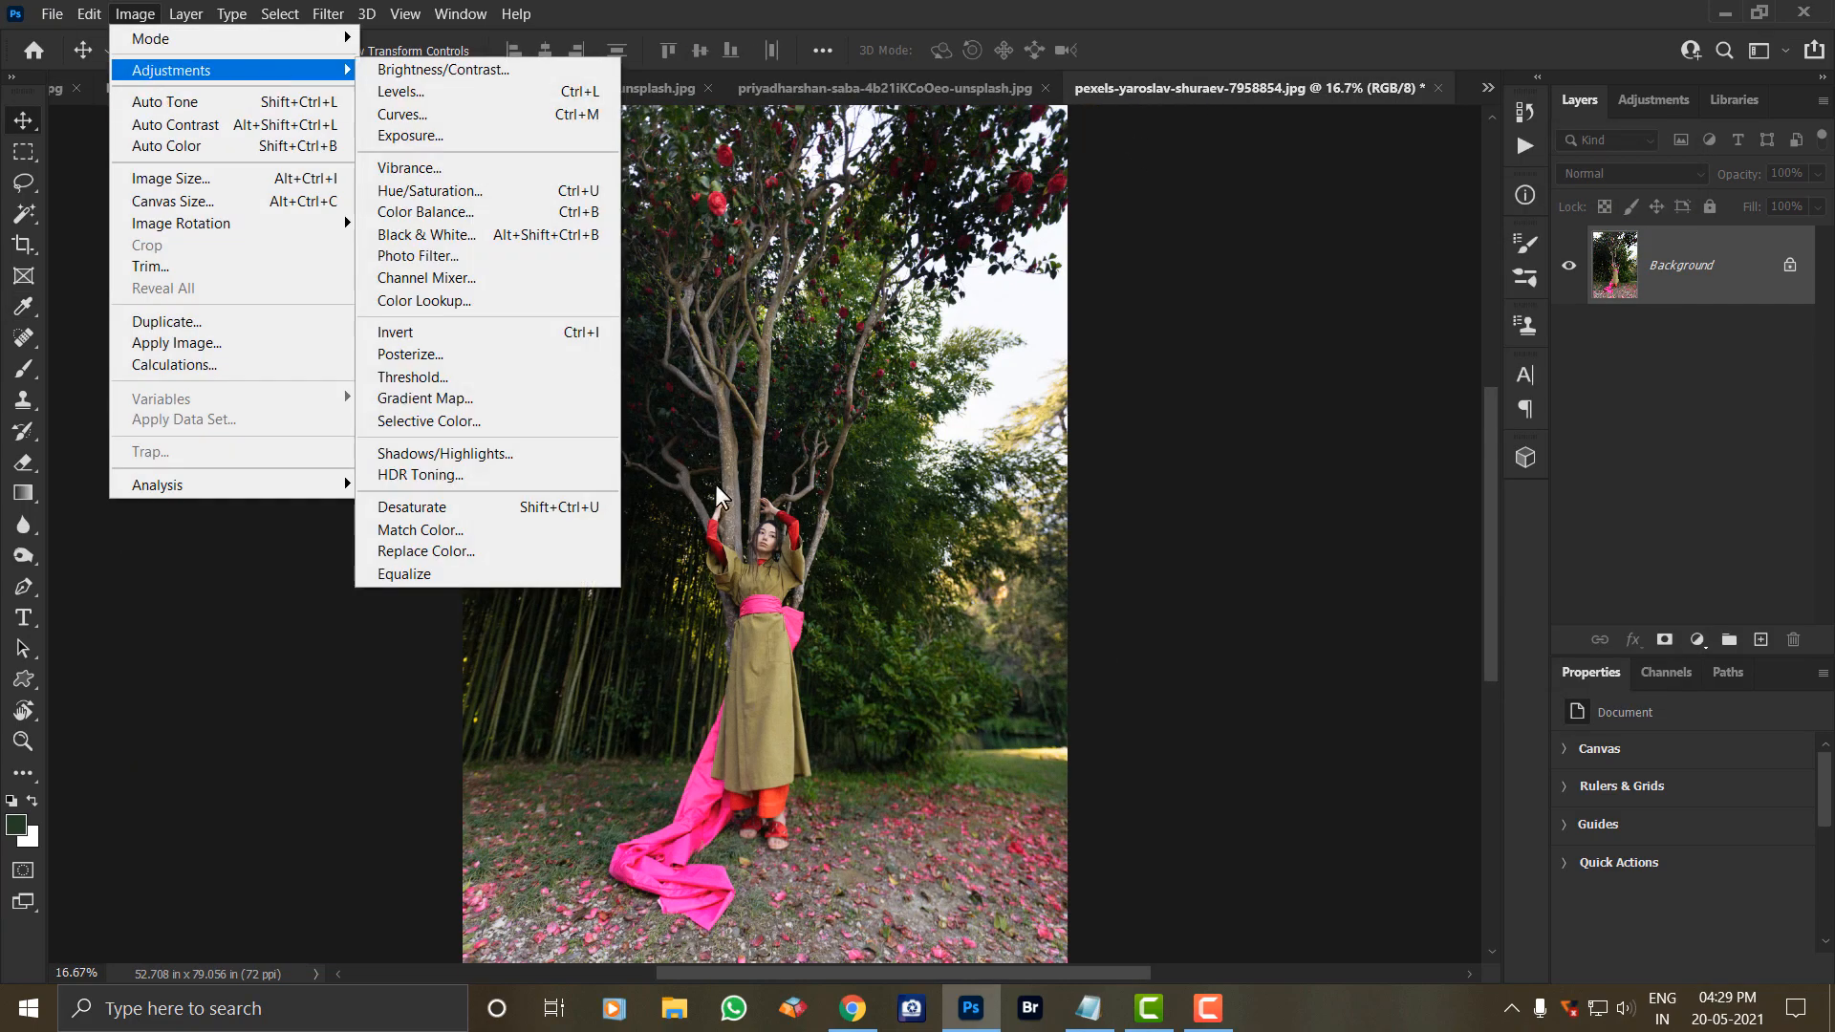
click(564, 475)
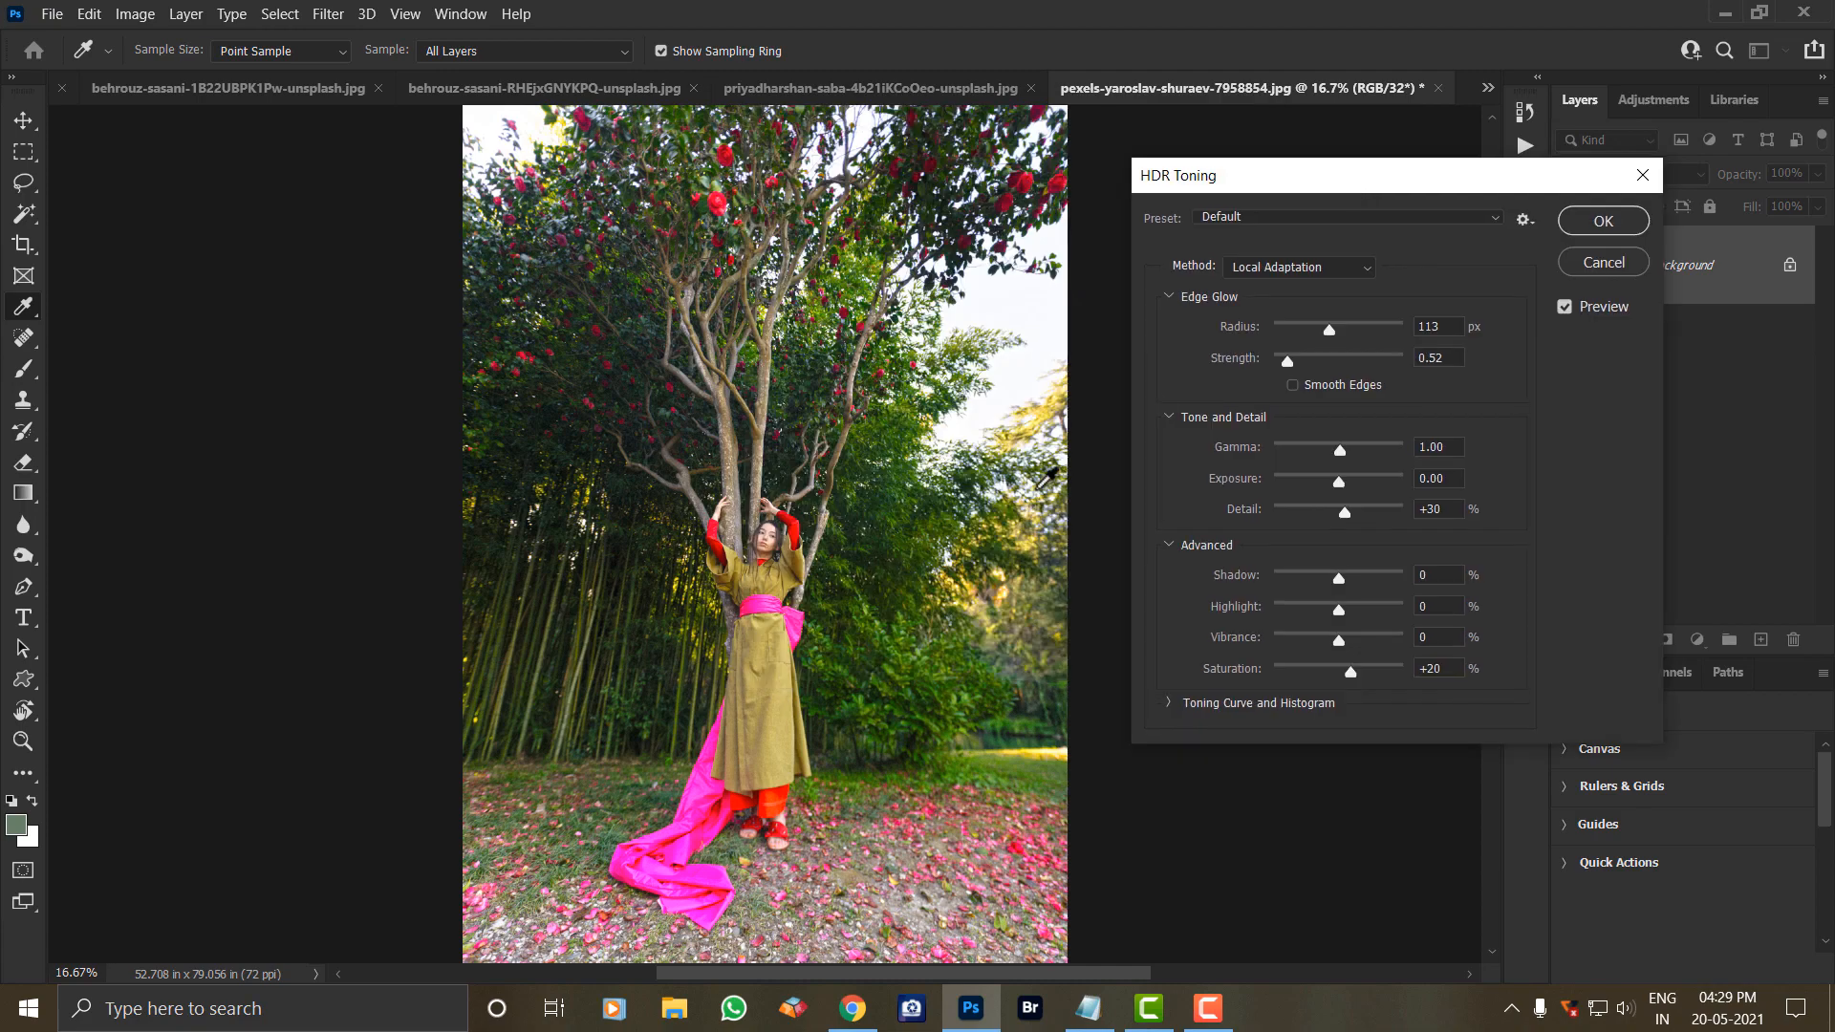
key(ctrl+plus)
key(ctrl+plus)
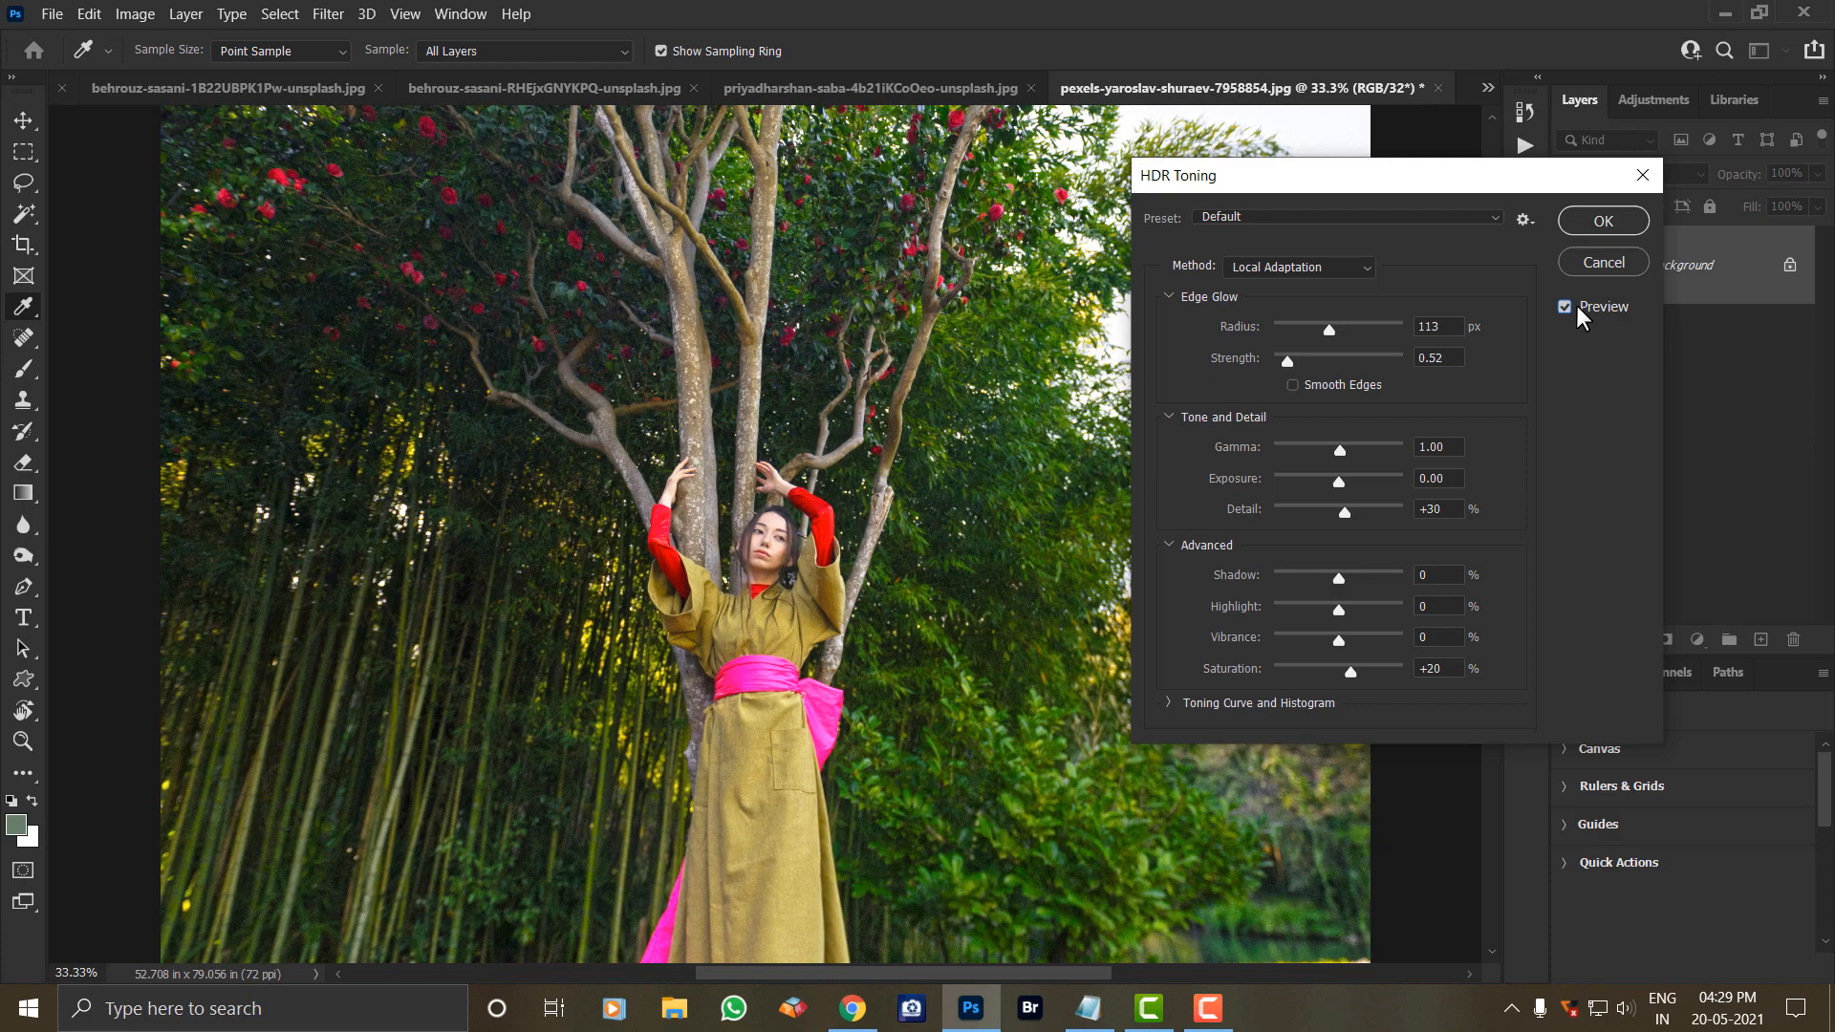
click(1578, 315)
click(1578, 316)
key(ctrl+0)
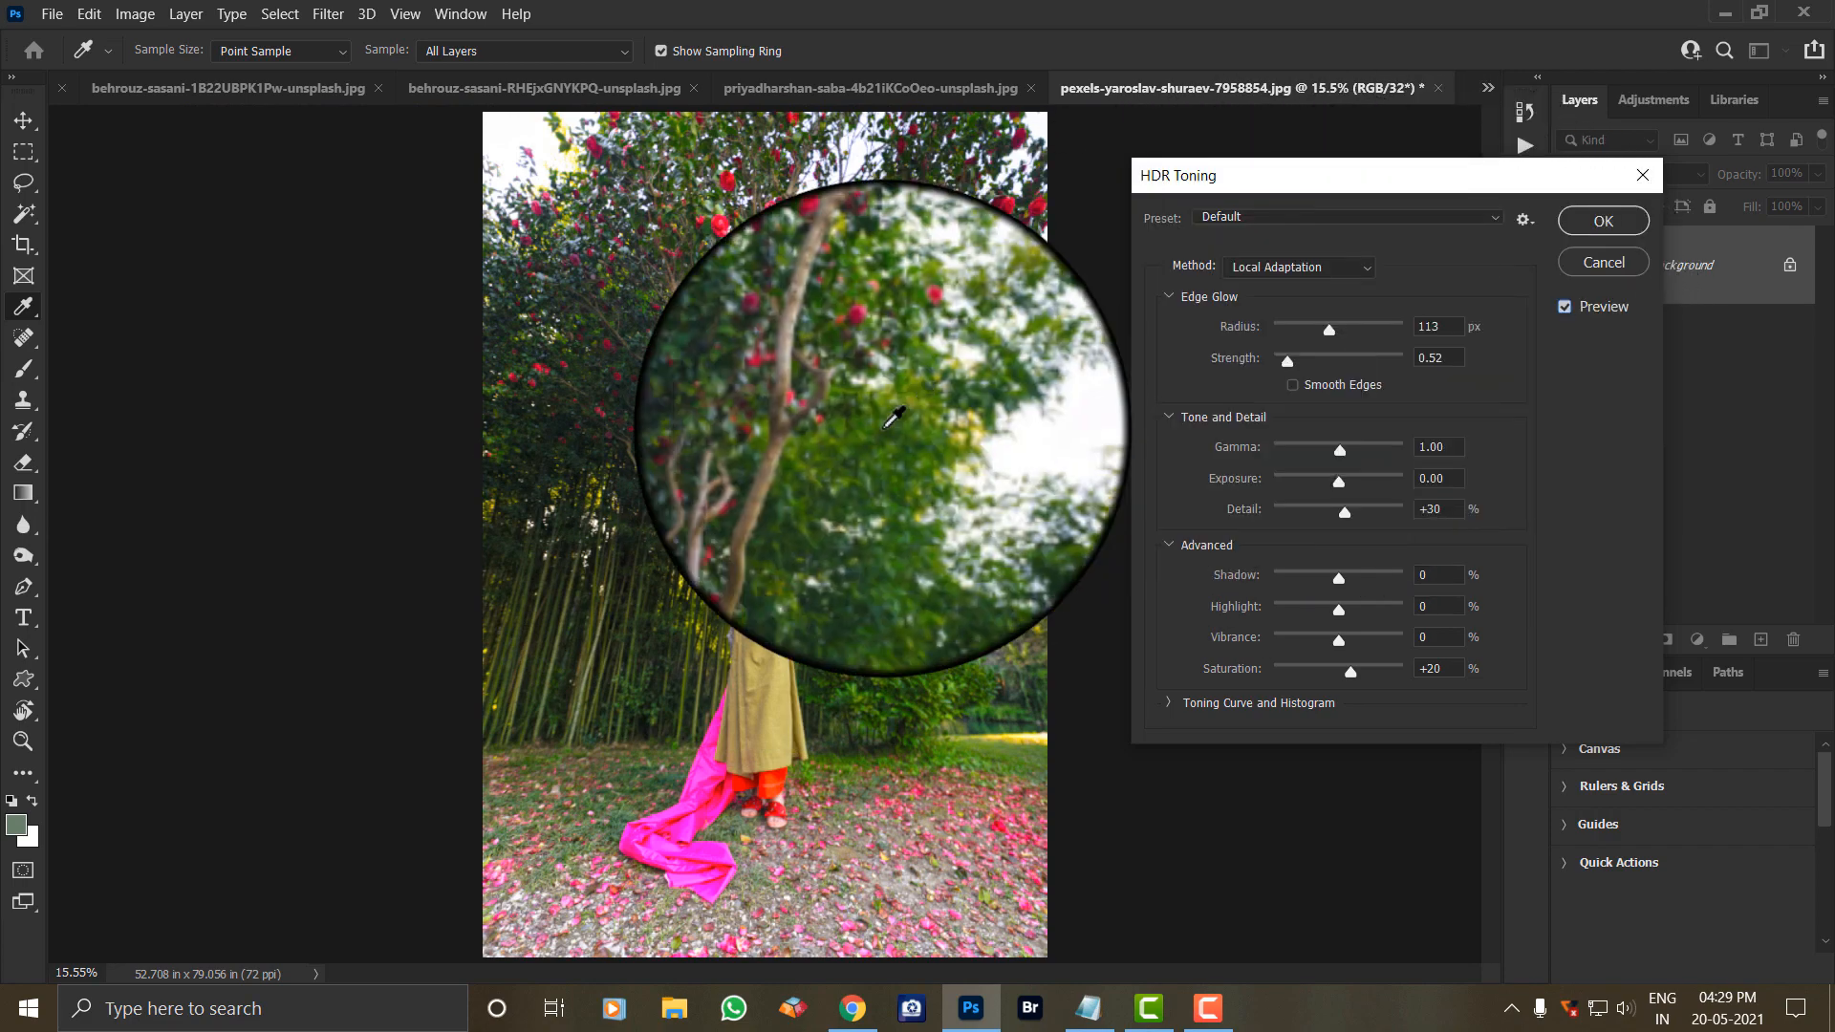
Set the Edge Glow radius to 179 px in HDR Toning, judging the effect on the woman's face up close.
key(ctrl+plus)
key(ctrl+plus)
key(ctrl+plus)
key(ctrl+plus)
key(ctrl+plus)
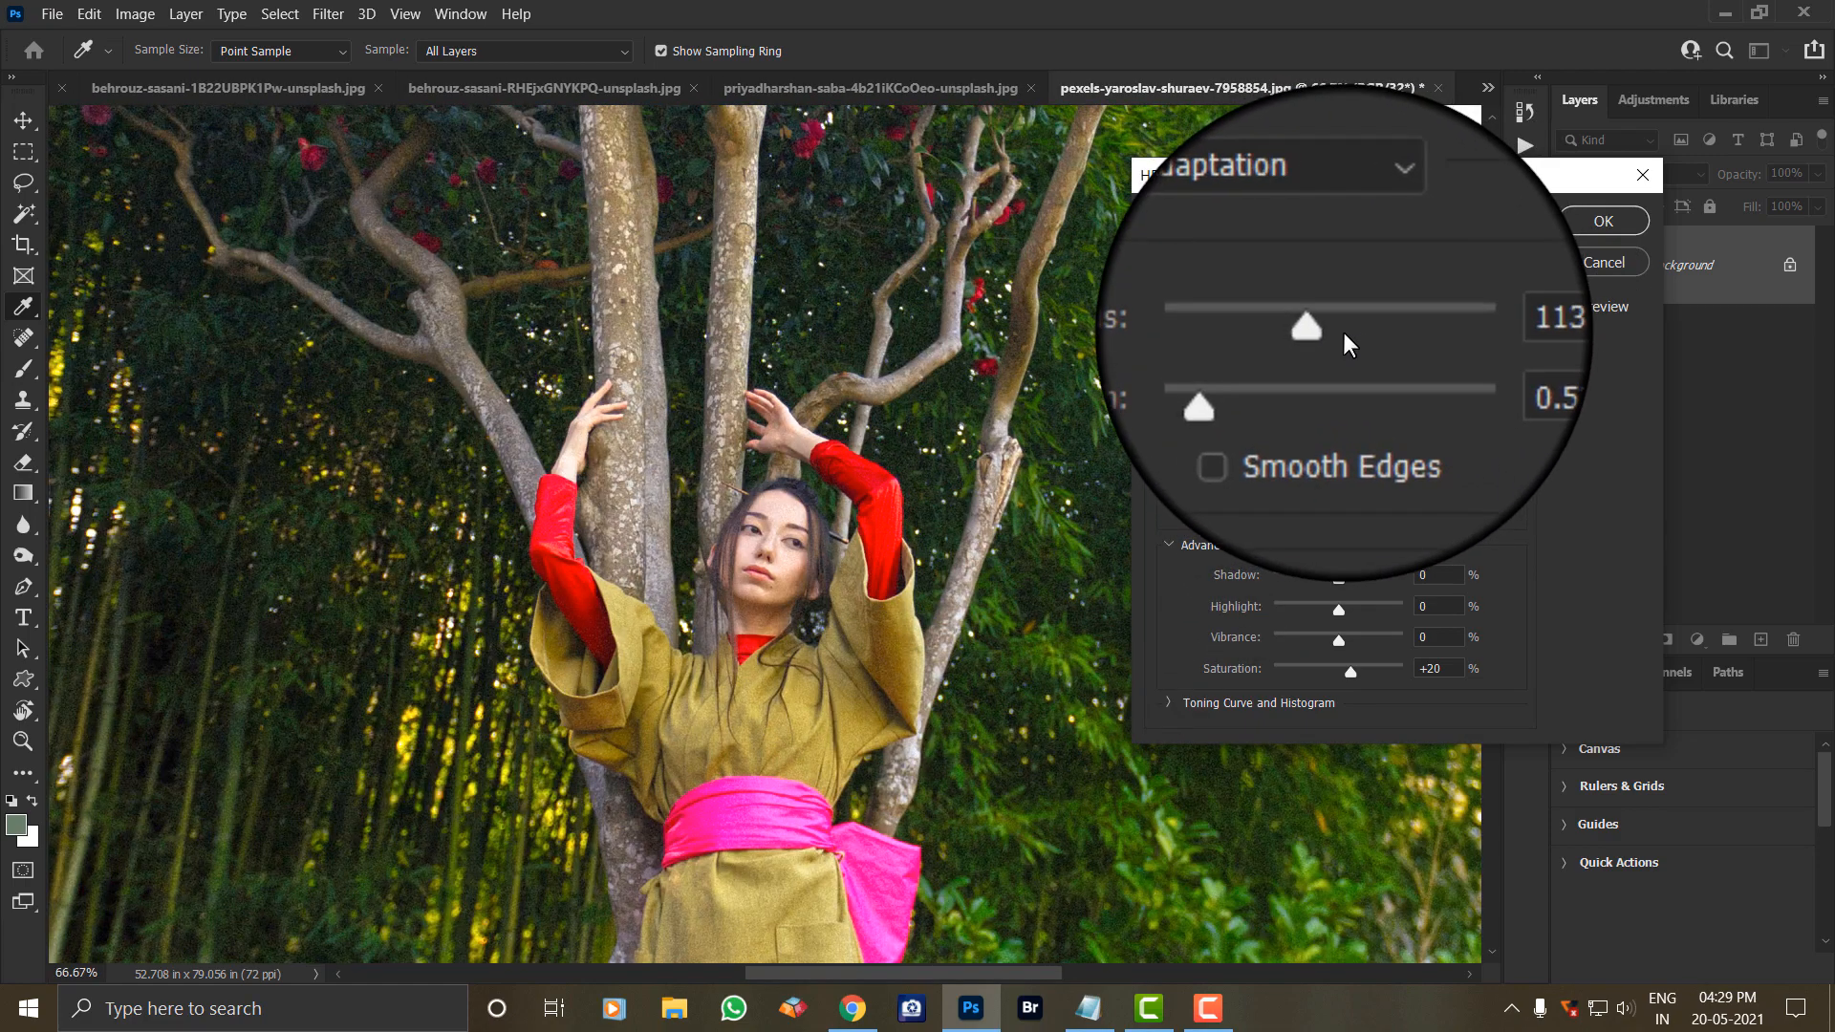
key(ctrl+plus)
key(ctrl+plus)
key(ctrl+plus)
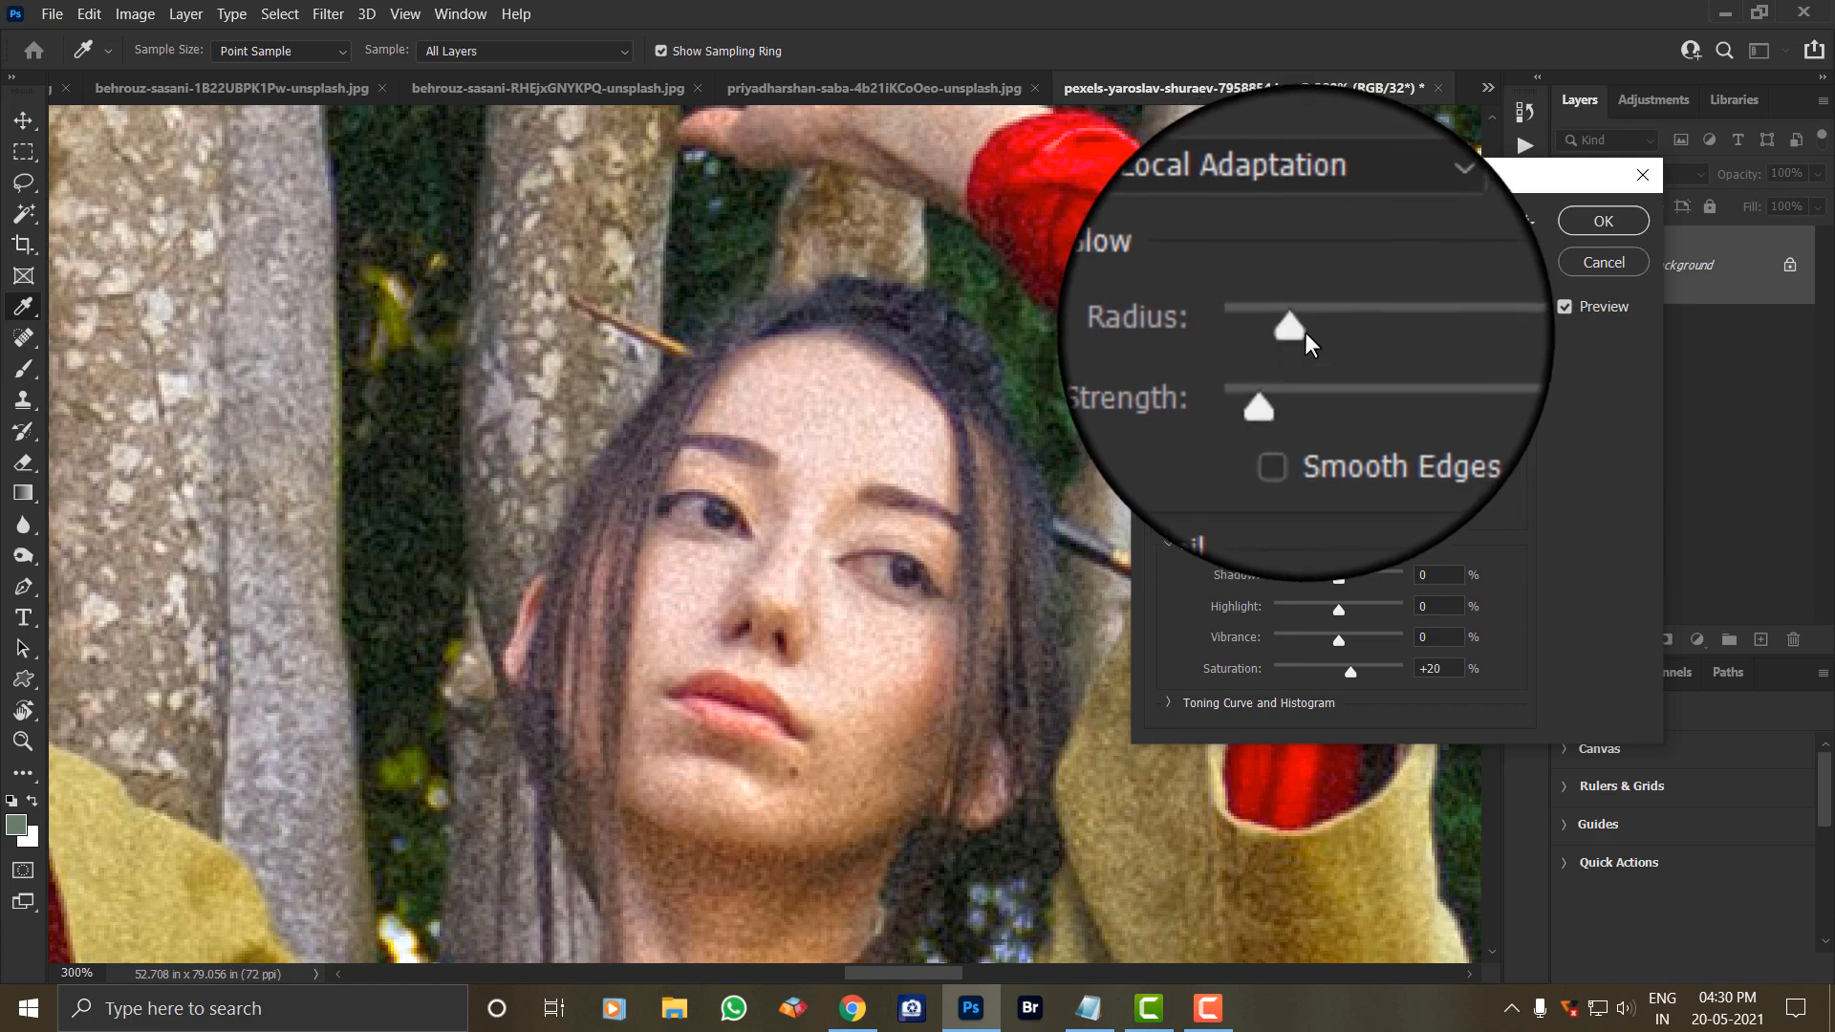
drag(1301, 330, 1350, 327)
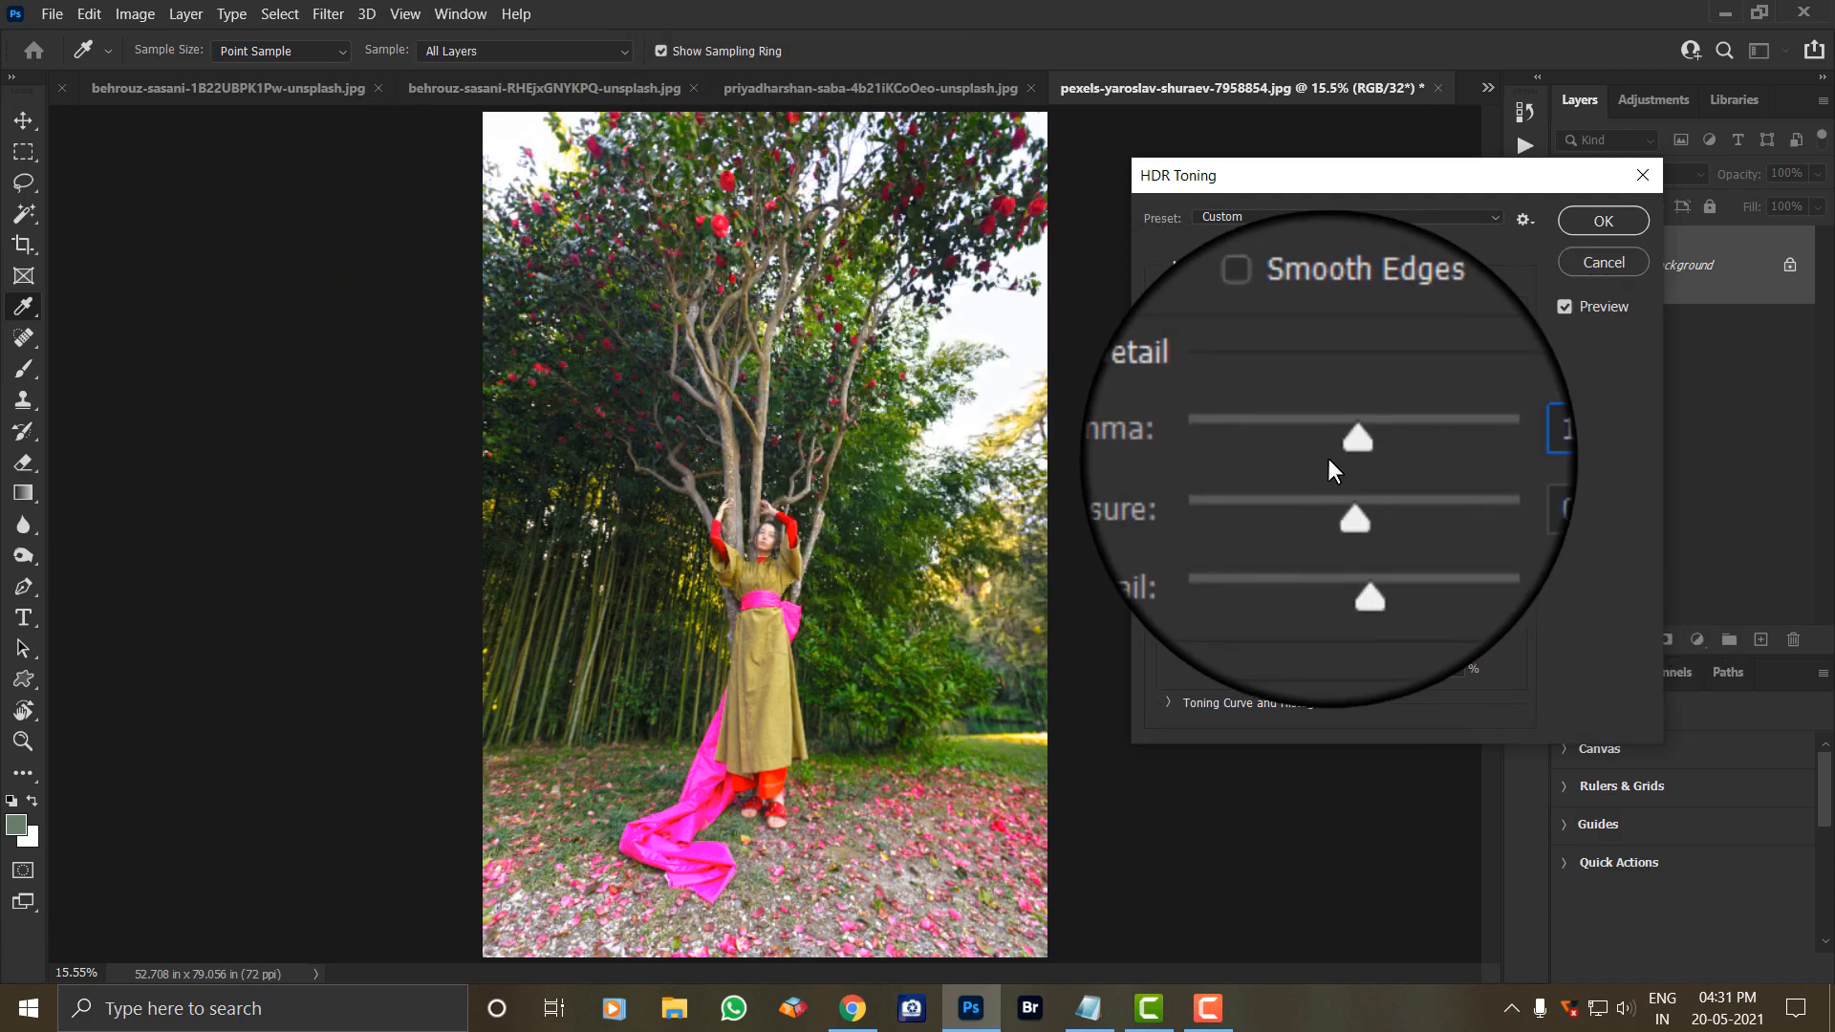
Try a Gamma of 2.38 and inspect its effect on the woman and the tree trunks.
drag(1328, 459, 1297, 452)
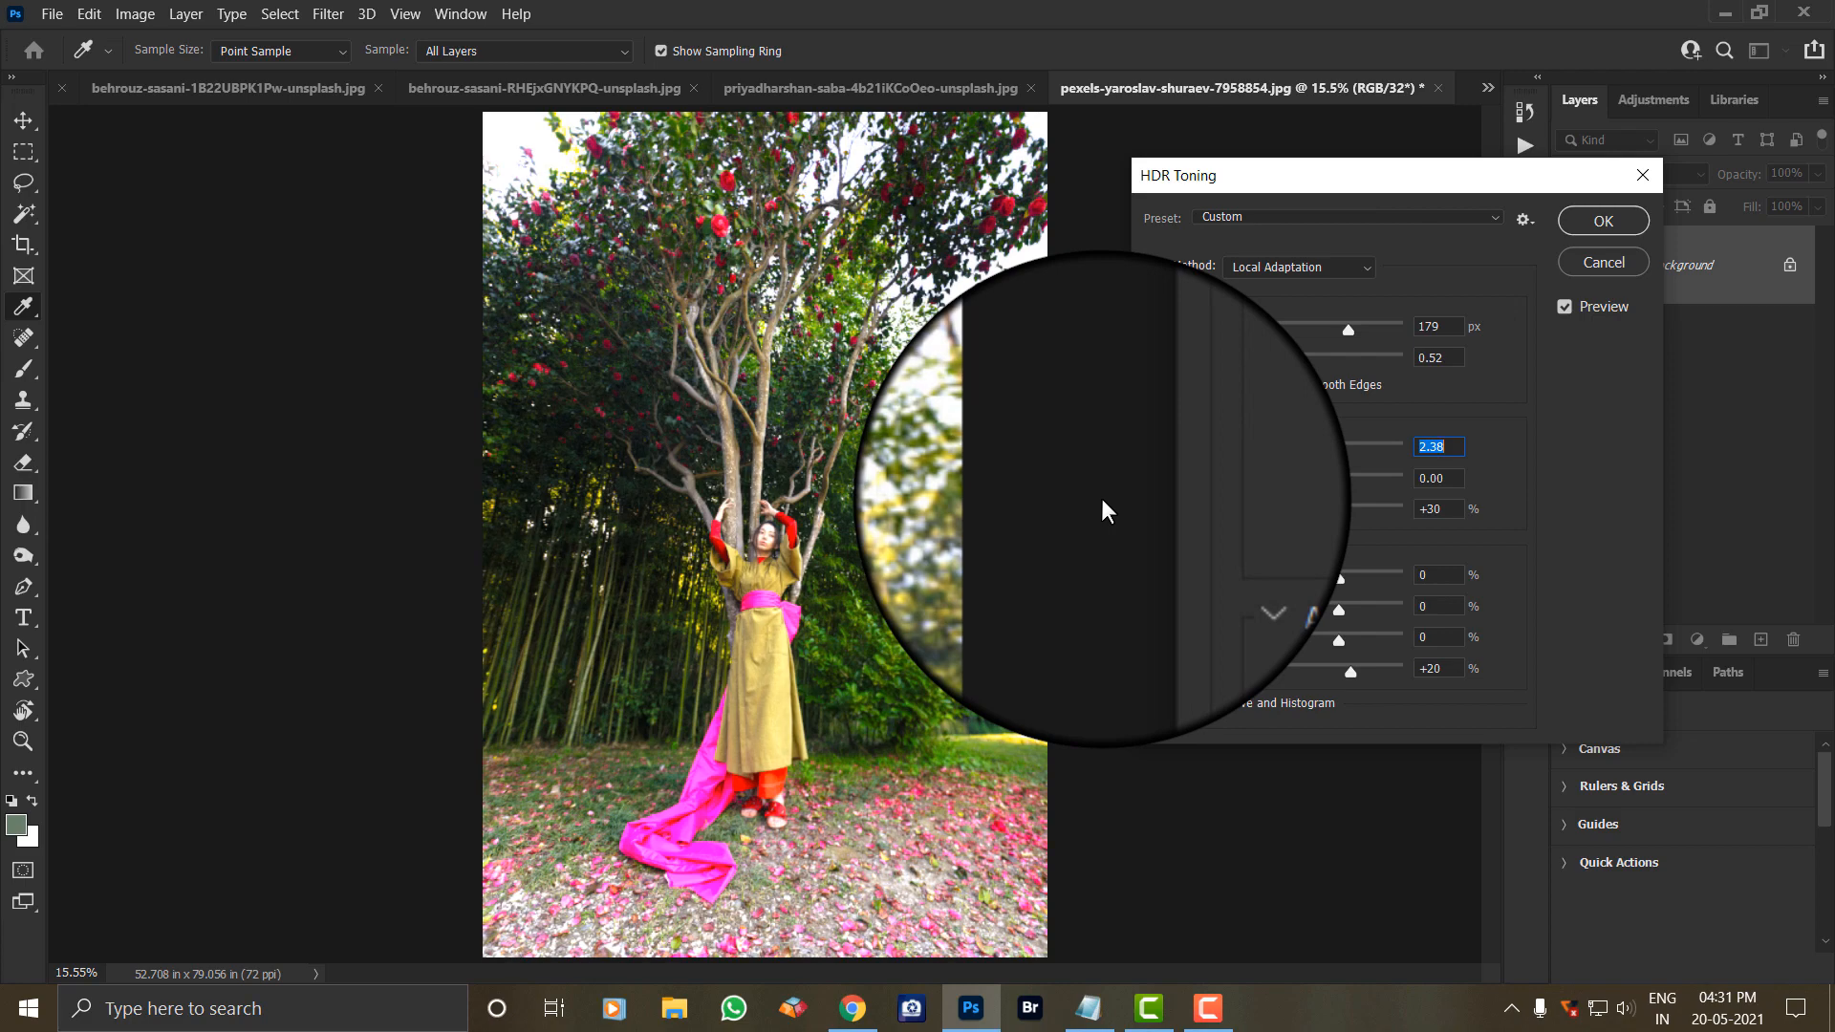
key(ctrl+plus)
key(ctrl+plus)
key(ctrl+plus)
key(ctrl+plus)
key(ctrl+plus)
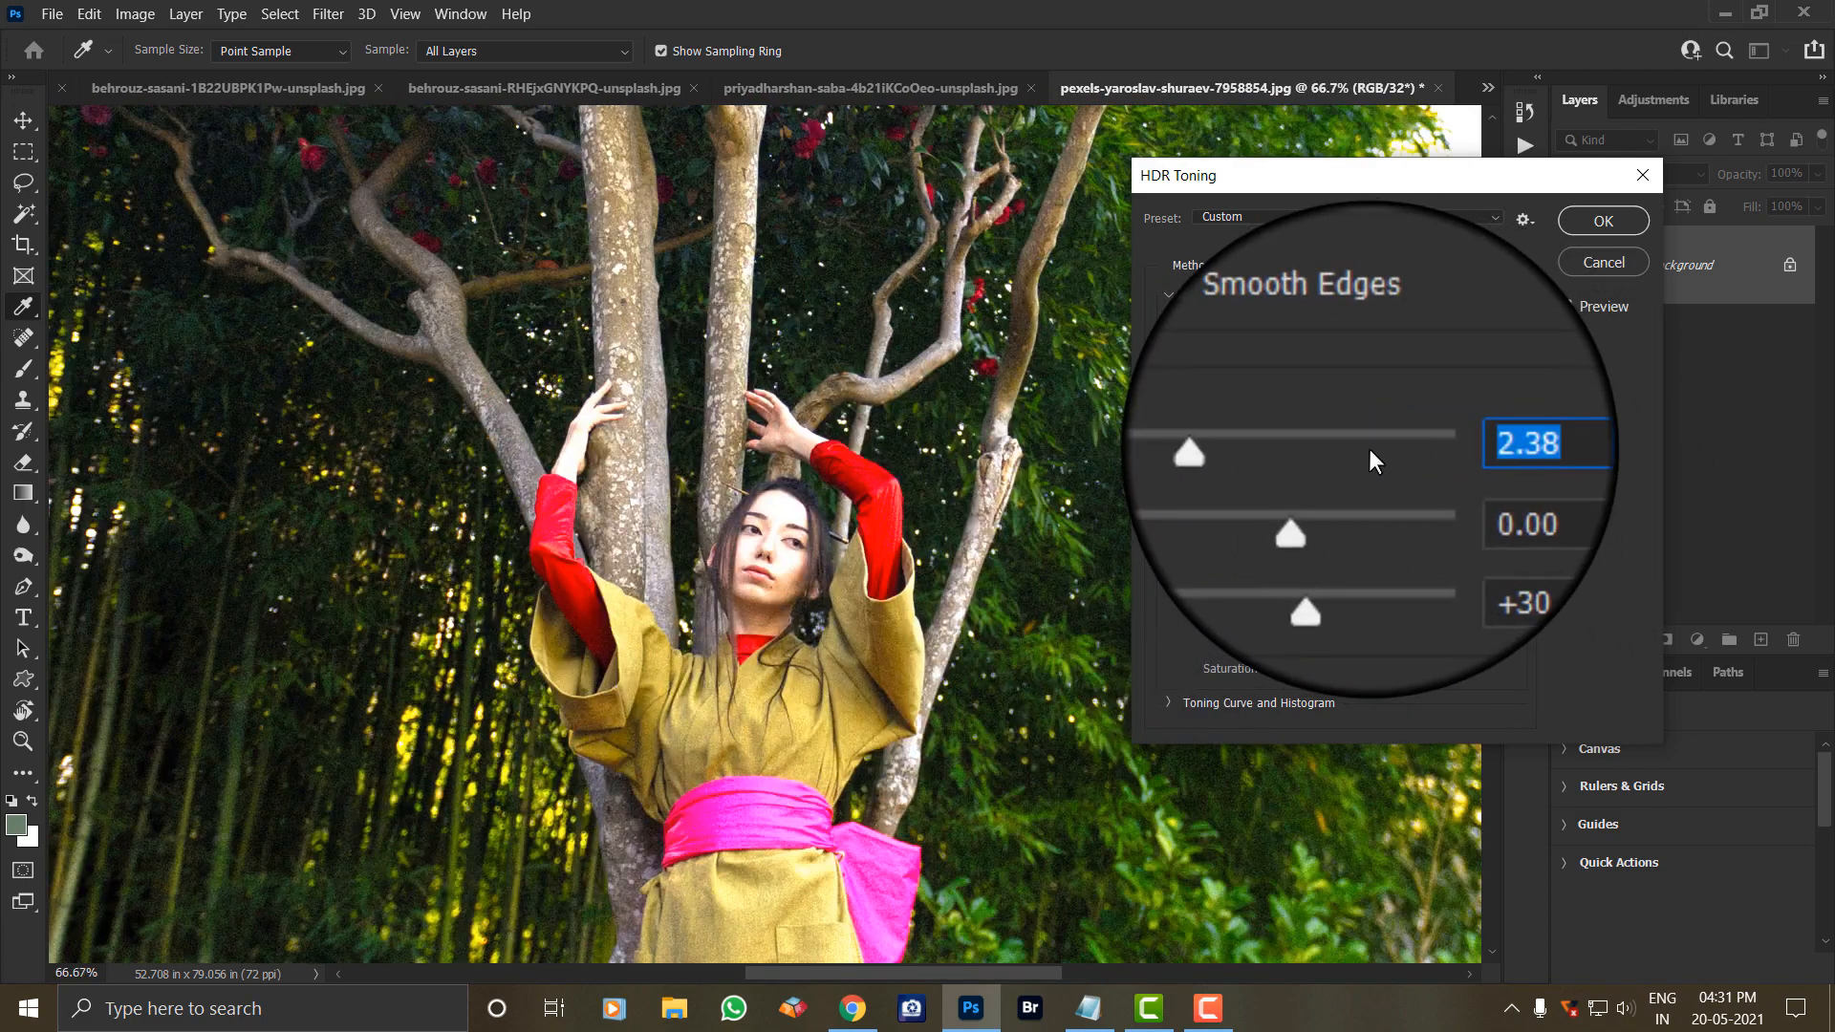
Try Gamma values of 0.45 and 0.72 on the photo and set Gamma back to 1.
click(1369, 449)
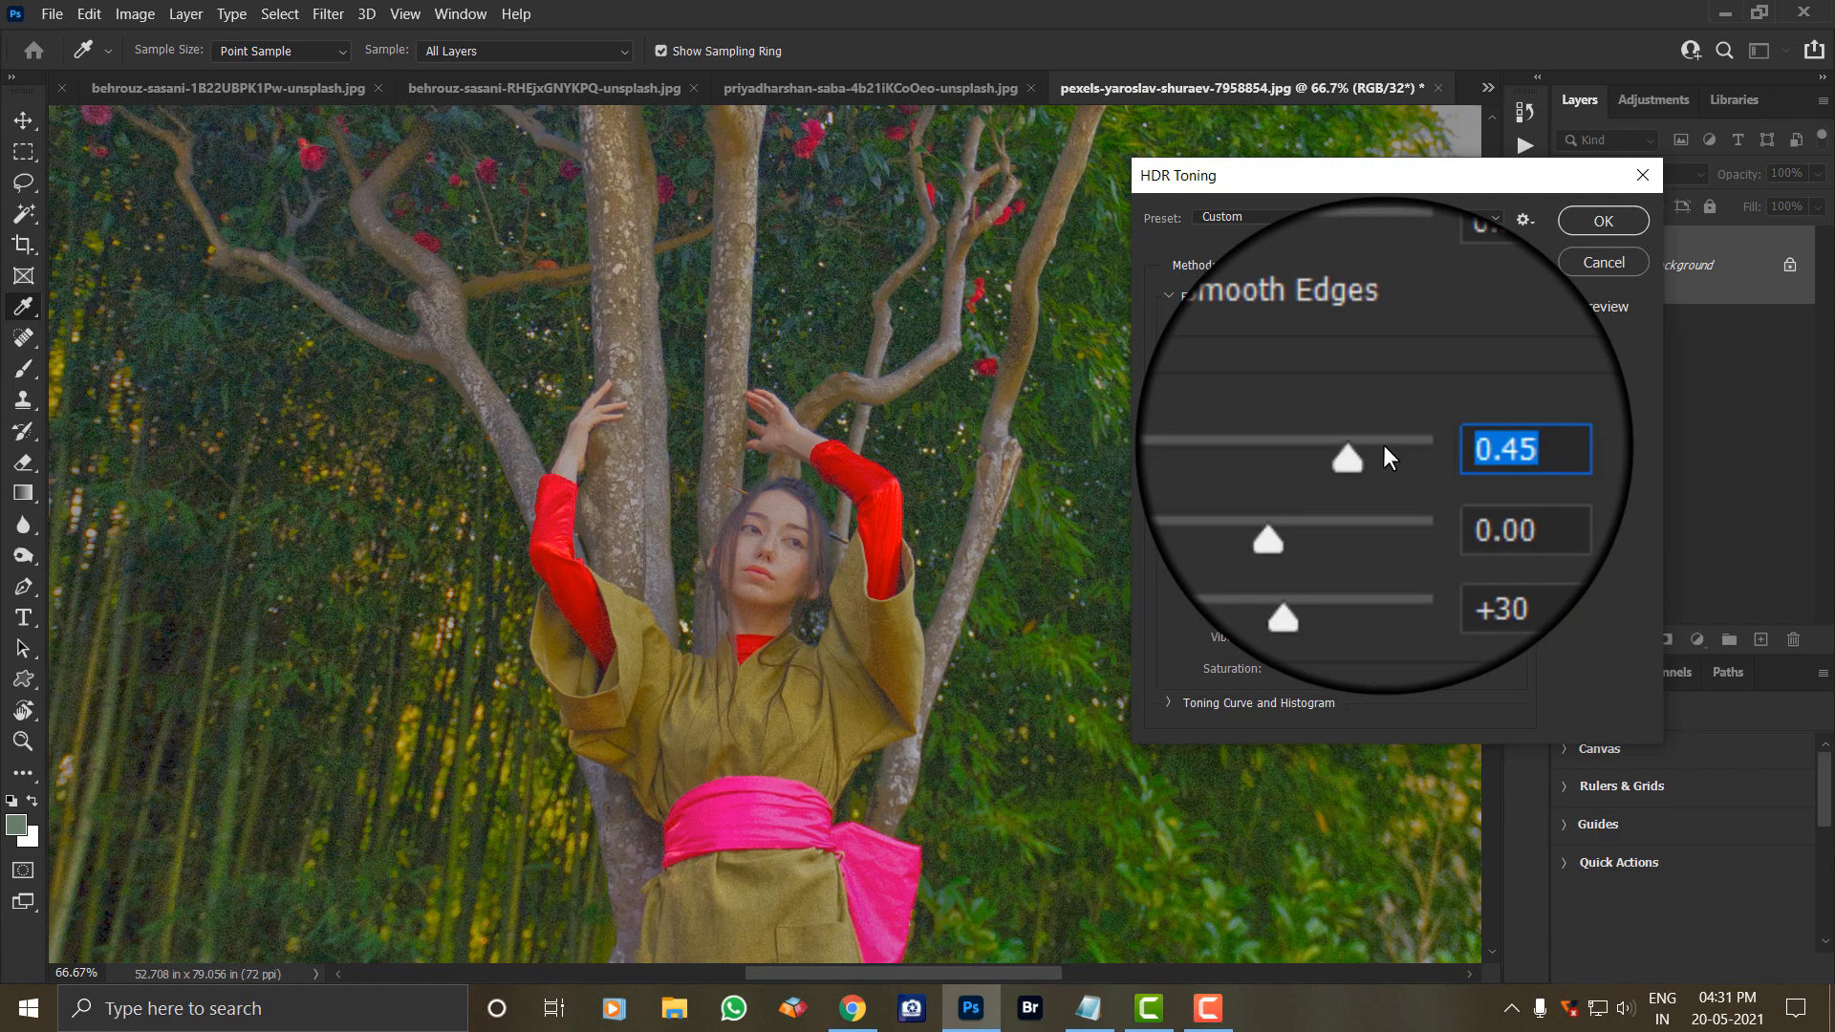
key(ctrl+0)
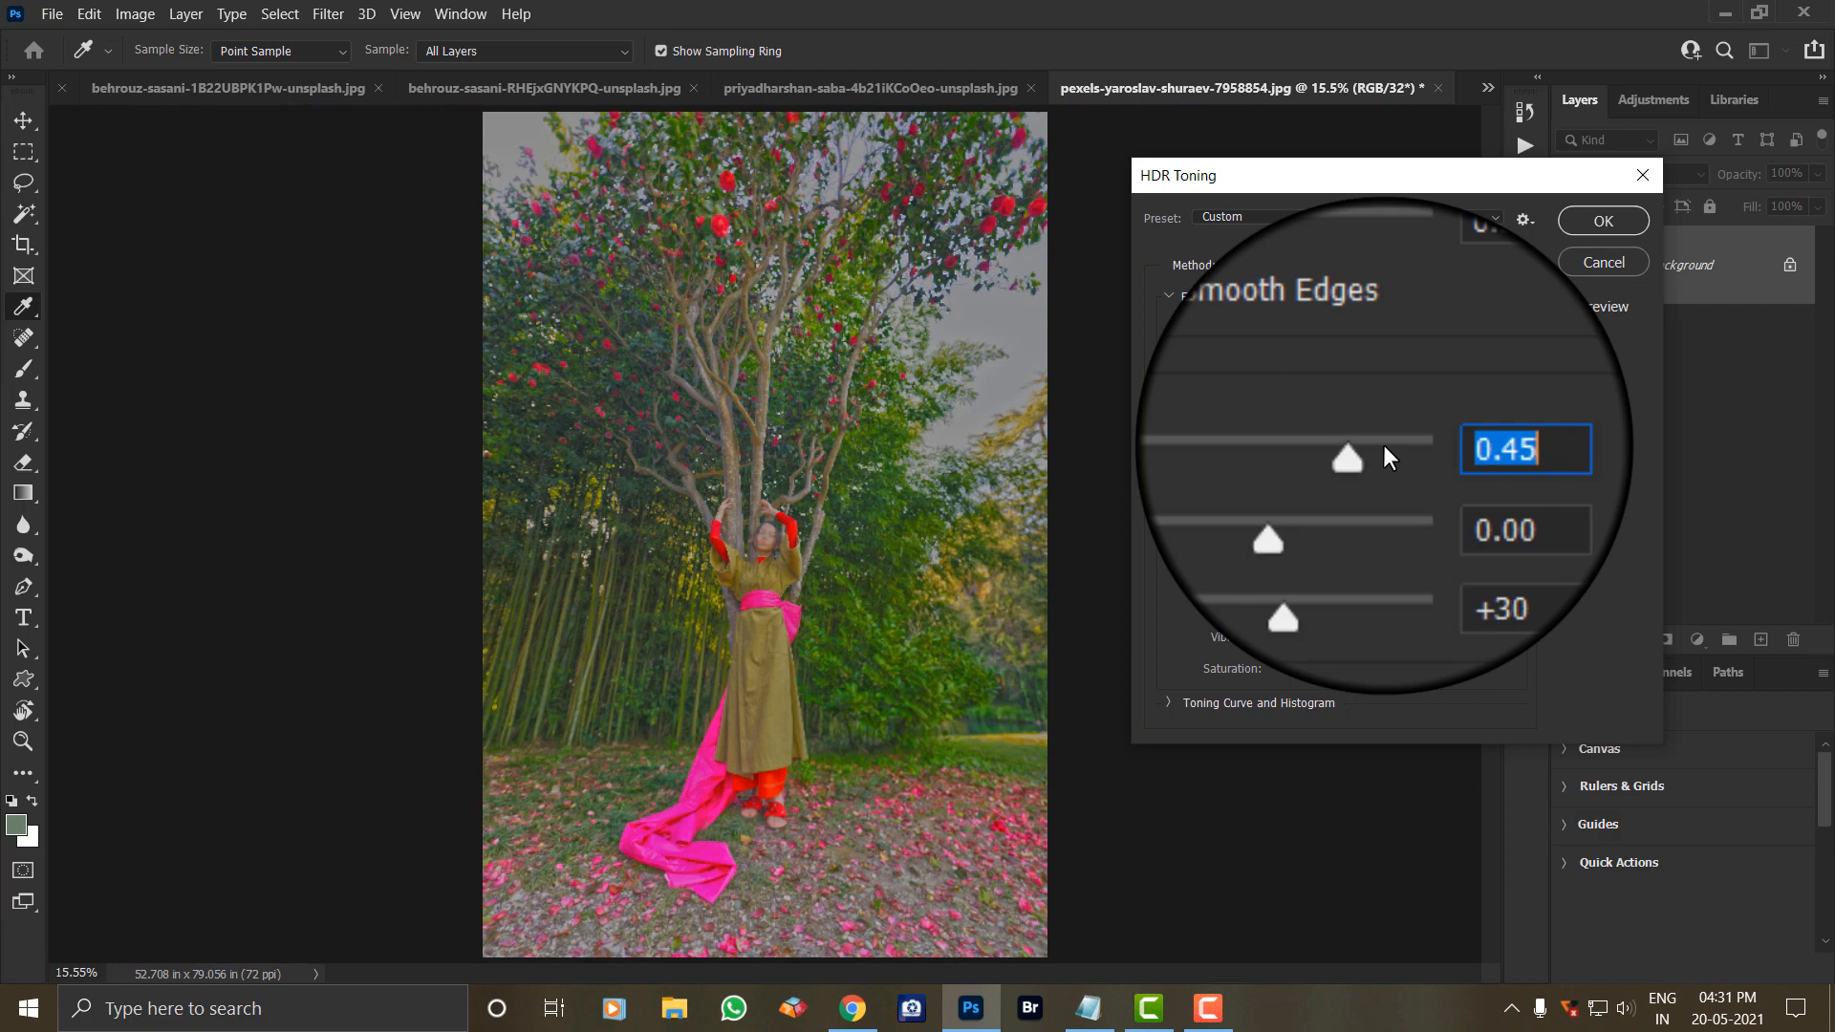
key(ctrl+1)
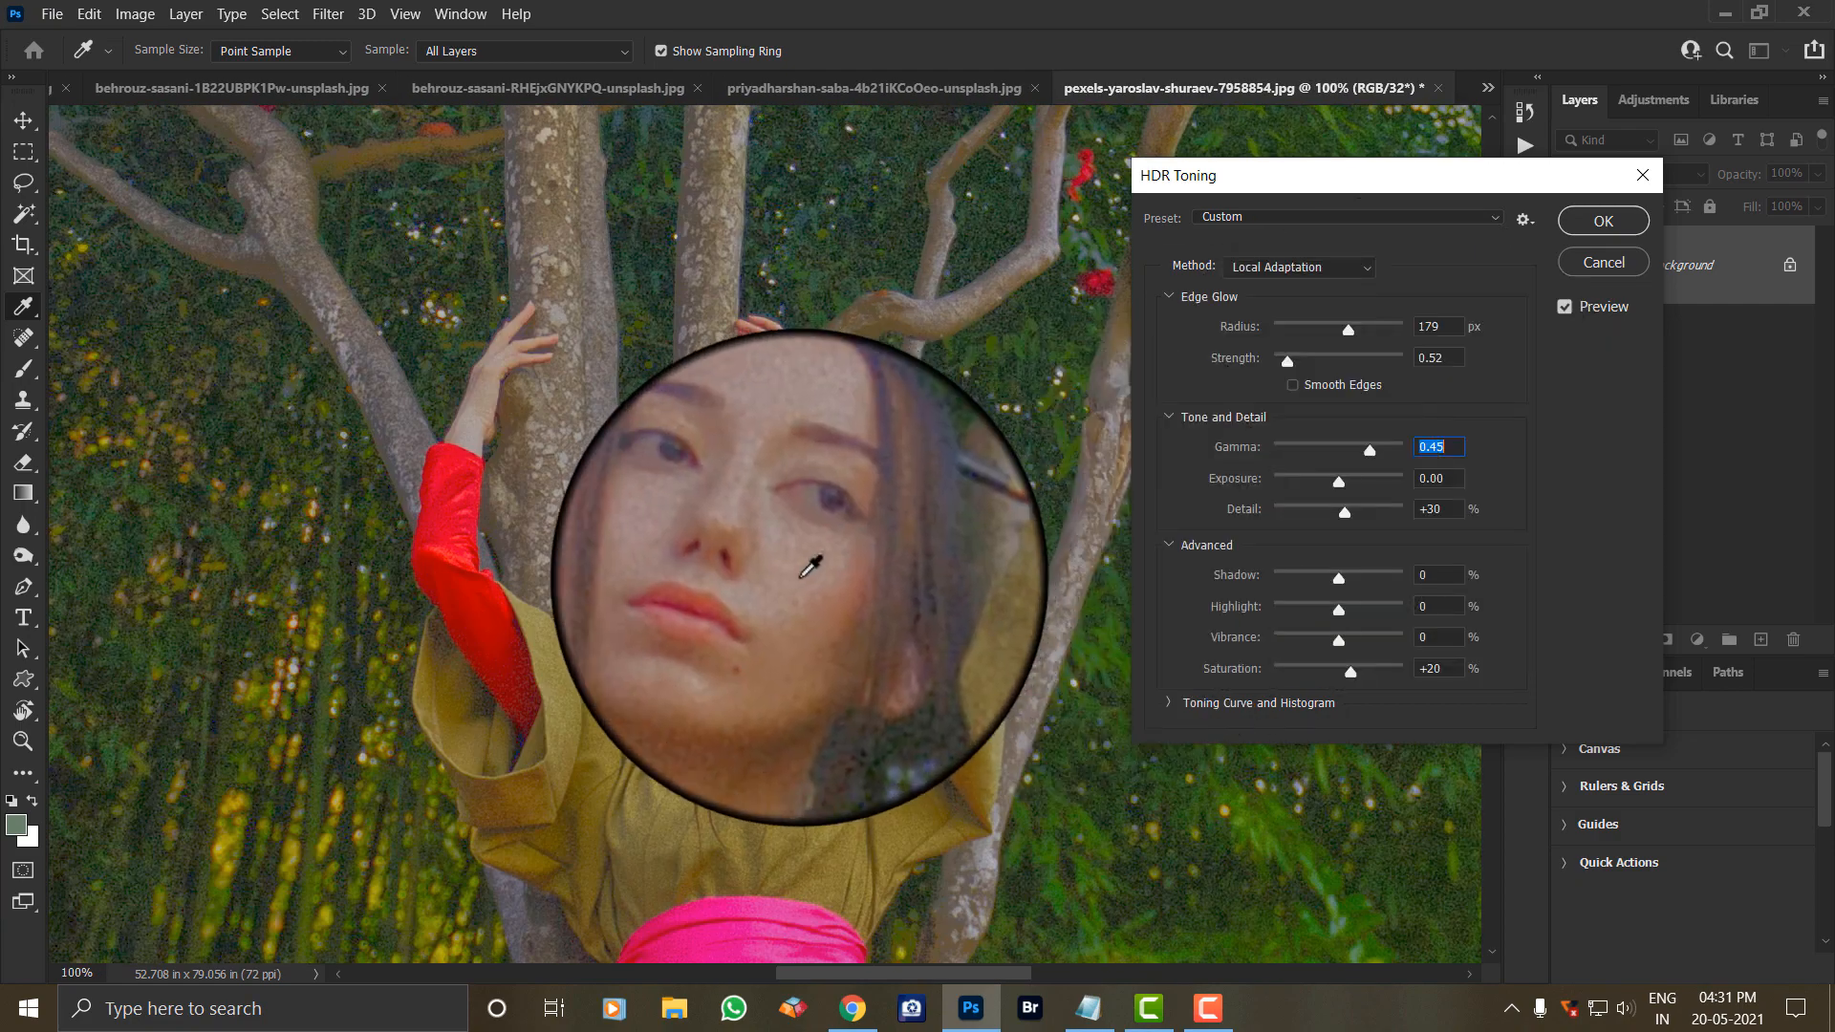
drag(1370, 450, 1355, 452)
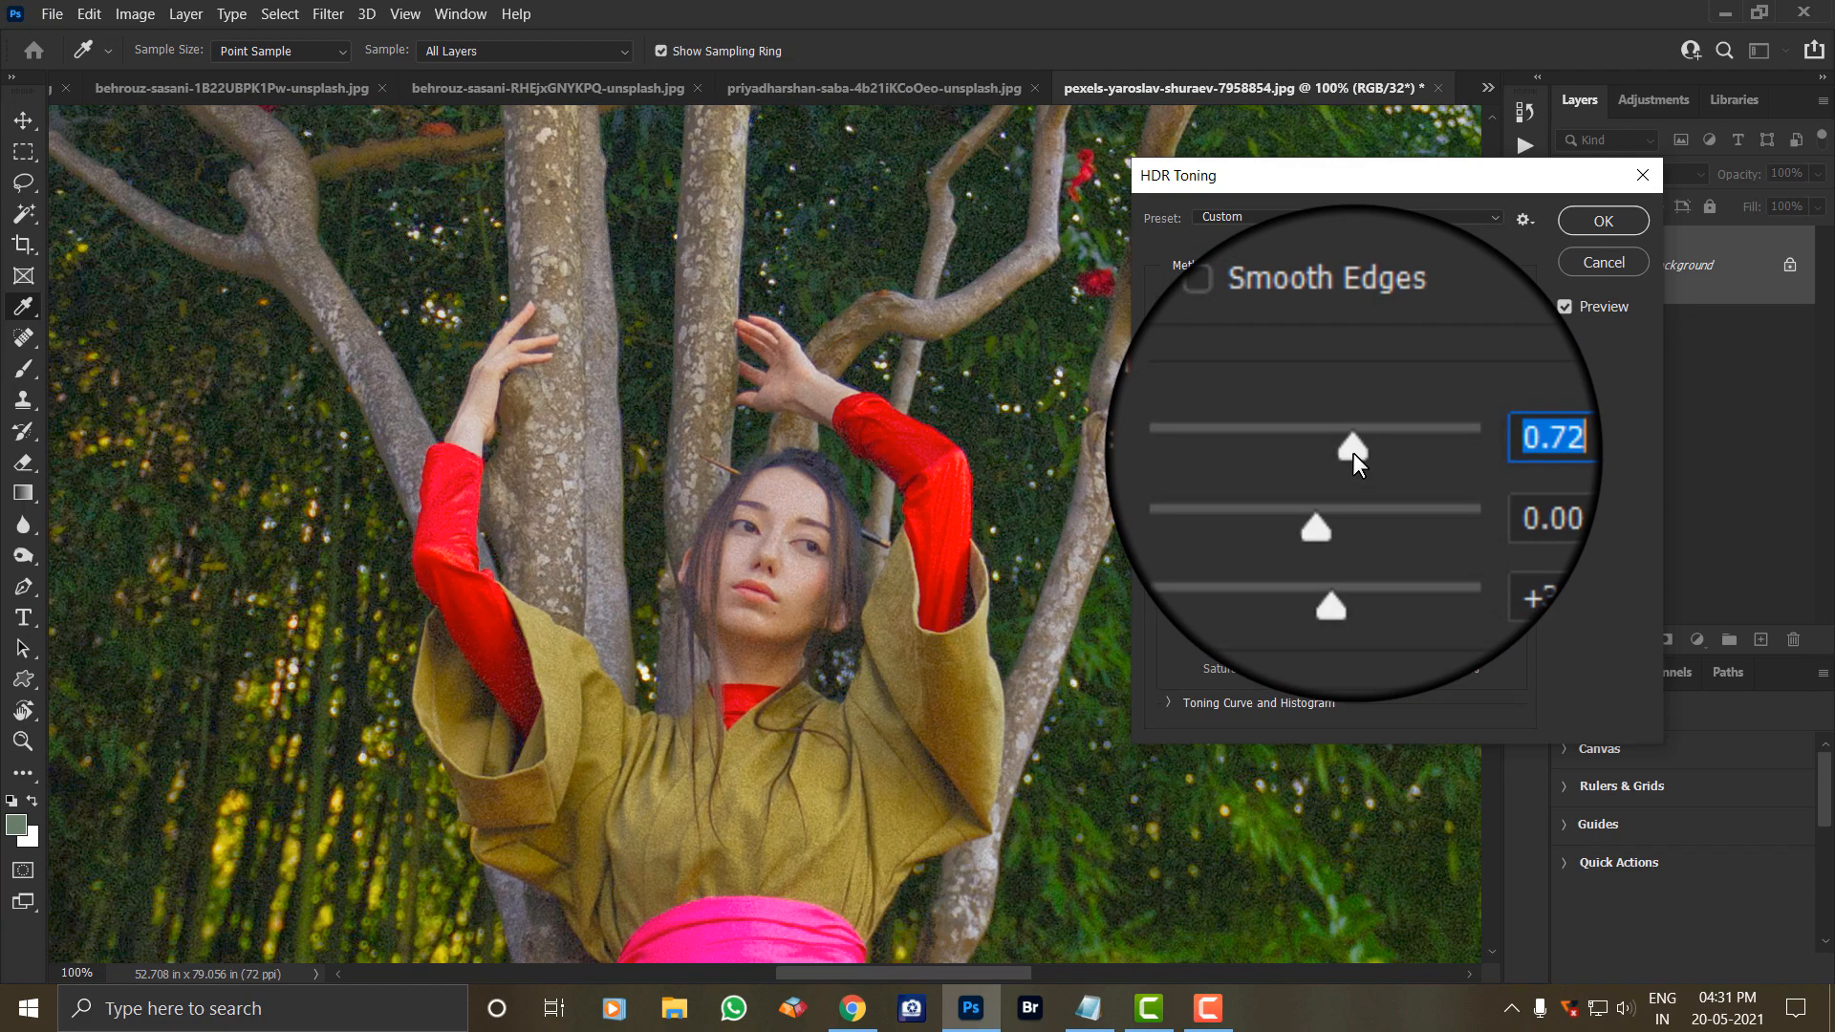
text(1)
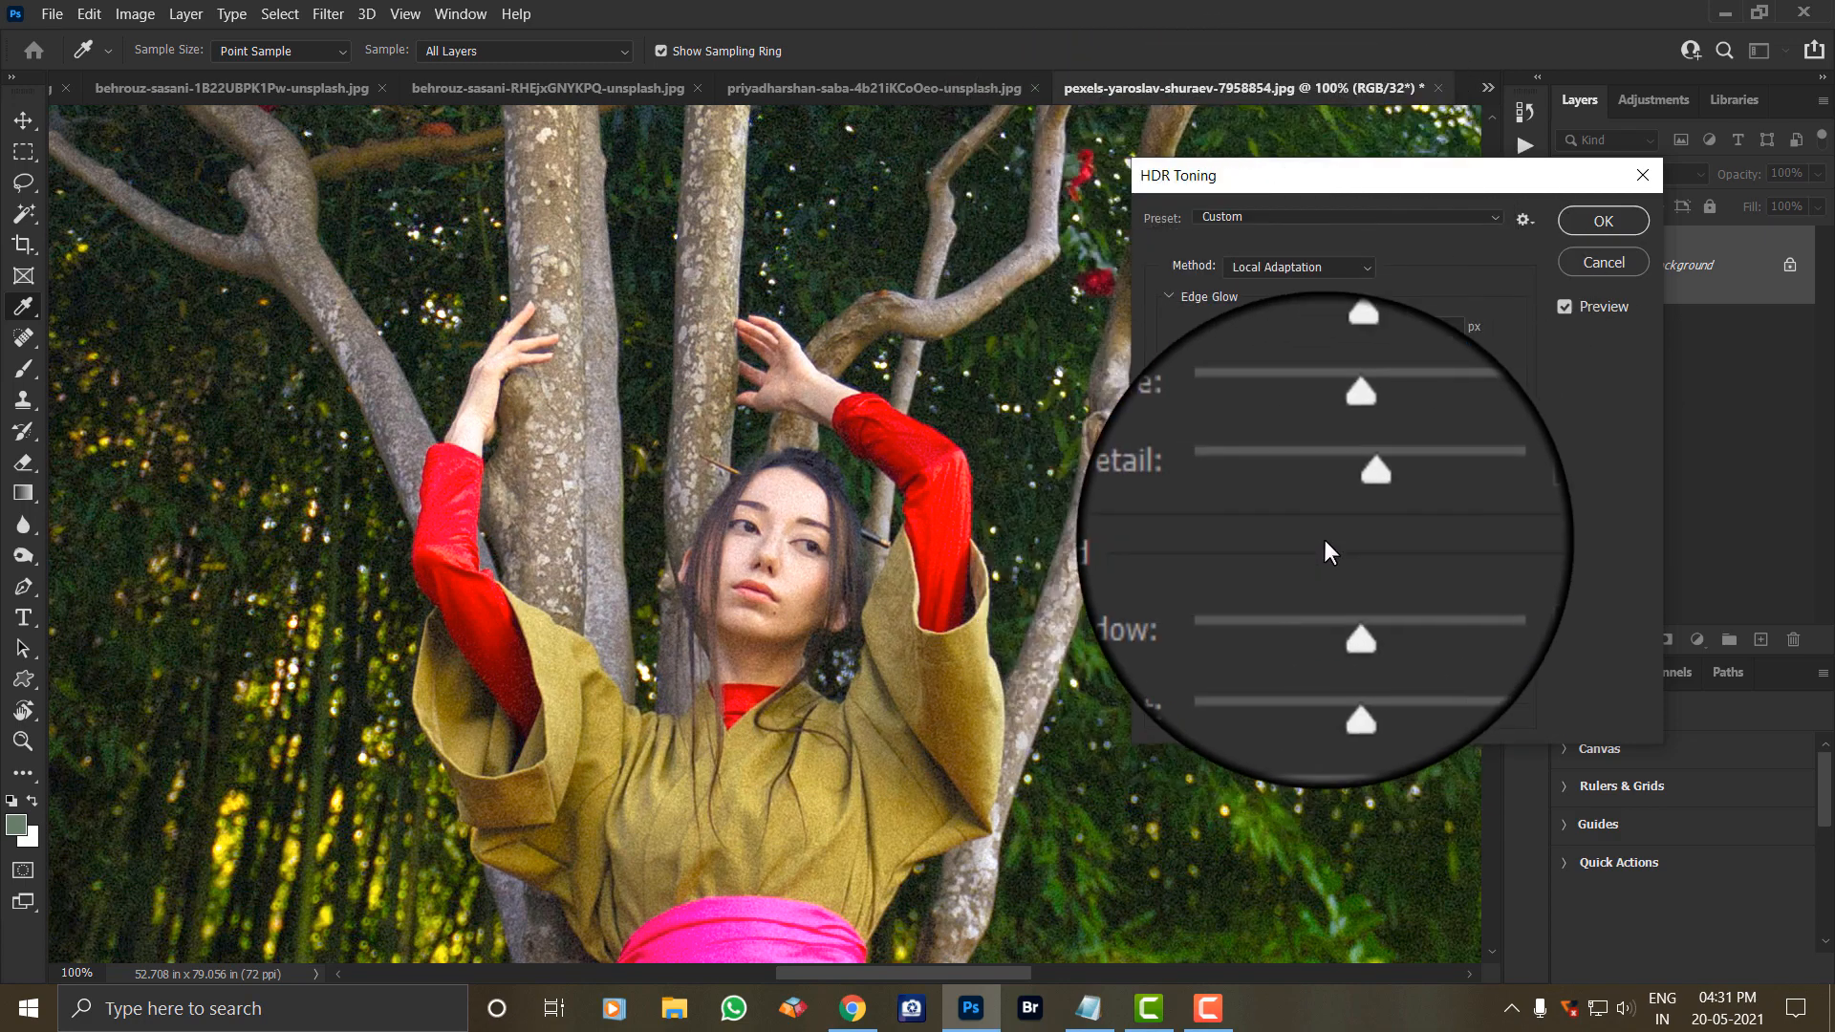
key(ctrl+plus)
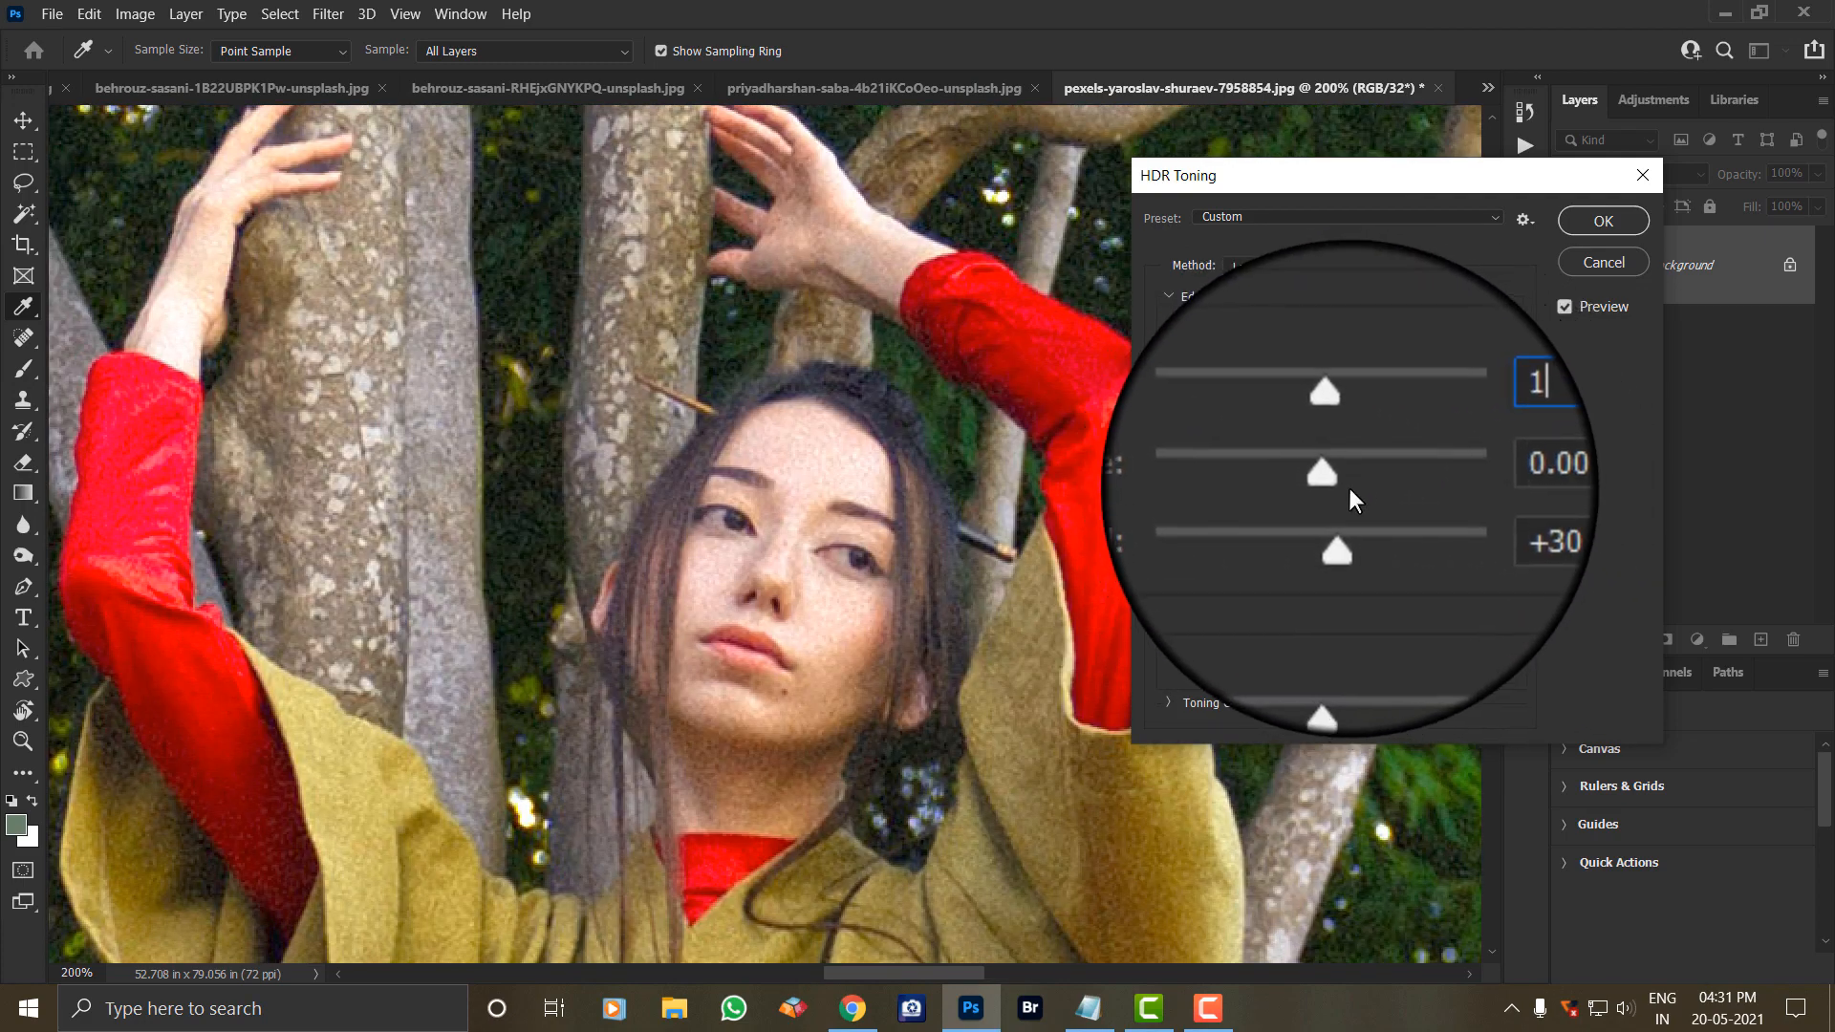
Try Exposure values of +2.16 and +5.00 on the whole photo and set Exposure back to 0.
key(ctrl+0)
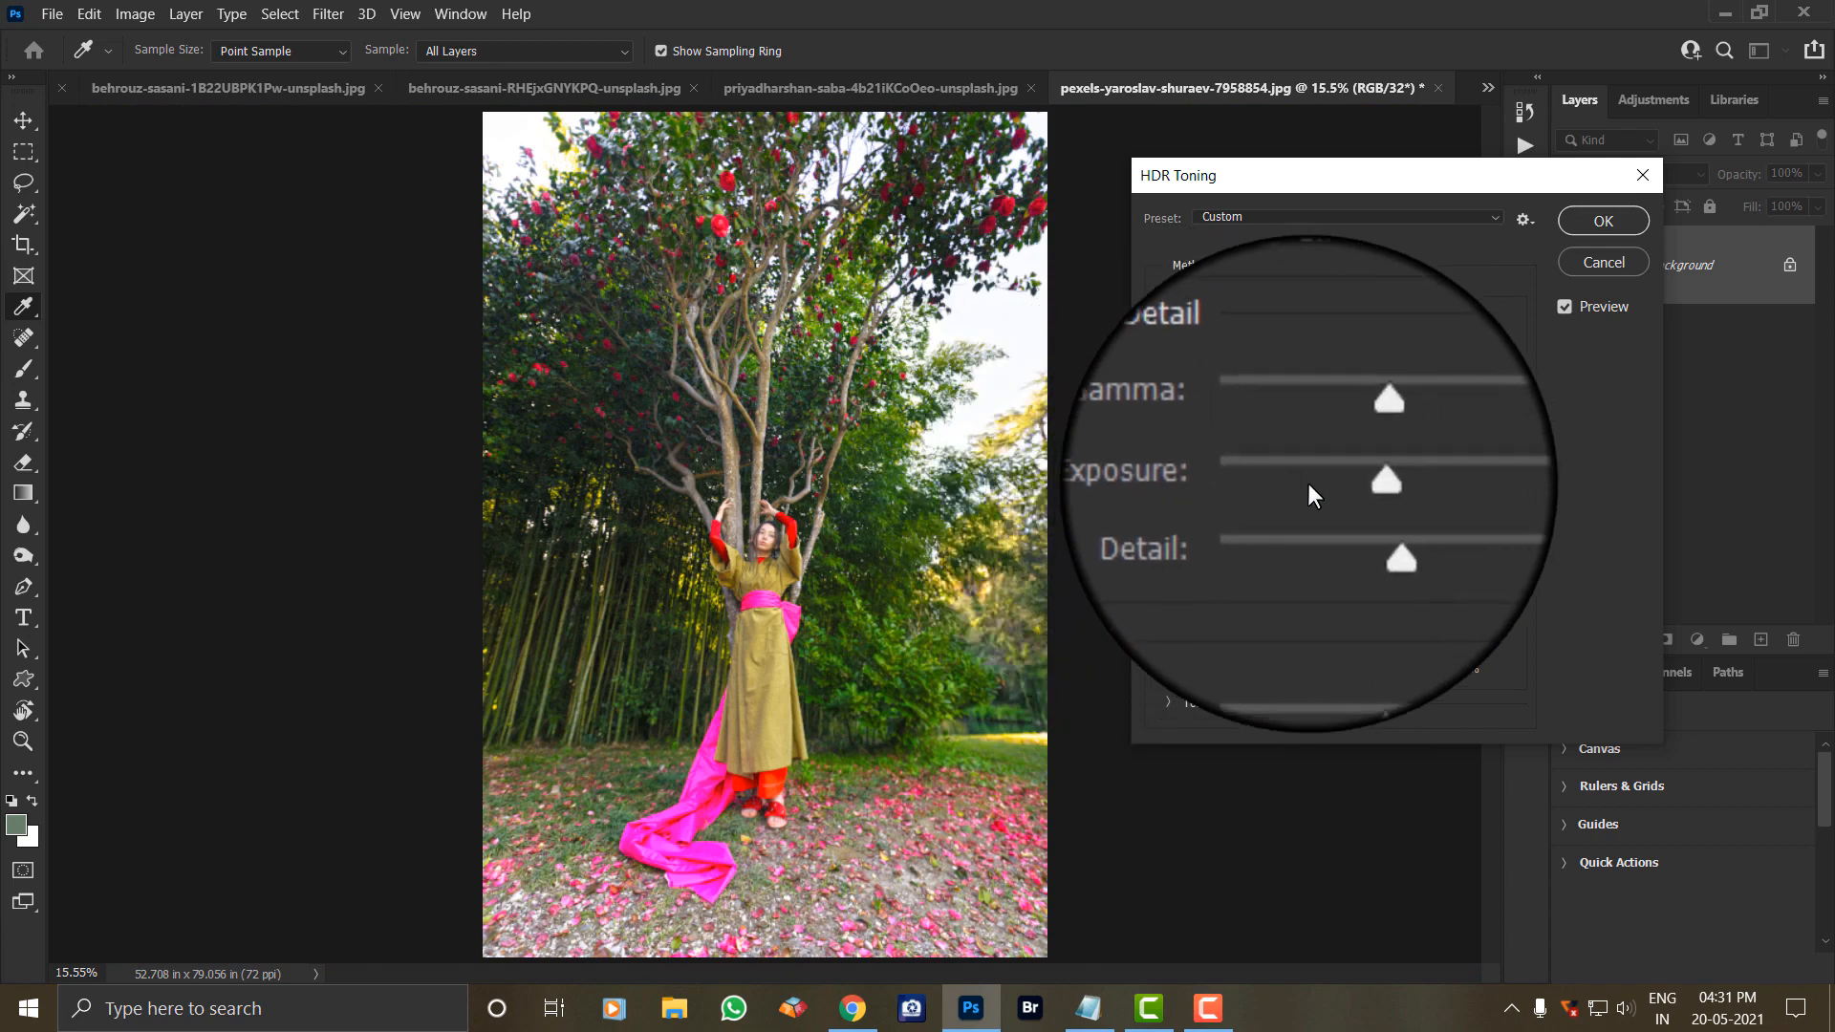
mouse_move(1339, 489)
mouse_down()
mouse_move(1317, 494)
mouse_move(1367, 478)
mouse_up()
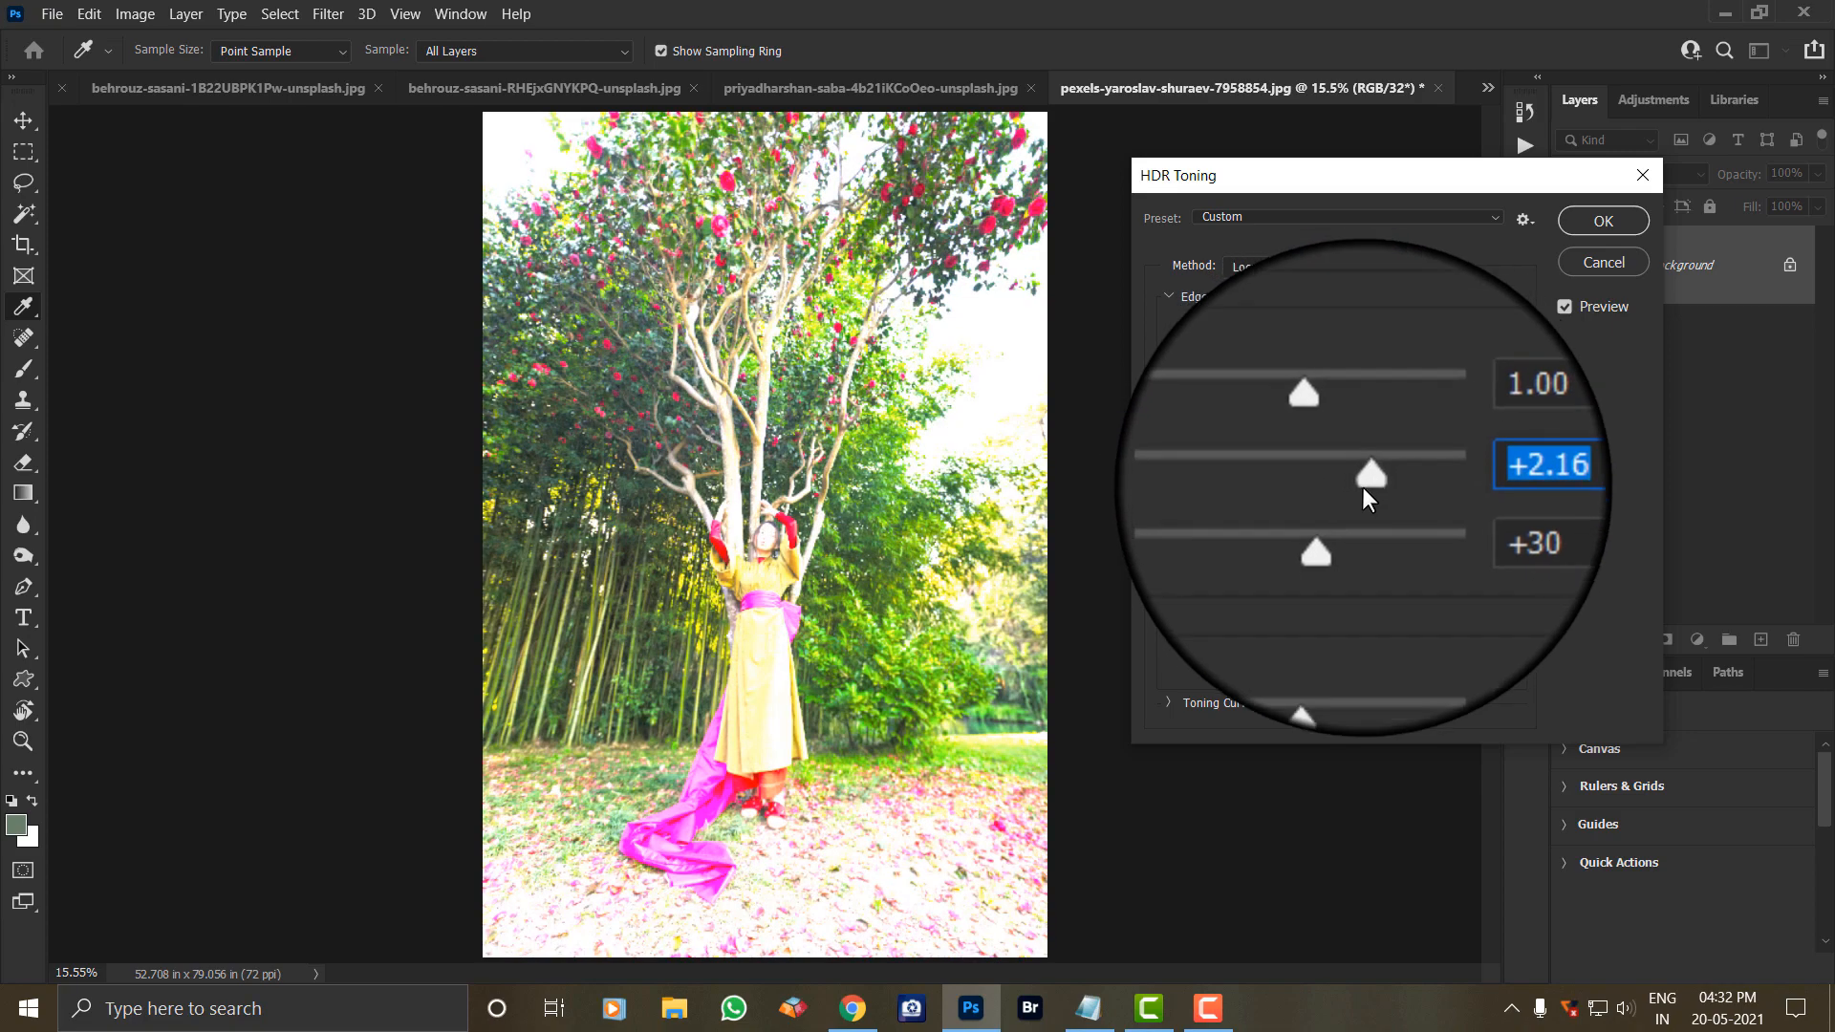
drag(1361, 484, 1451, 473)
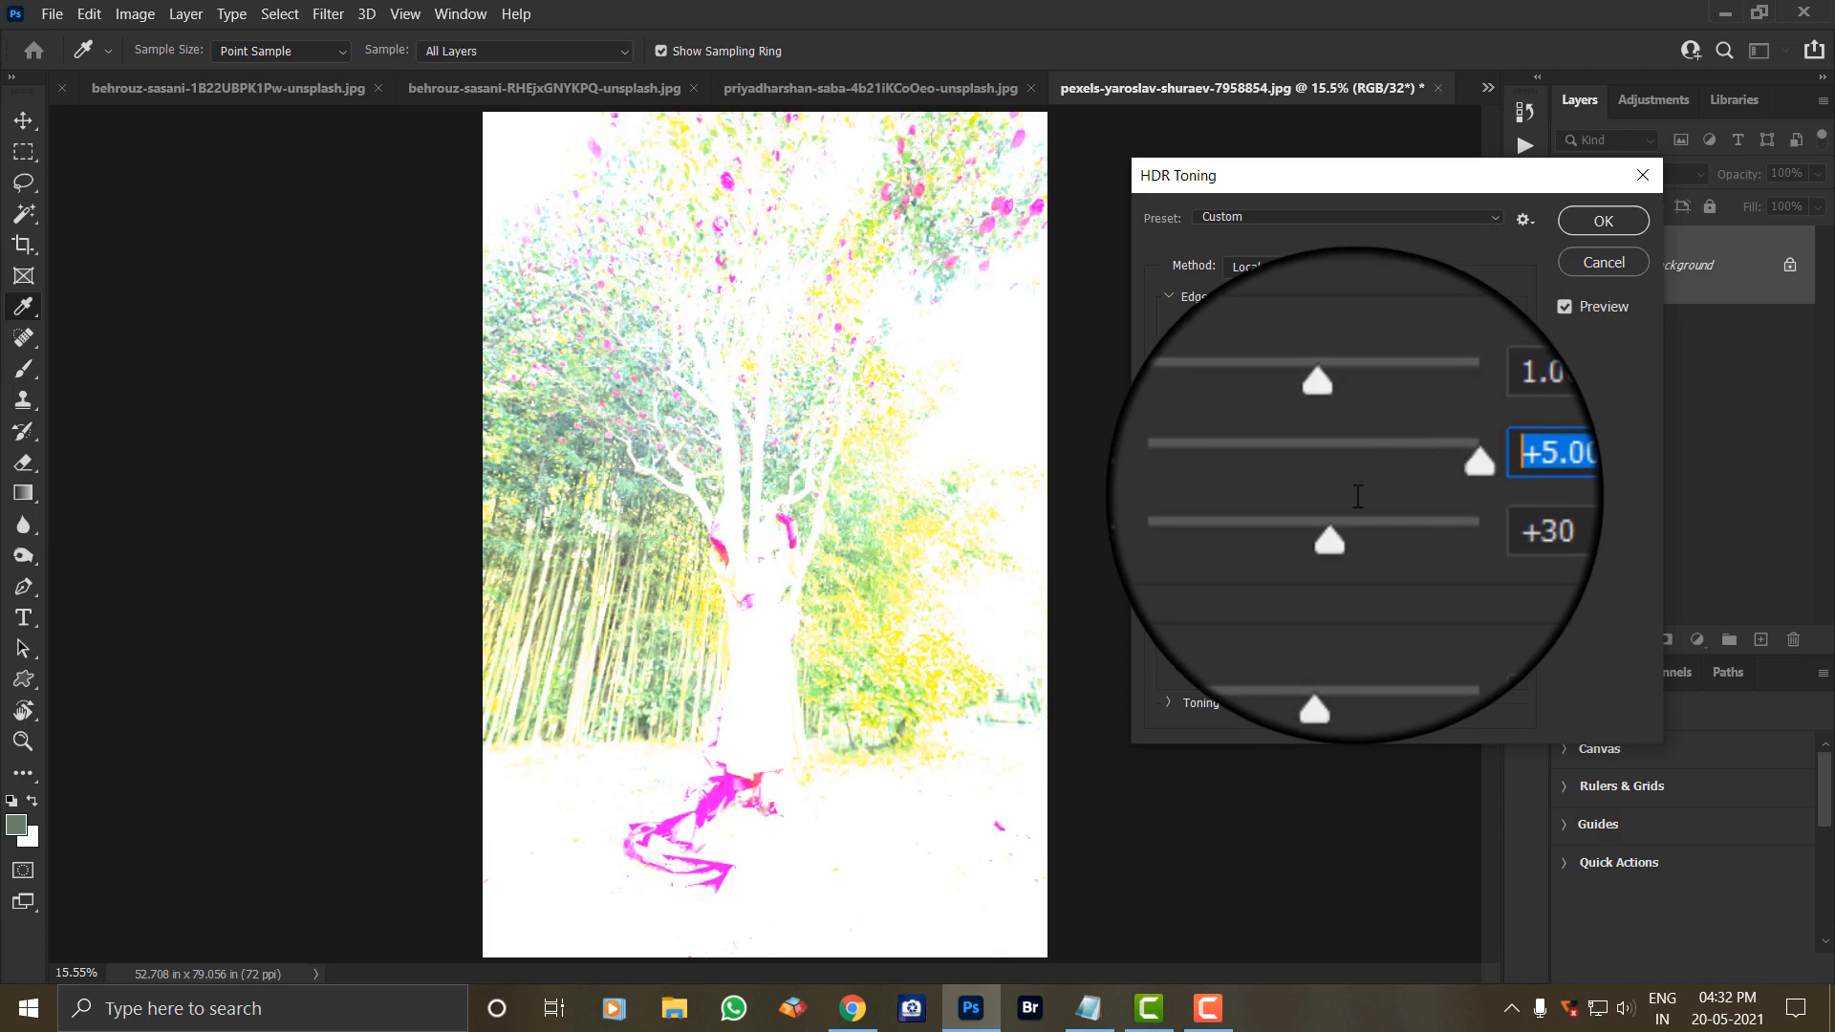
text(0)
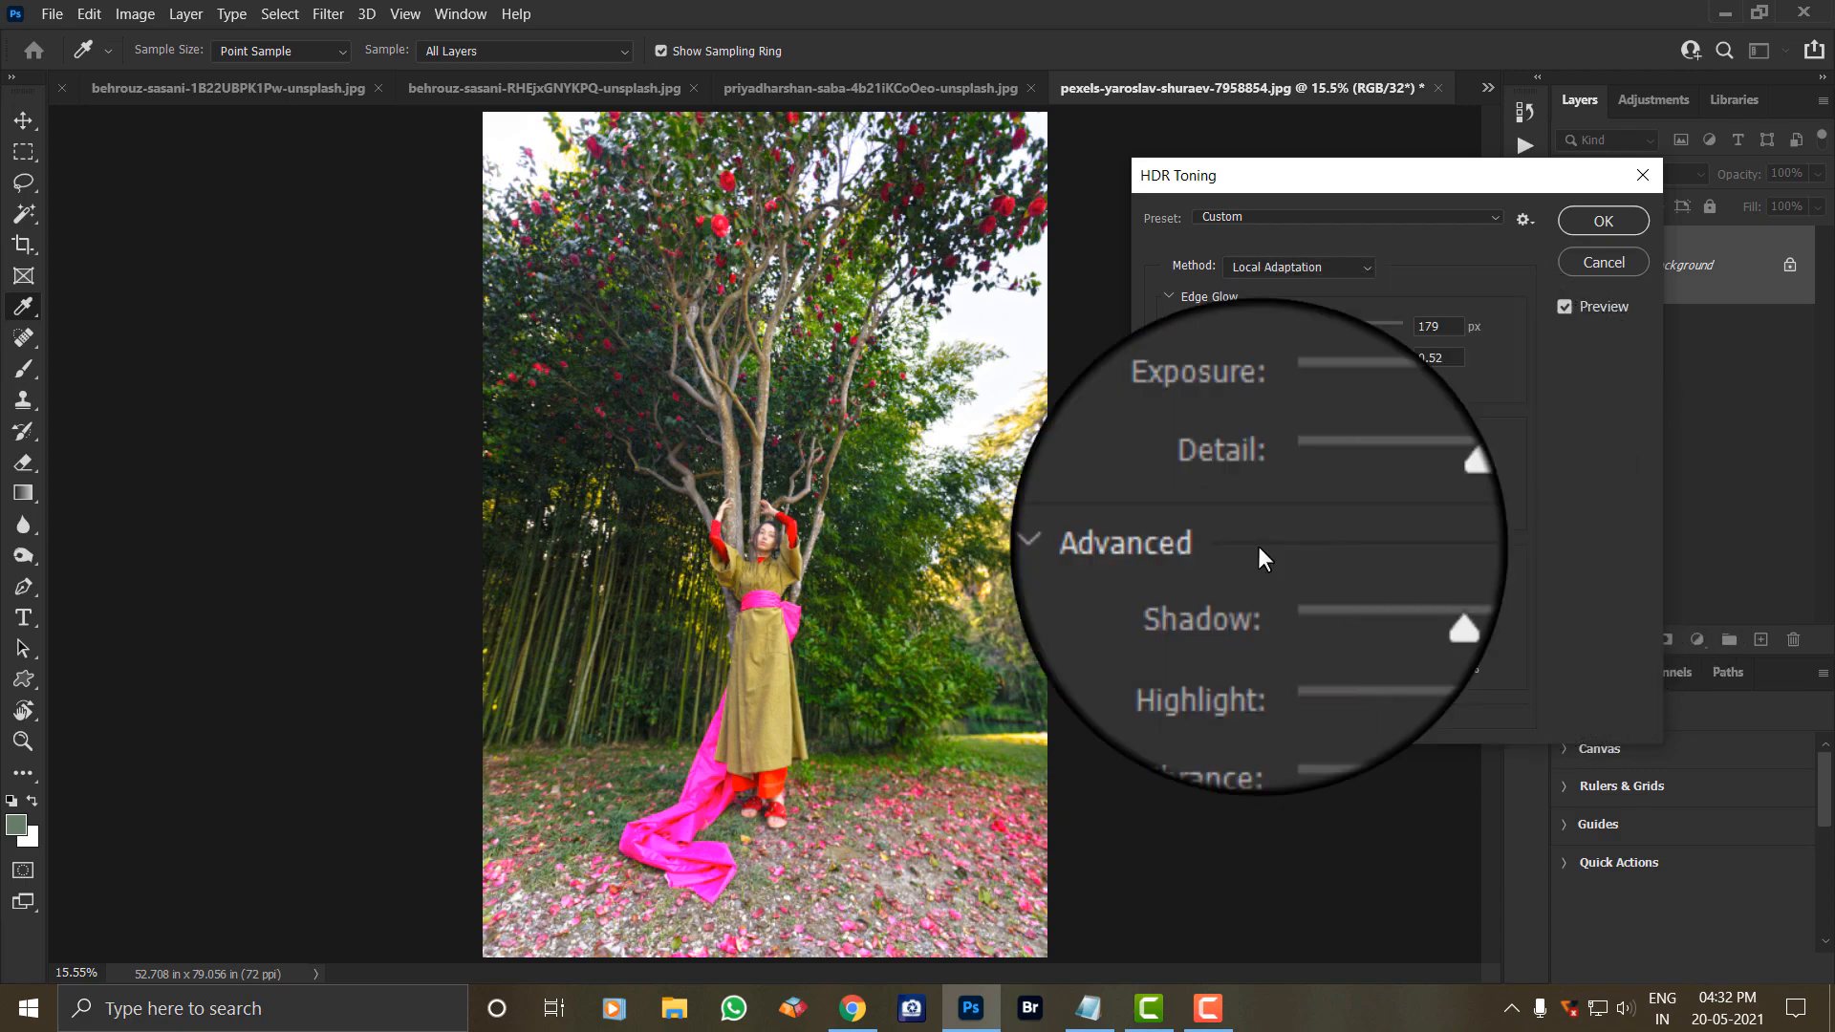
Try Detail values of -41 and +124 on the woman up close and set Detail to 40%.
key(ctrl+plus)
key(ctrl+plus)
key(ctrl+plus)
key(ctrl+plus)
key(ctrl+plus)
key(ctrl+plus)
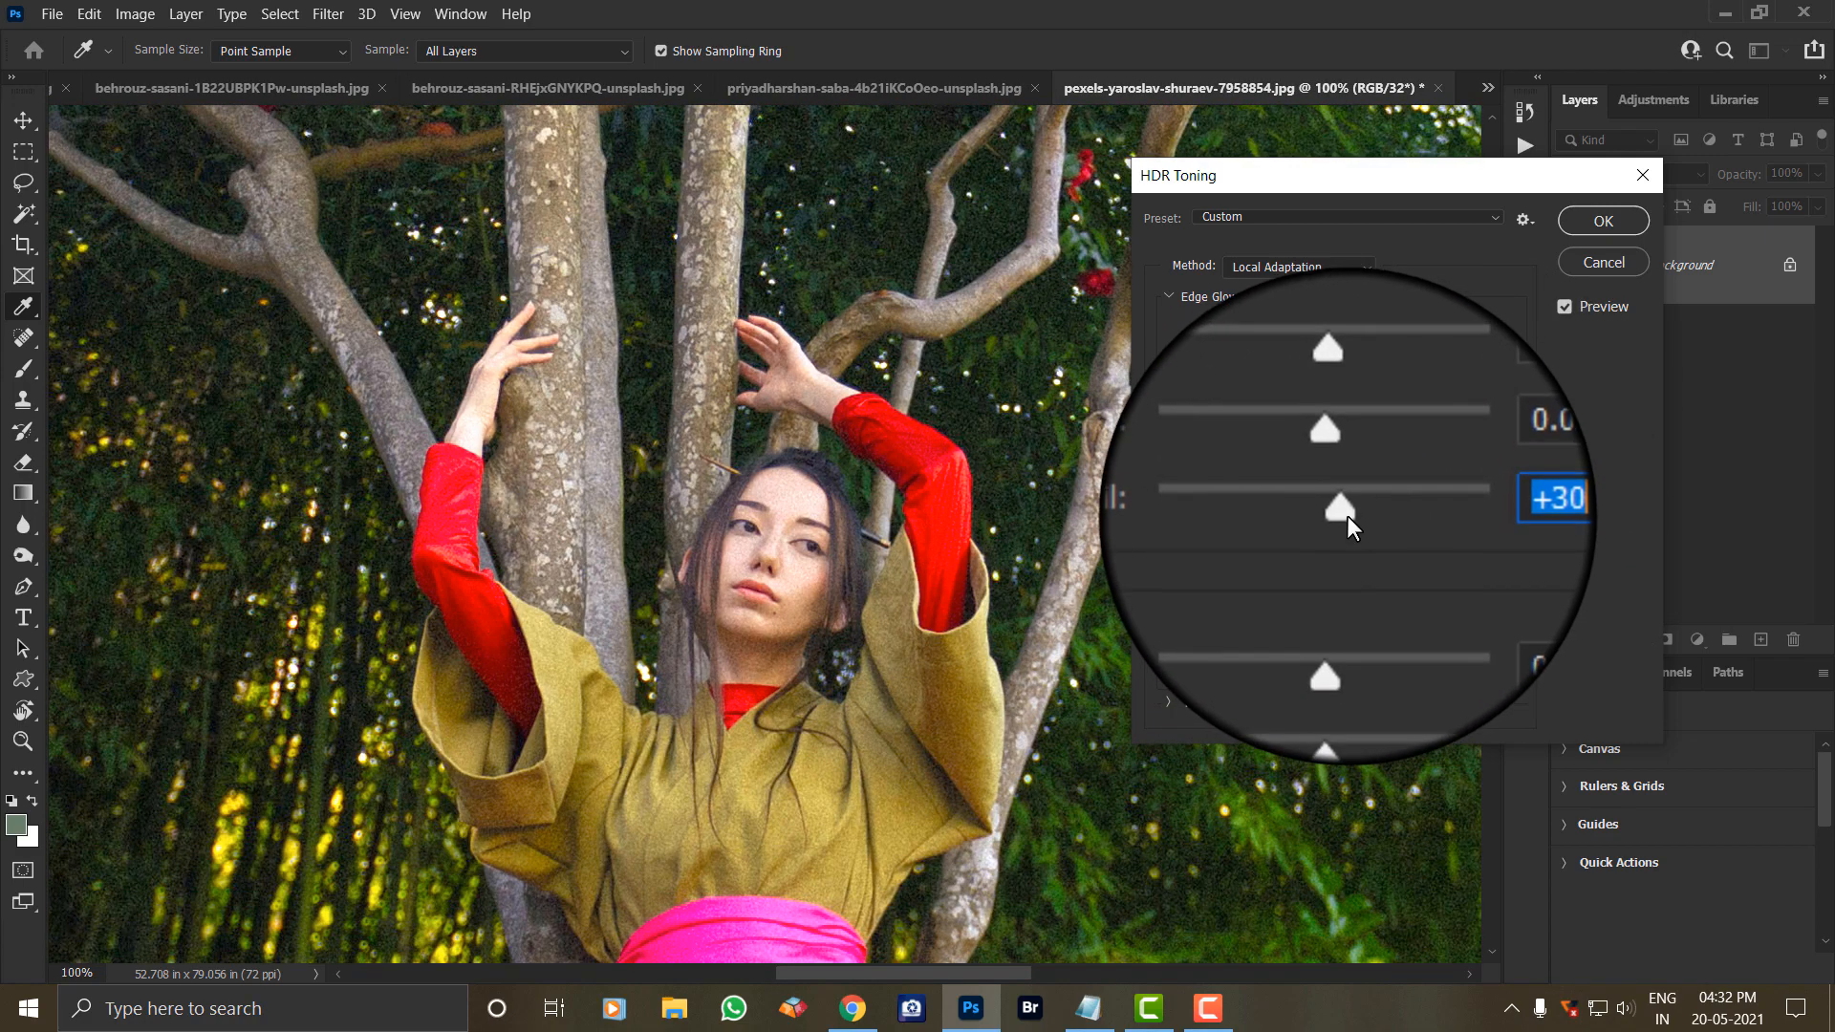
drag(1310, 518, 1312, 516)
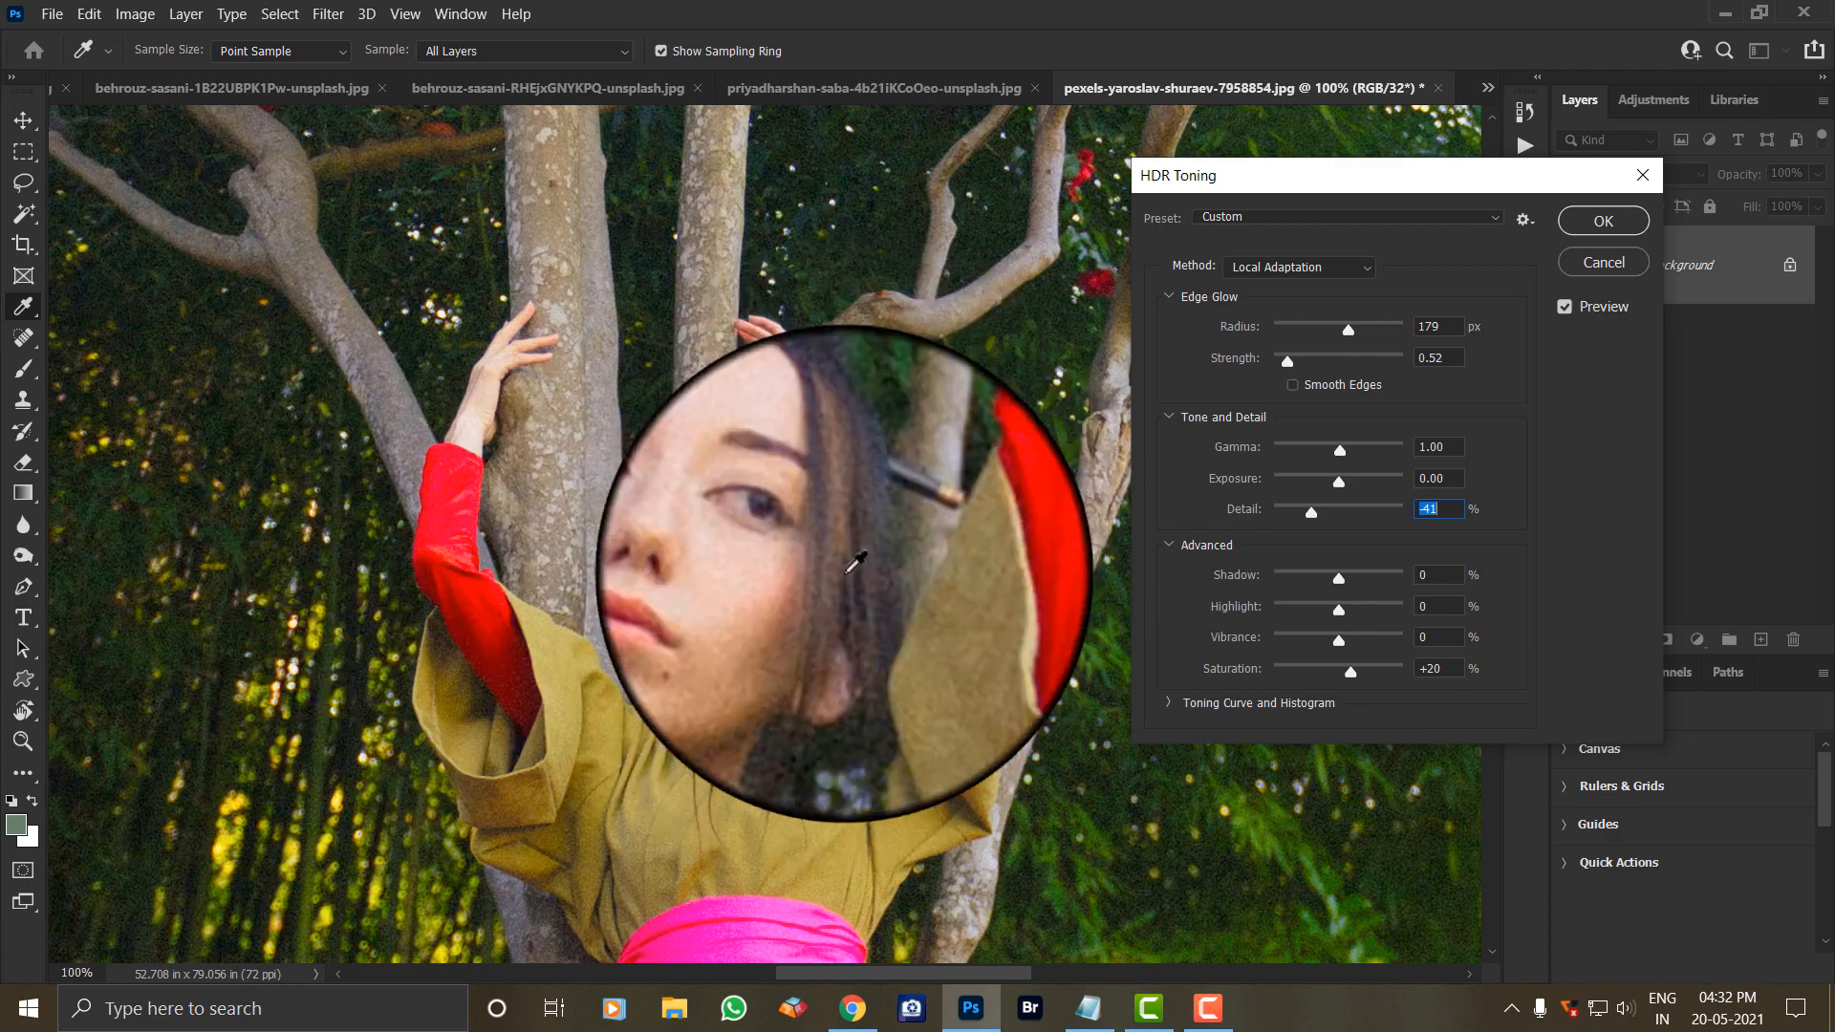
click(1378, 512)
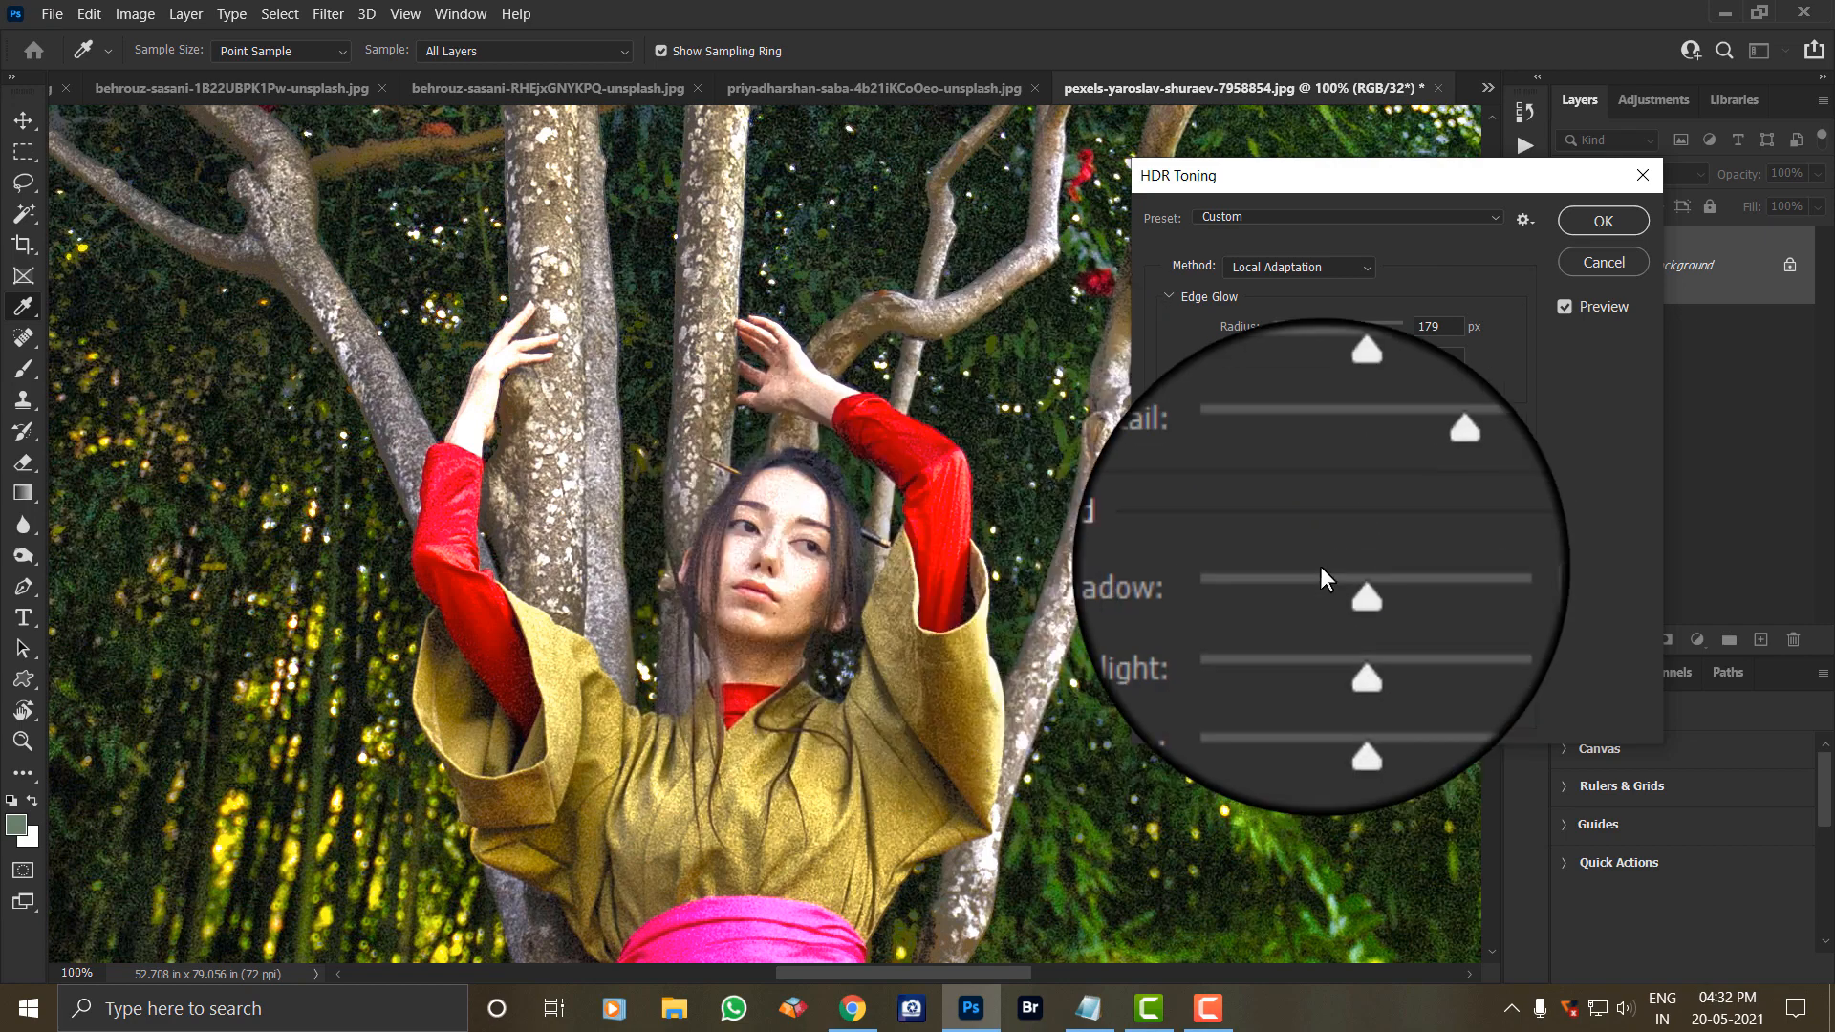
click(1365, 514)
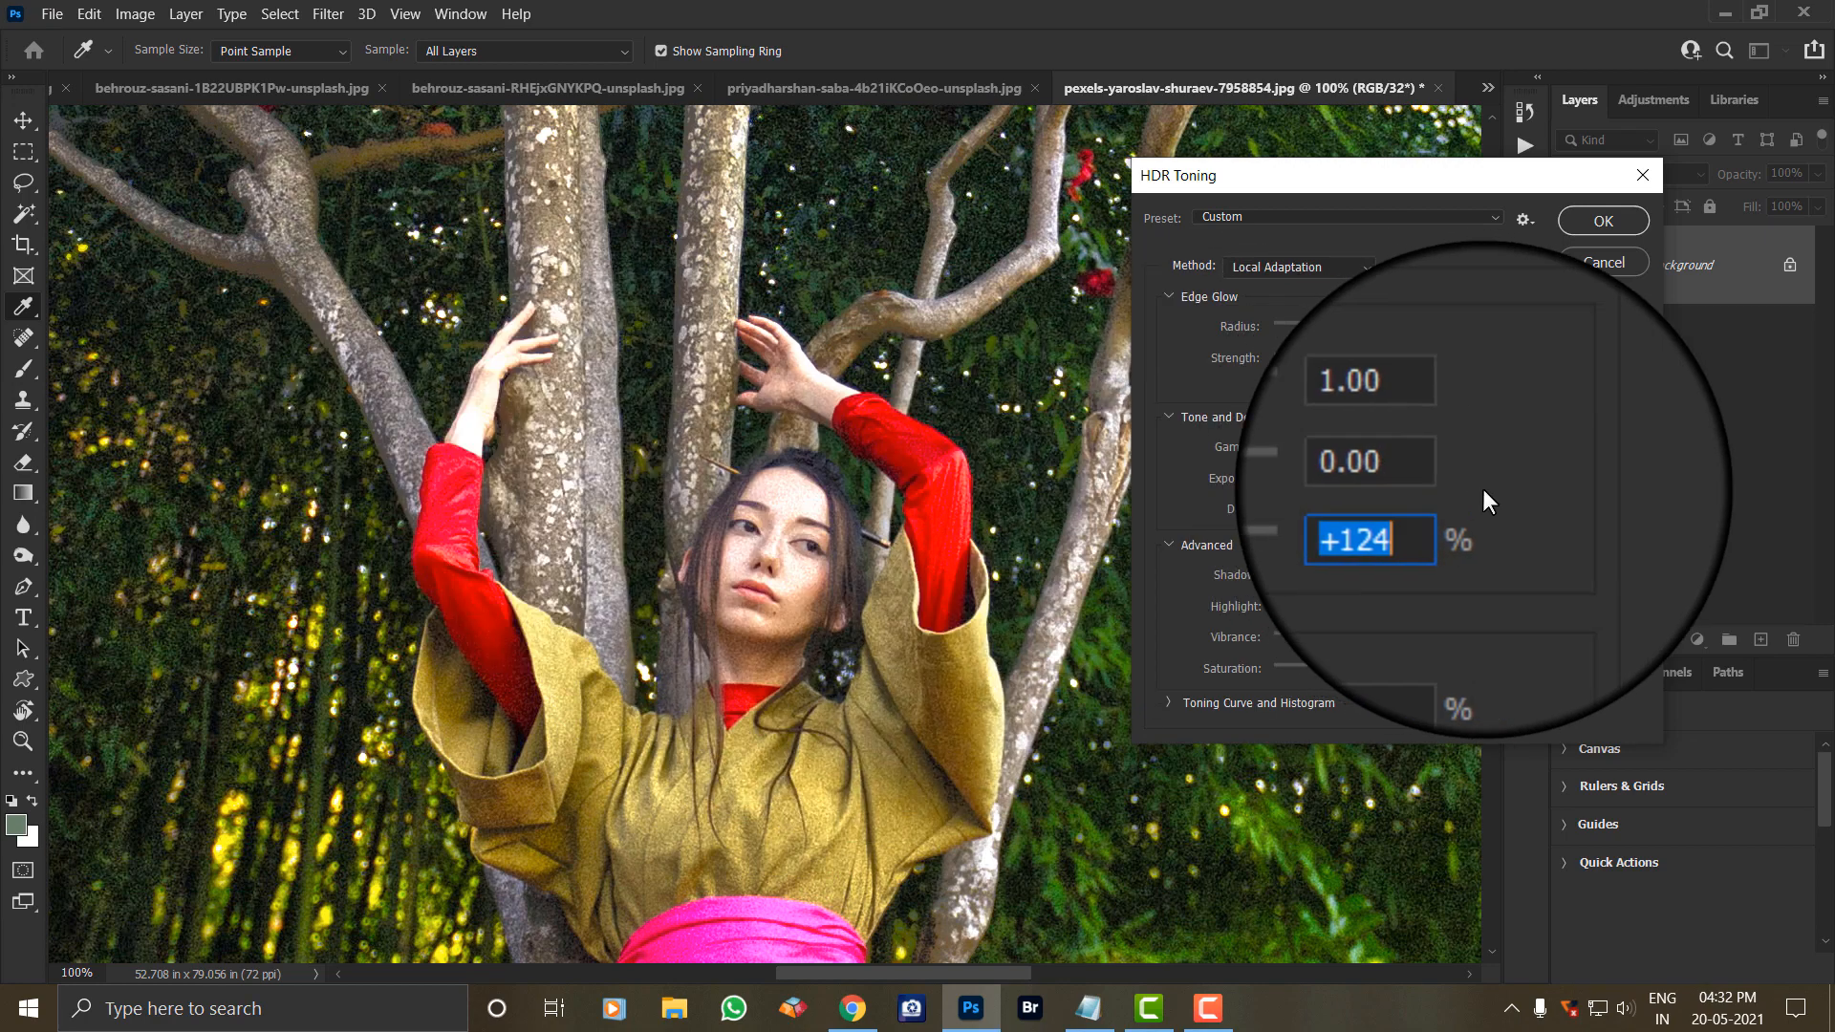
text(4)
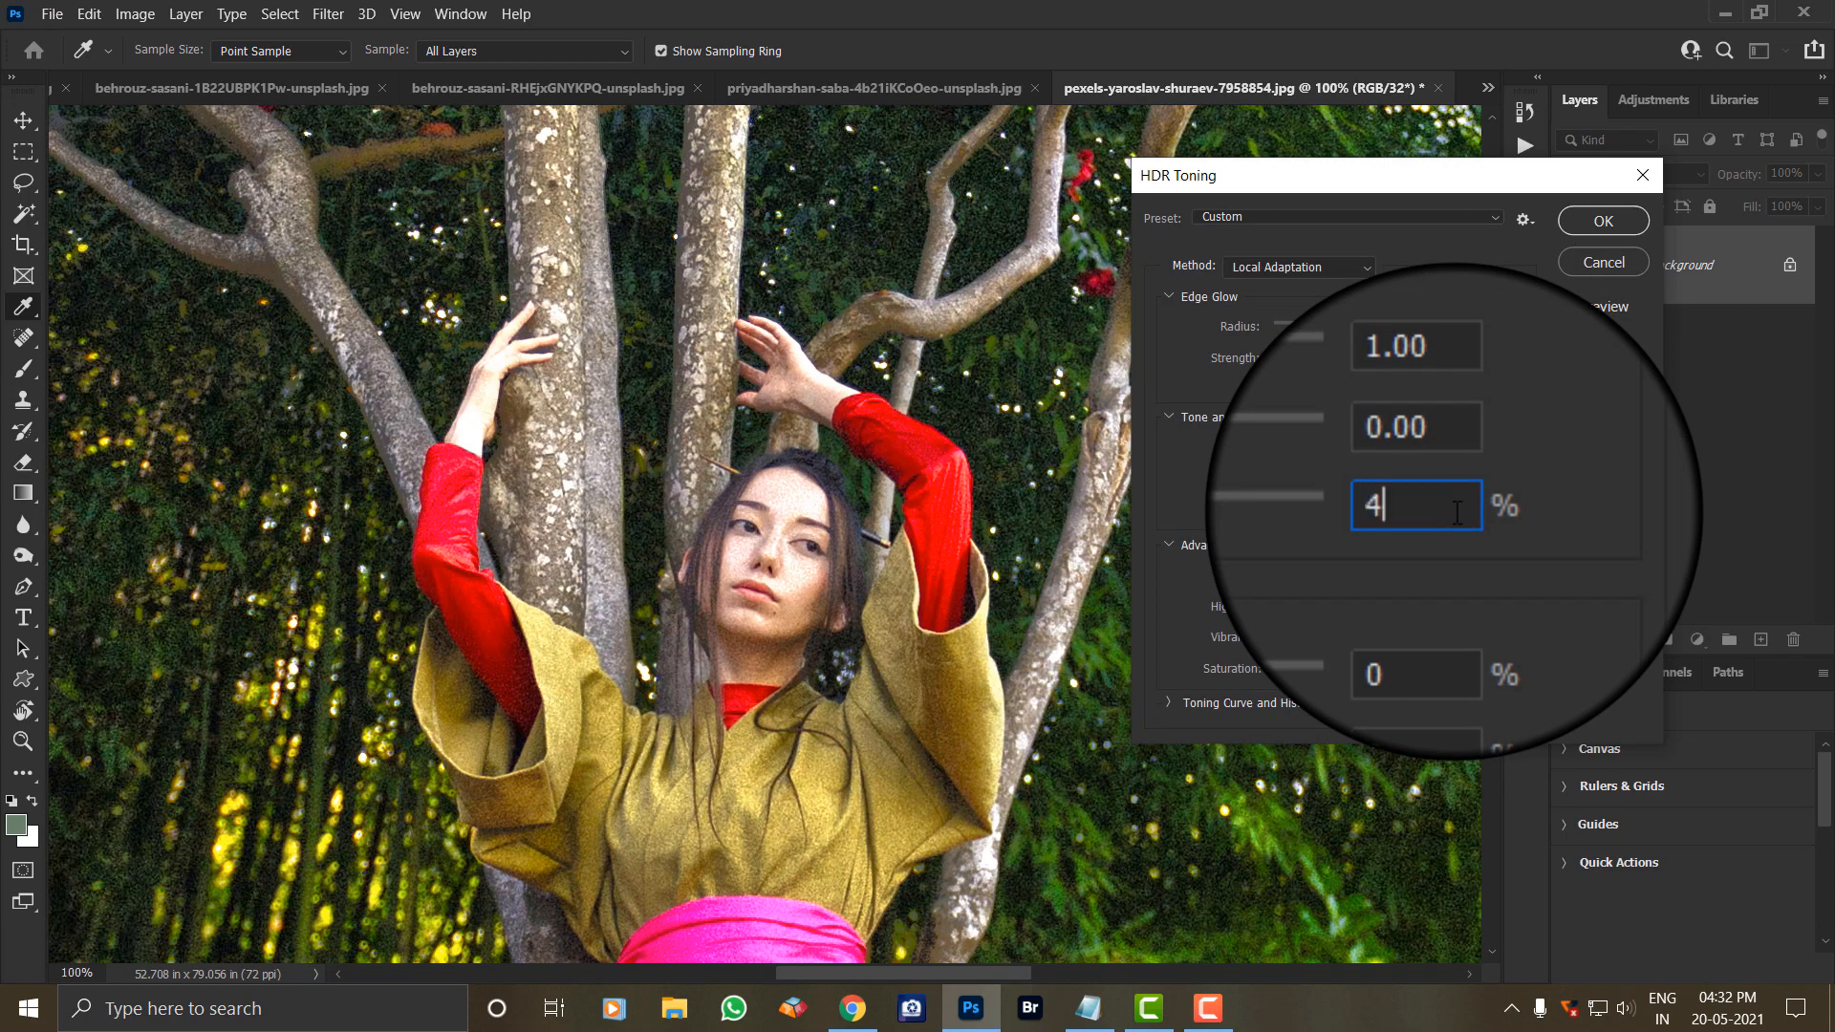
text(0)
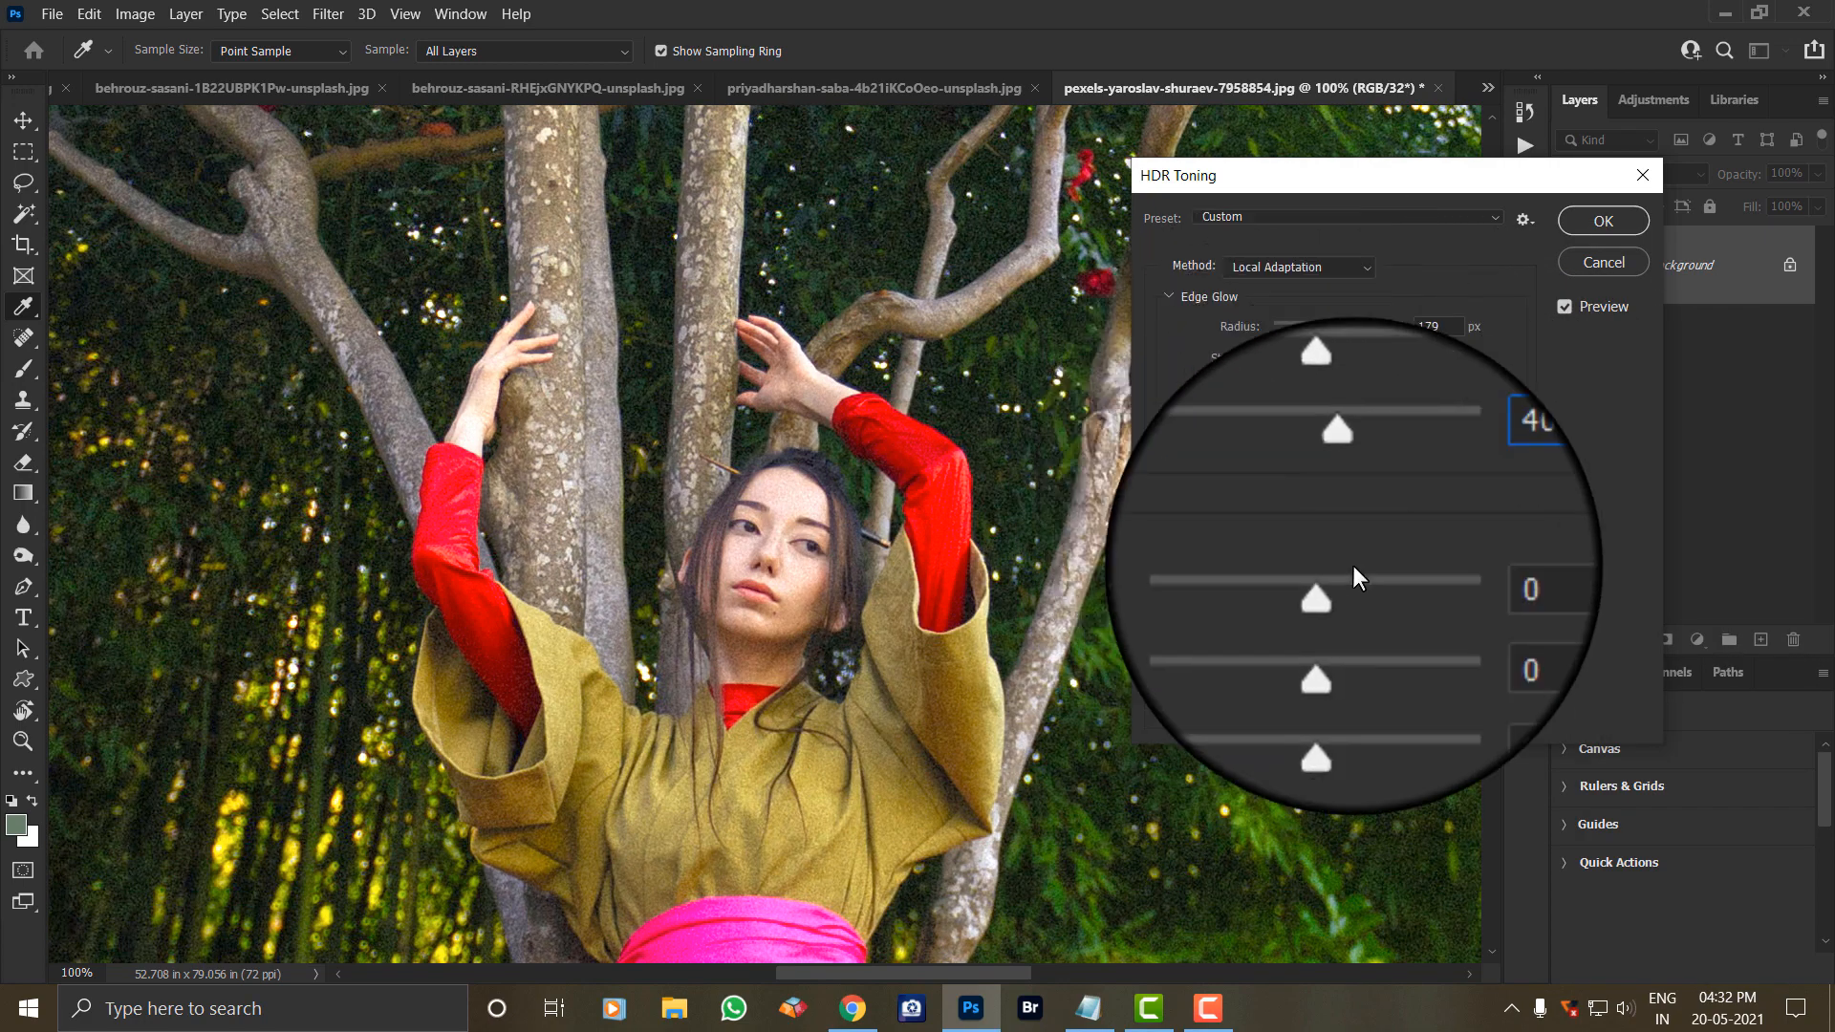
Try a Shadow of -54 and a Highlight of -39 on the photo, setting each back to 0.
key(ctrl+0)
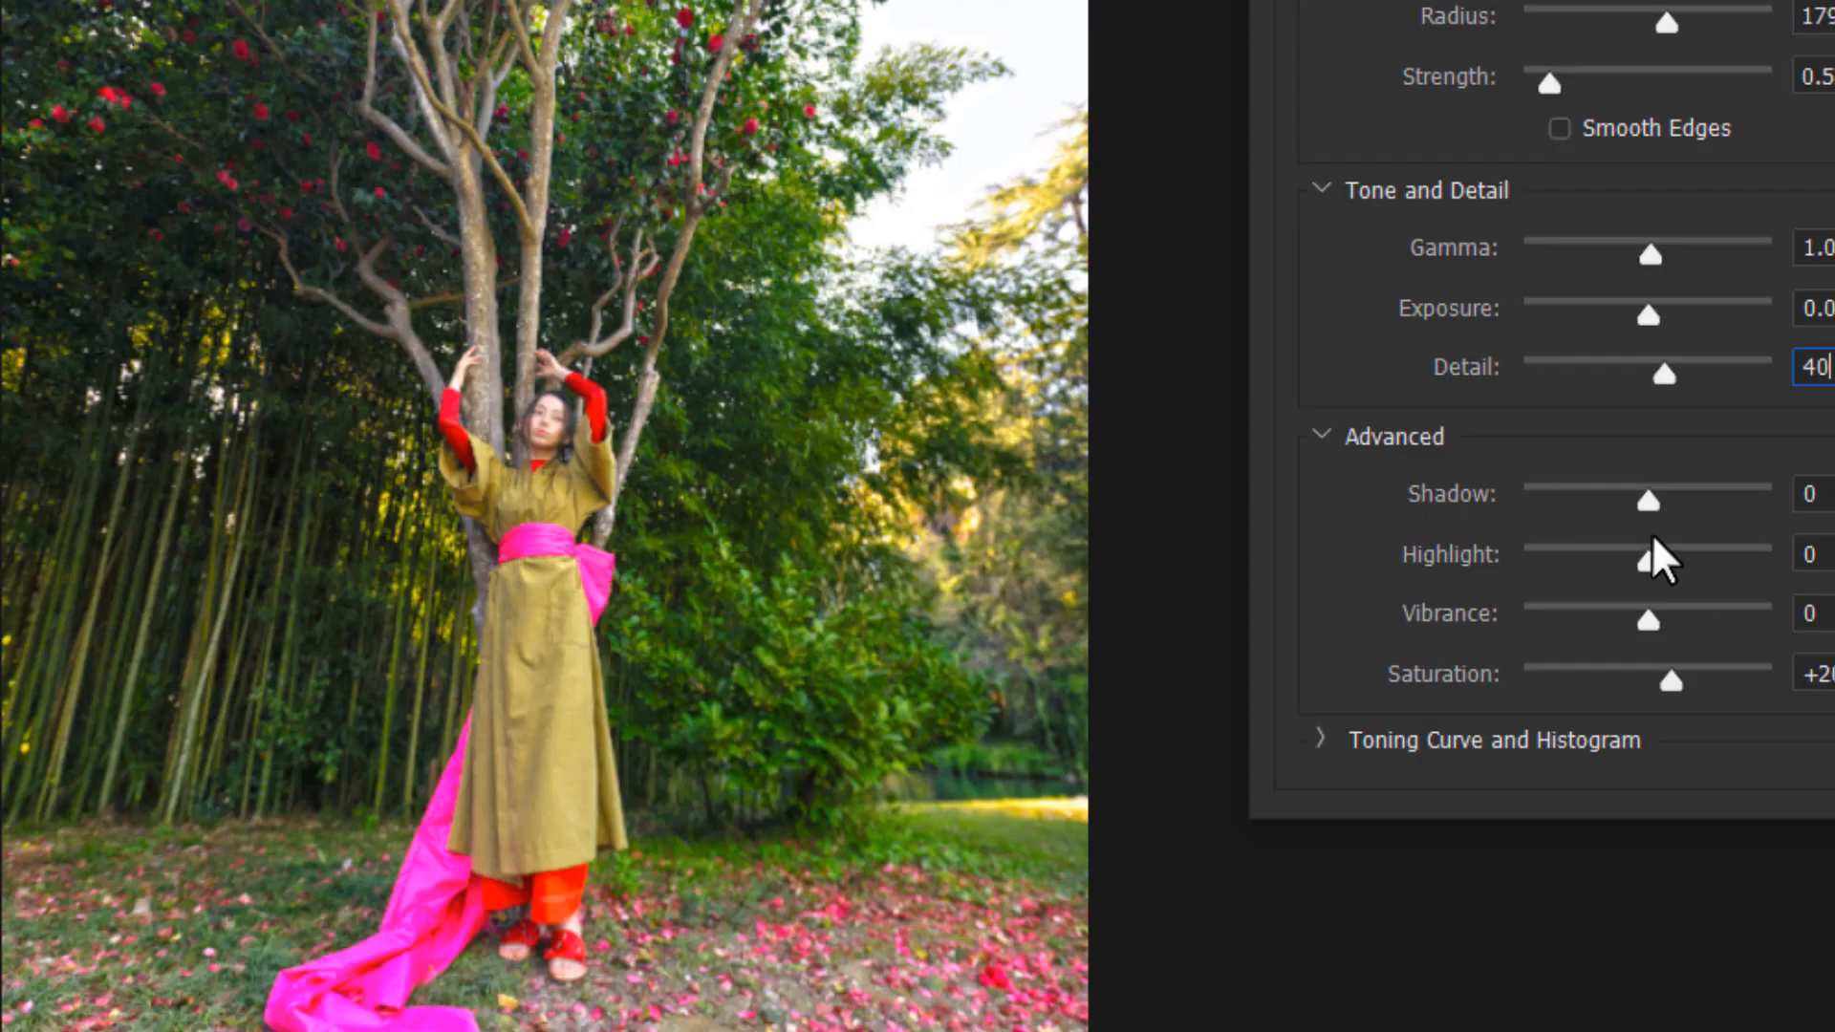
drag(1645, 501, 1651, 505)
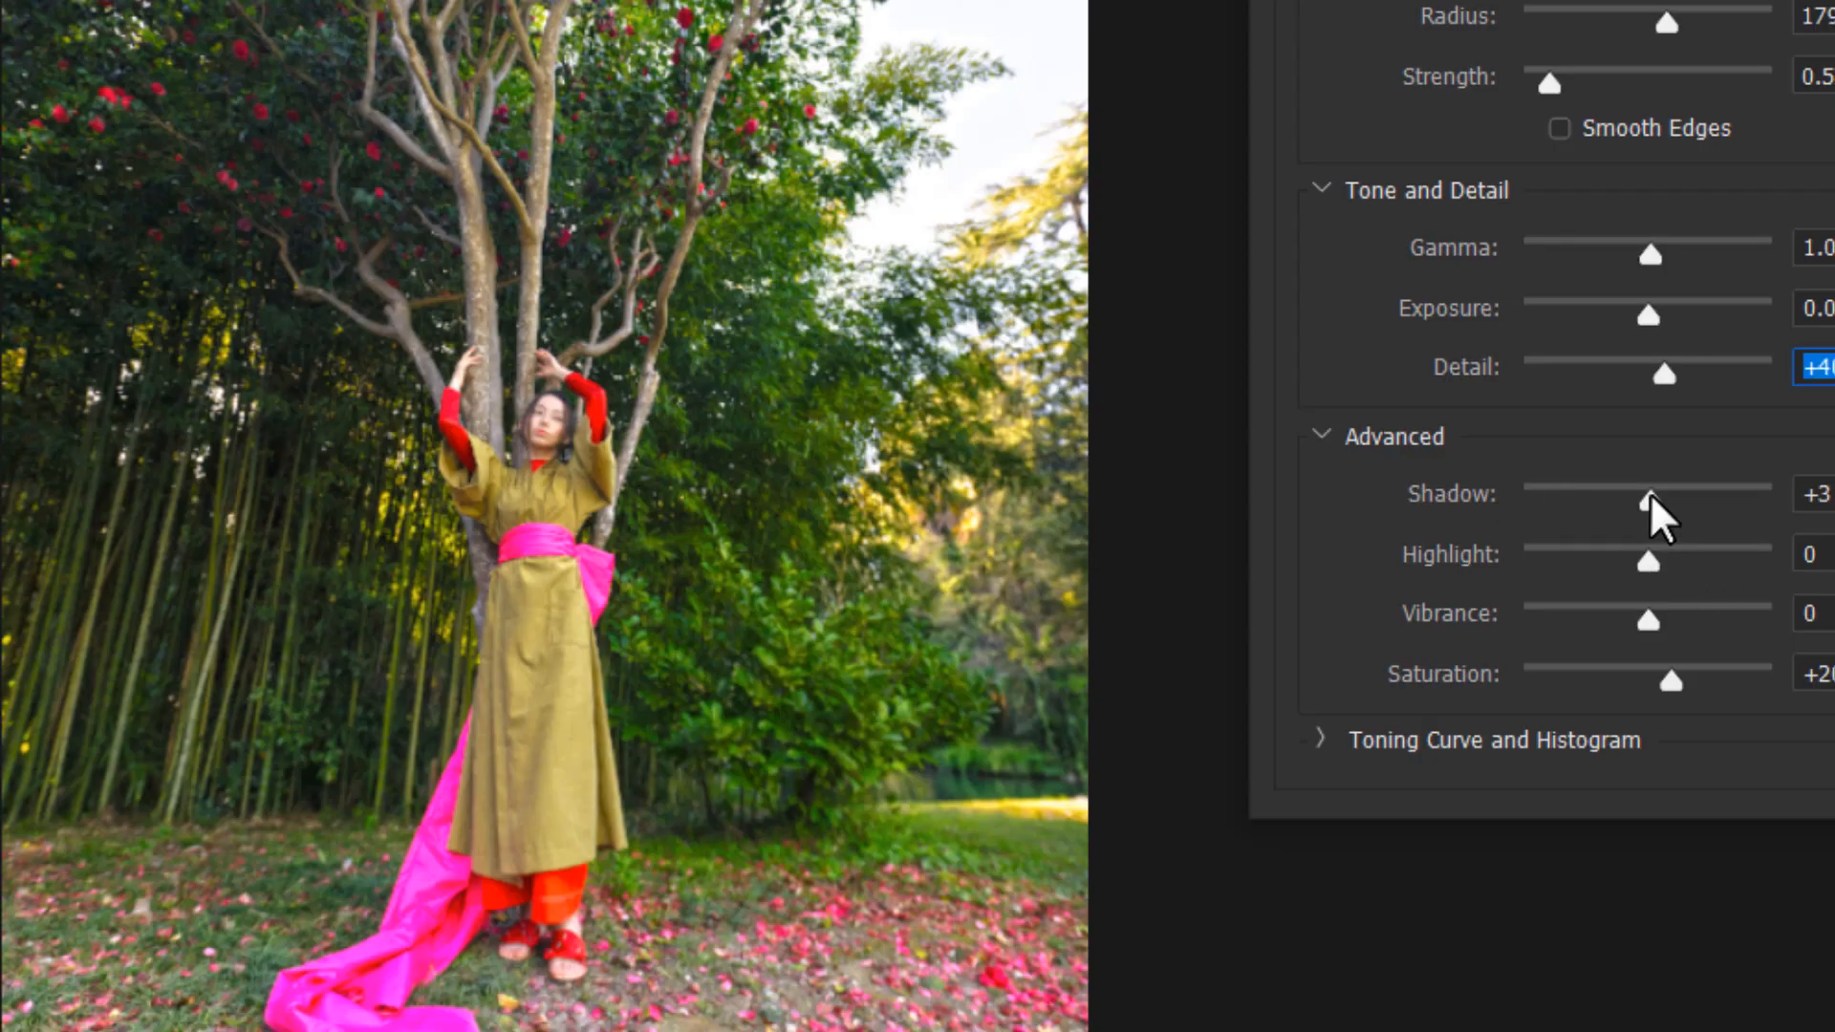
click(1722, 494)
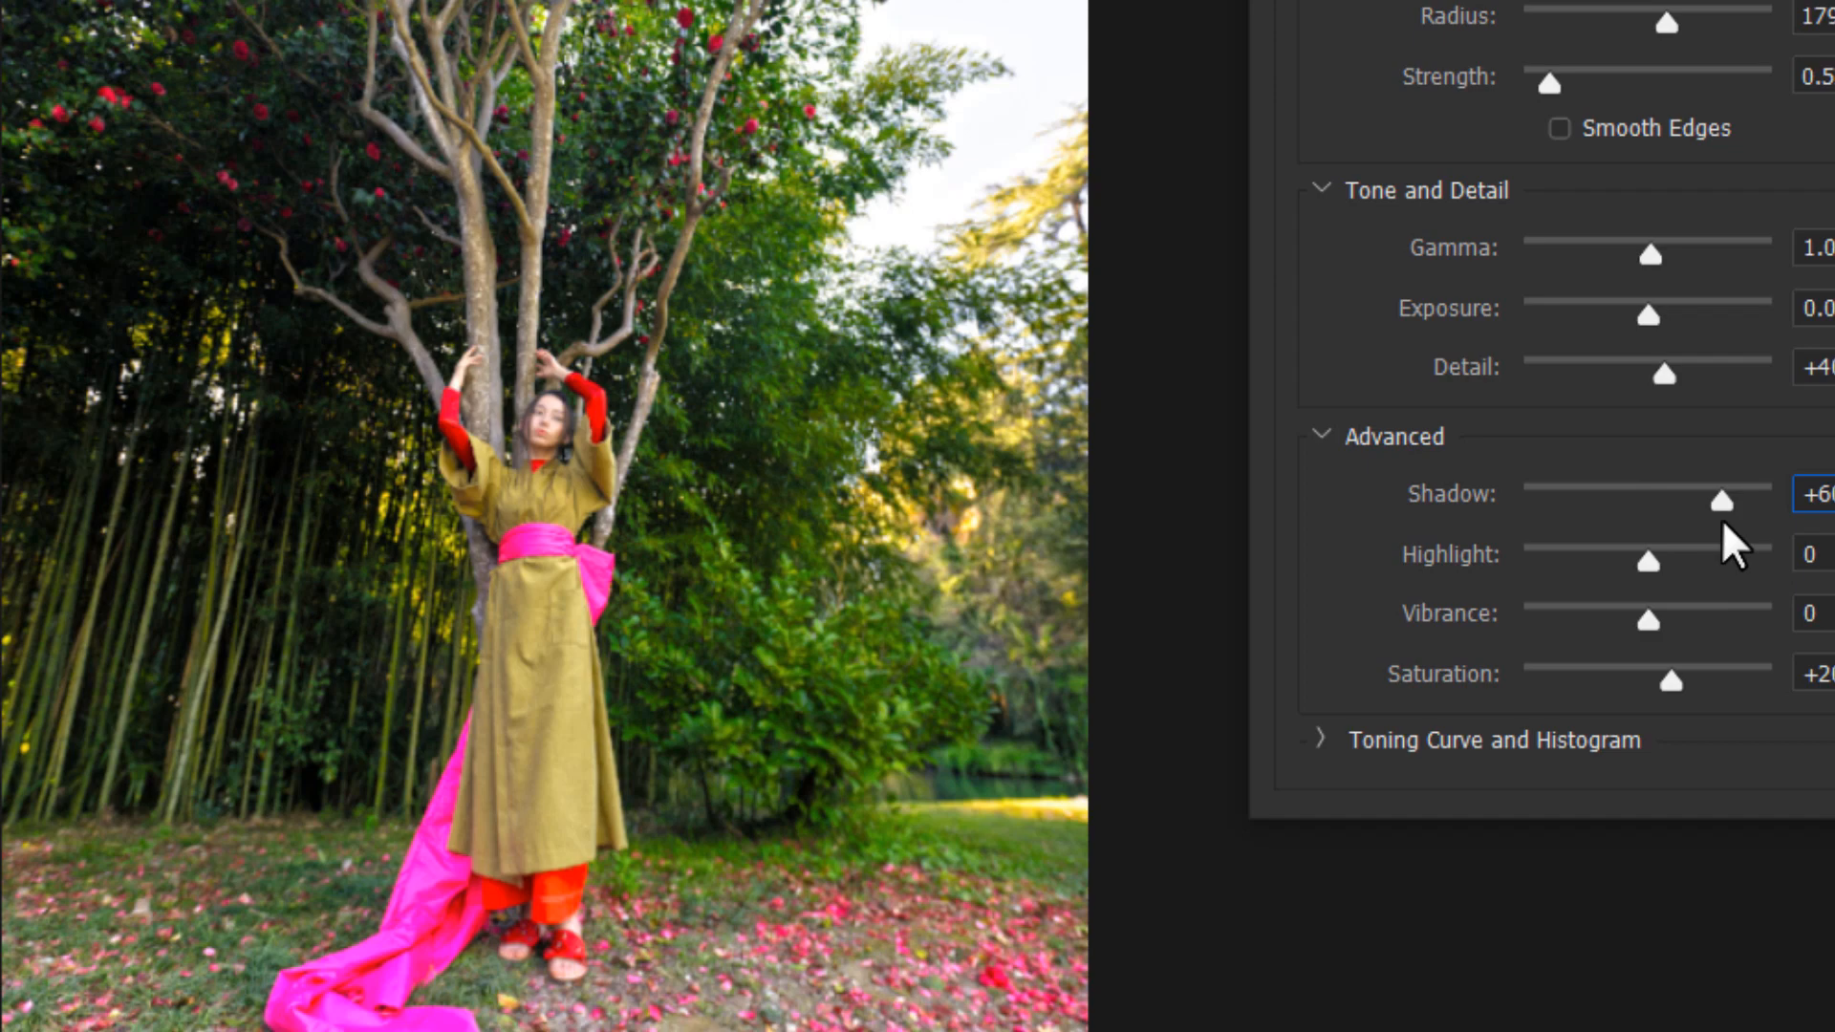
drag(1725, 526, 1579, 514)
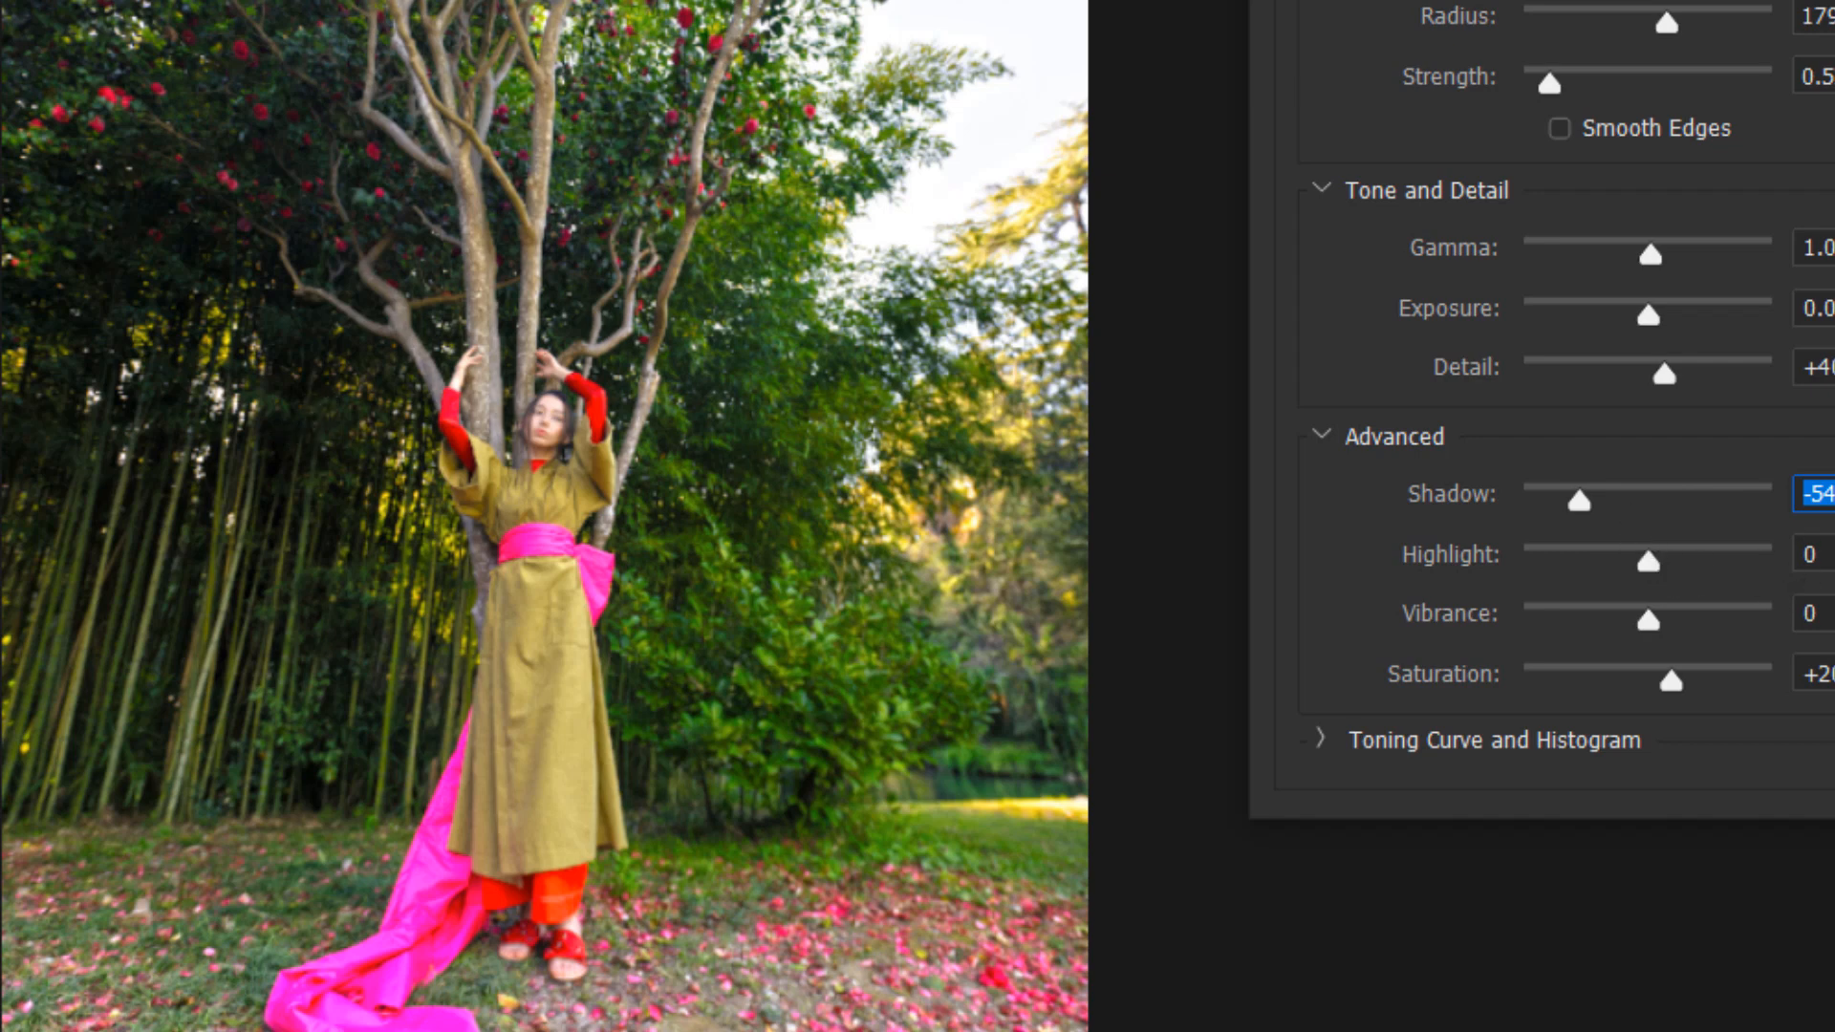
text(0)
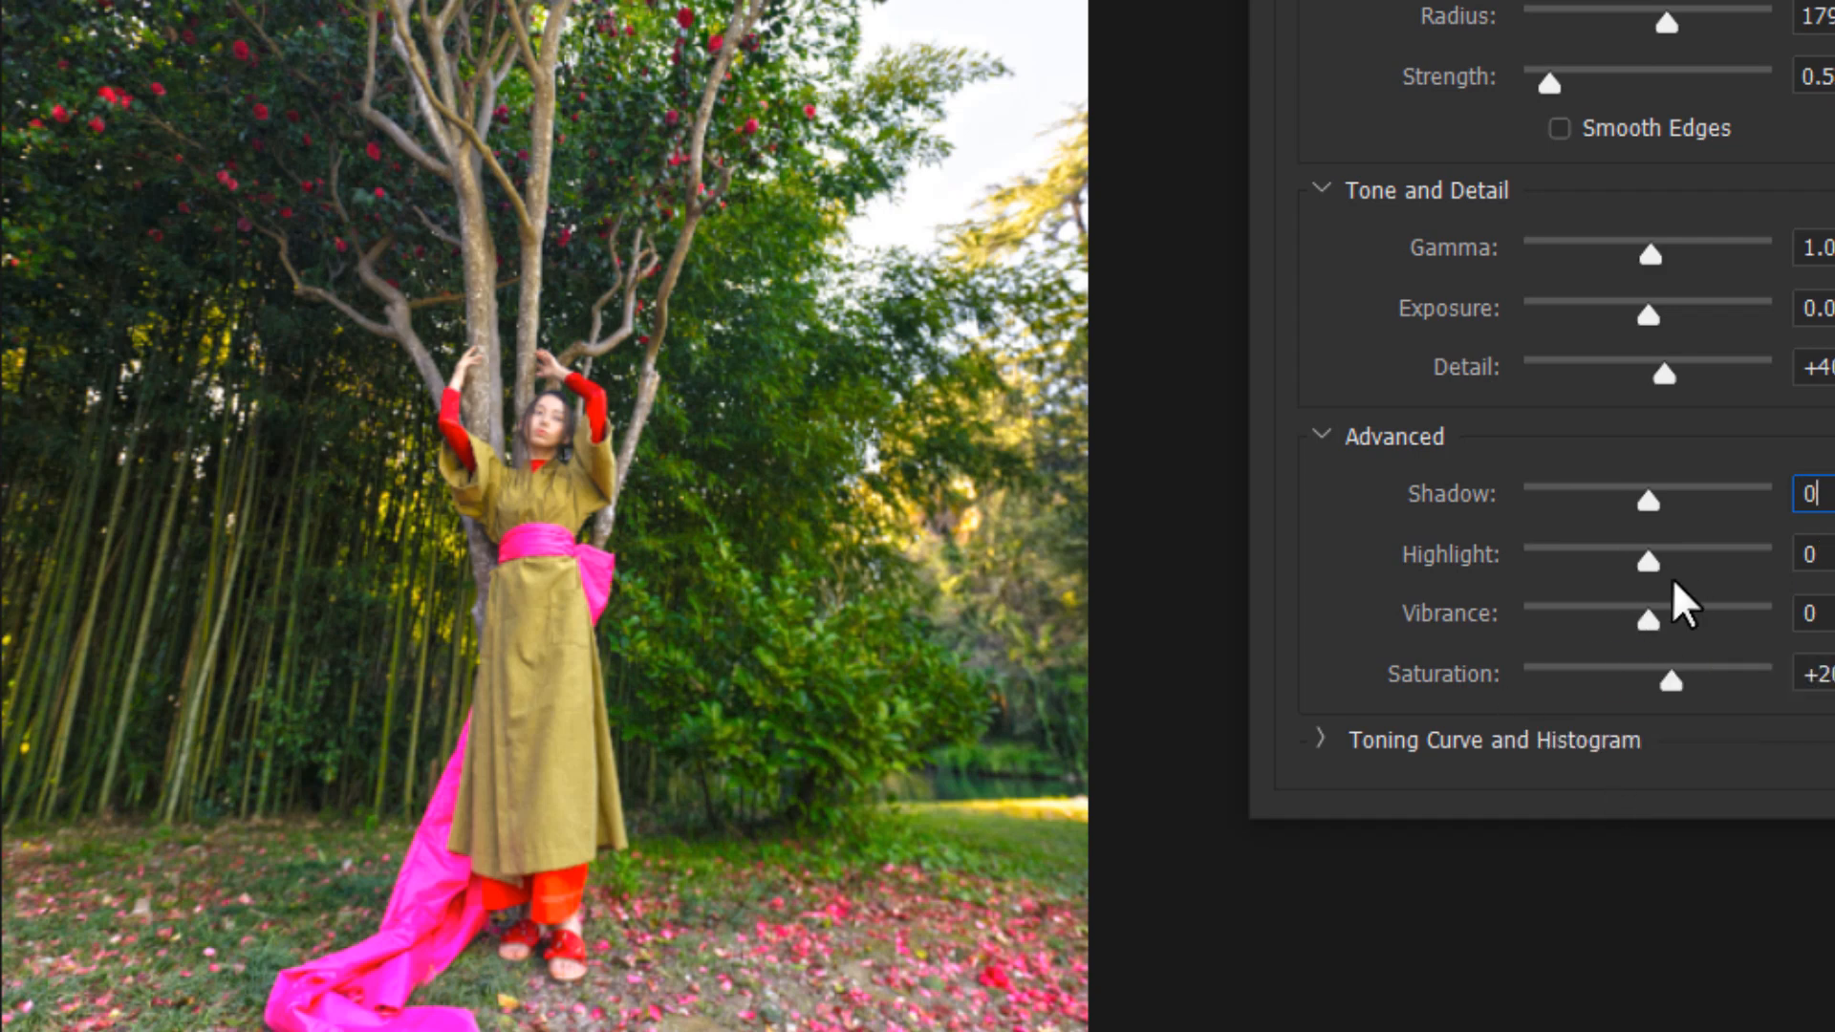
drag(1624, 559, 1595, 565)
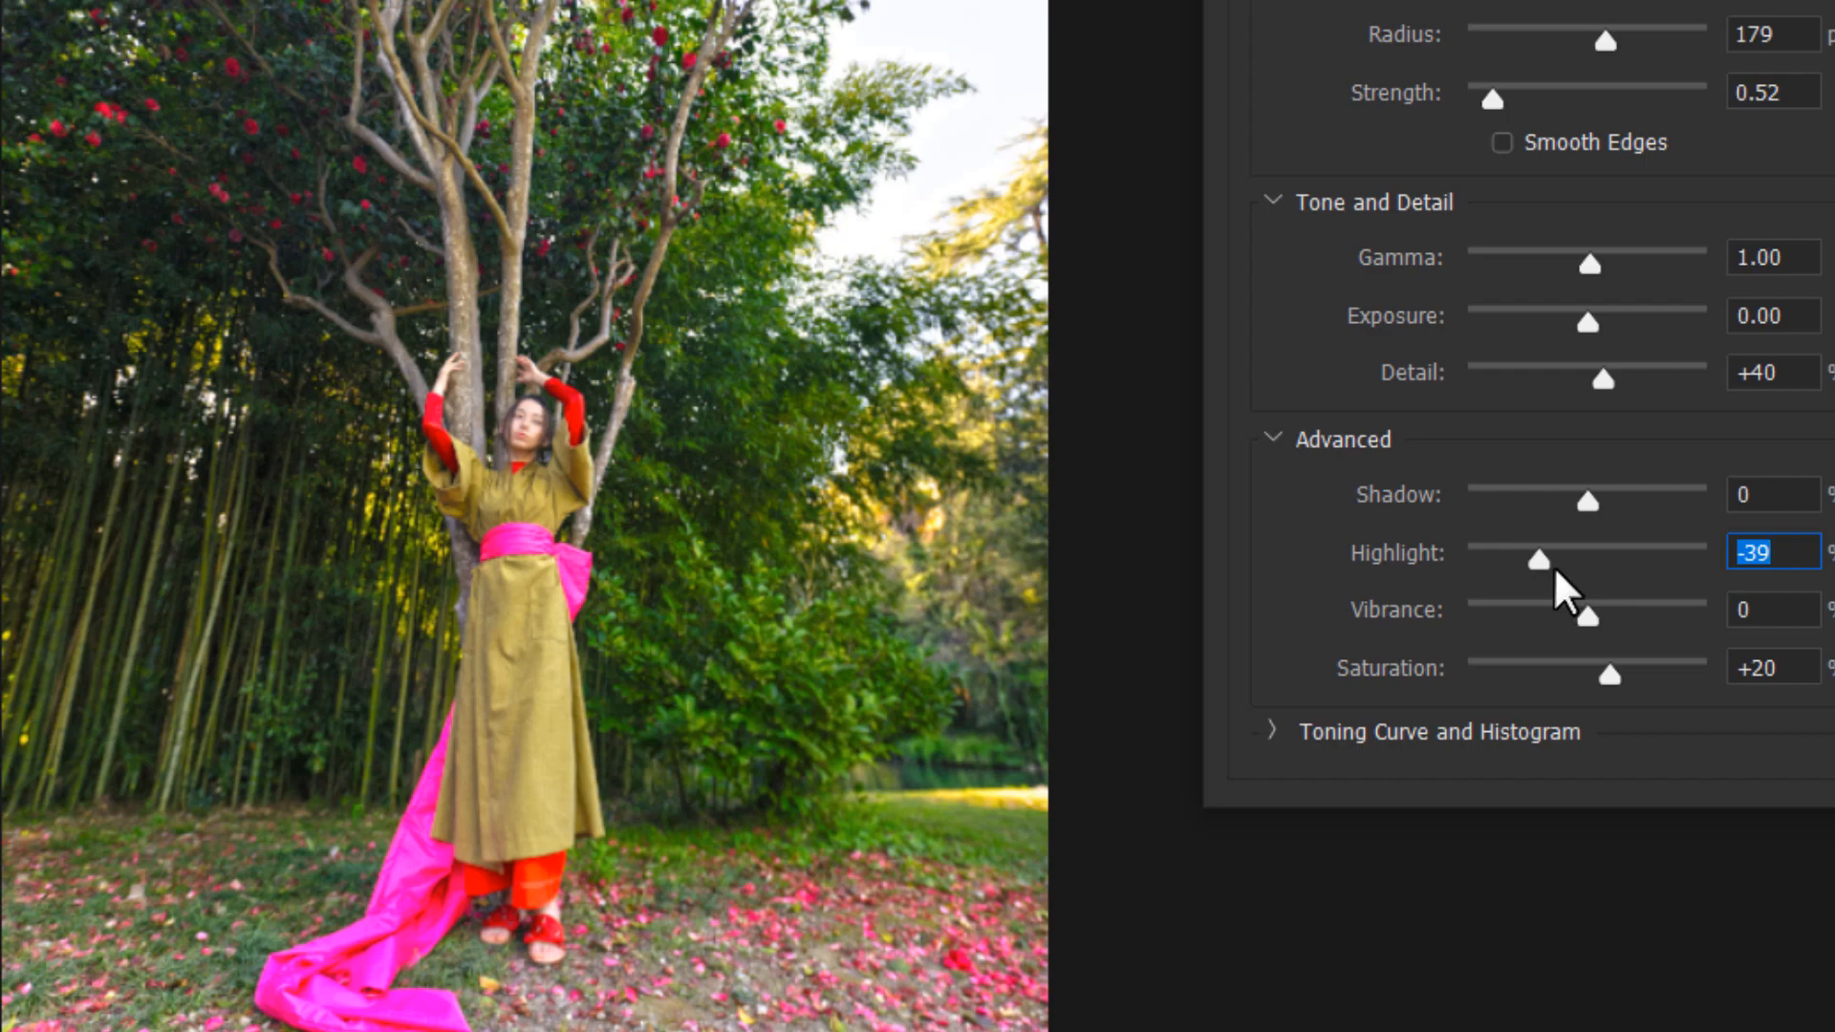
text(0)
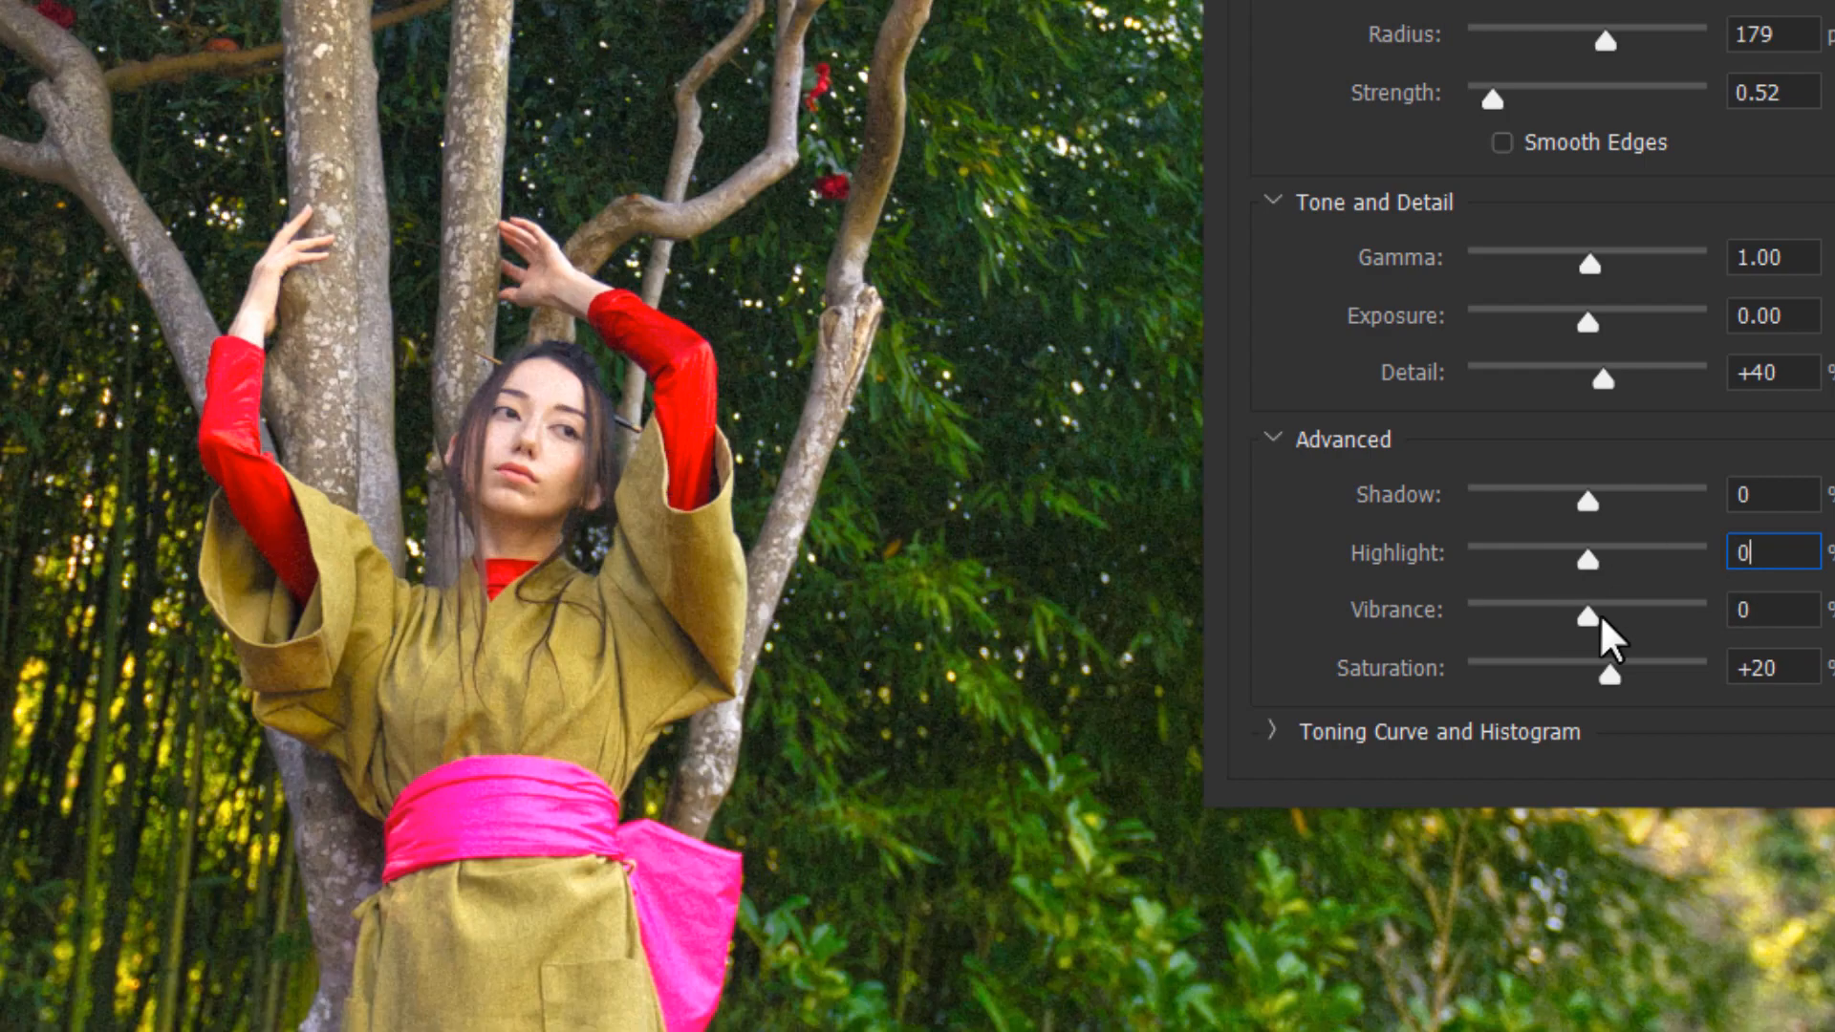
Try Vibrance values of +34 and +43 on the woman and set Vibrance to 25%.
drag(1602, 618, 1626, 618)
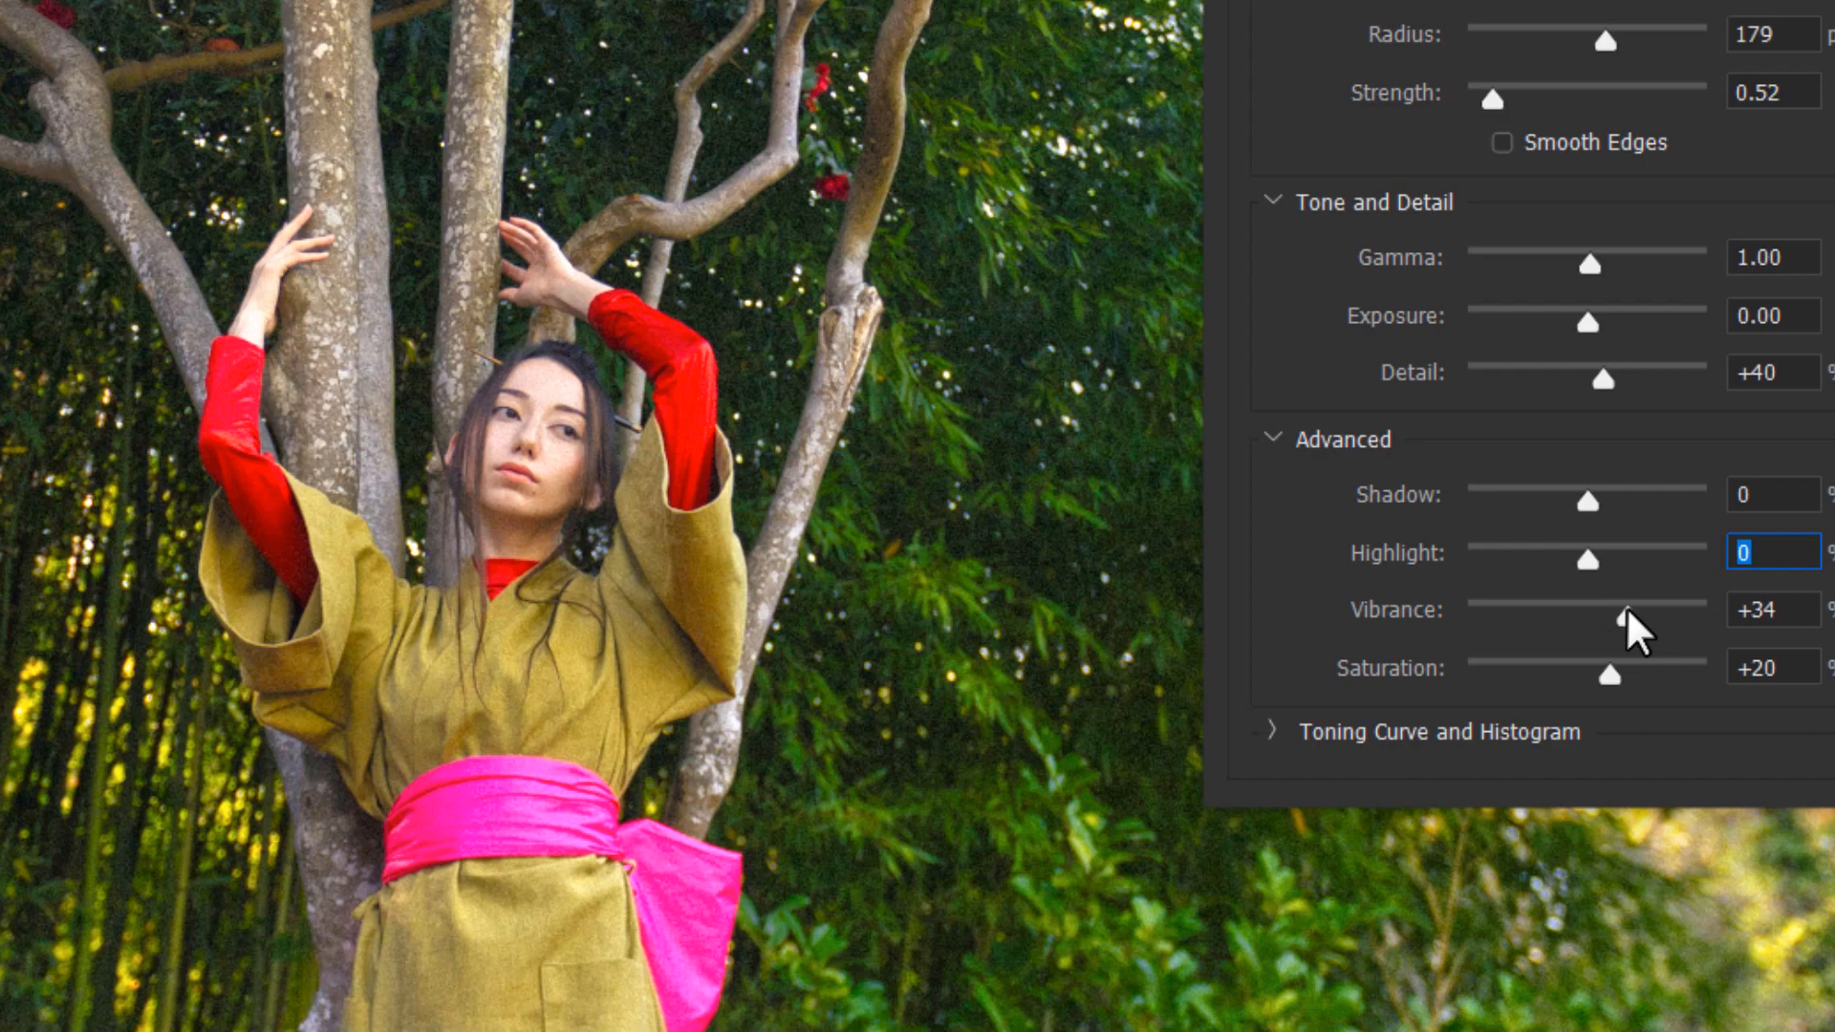
drag(1628, 621, 1640, 620)
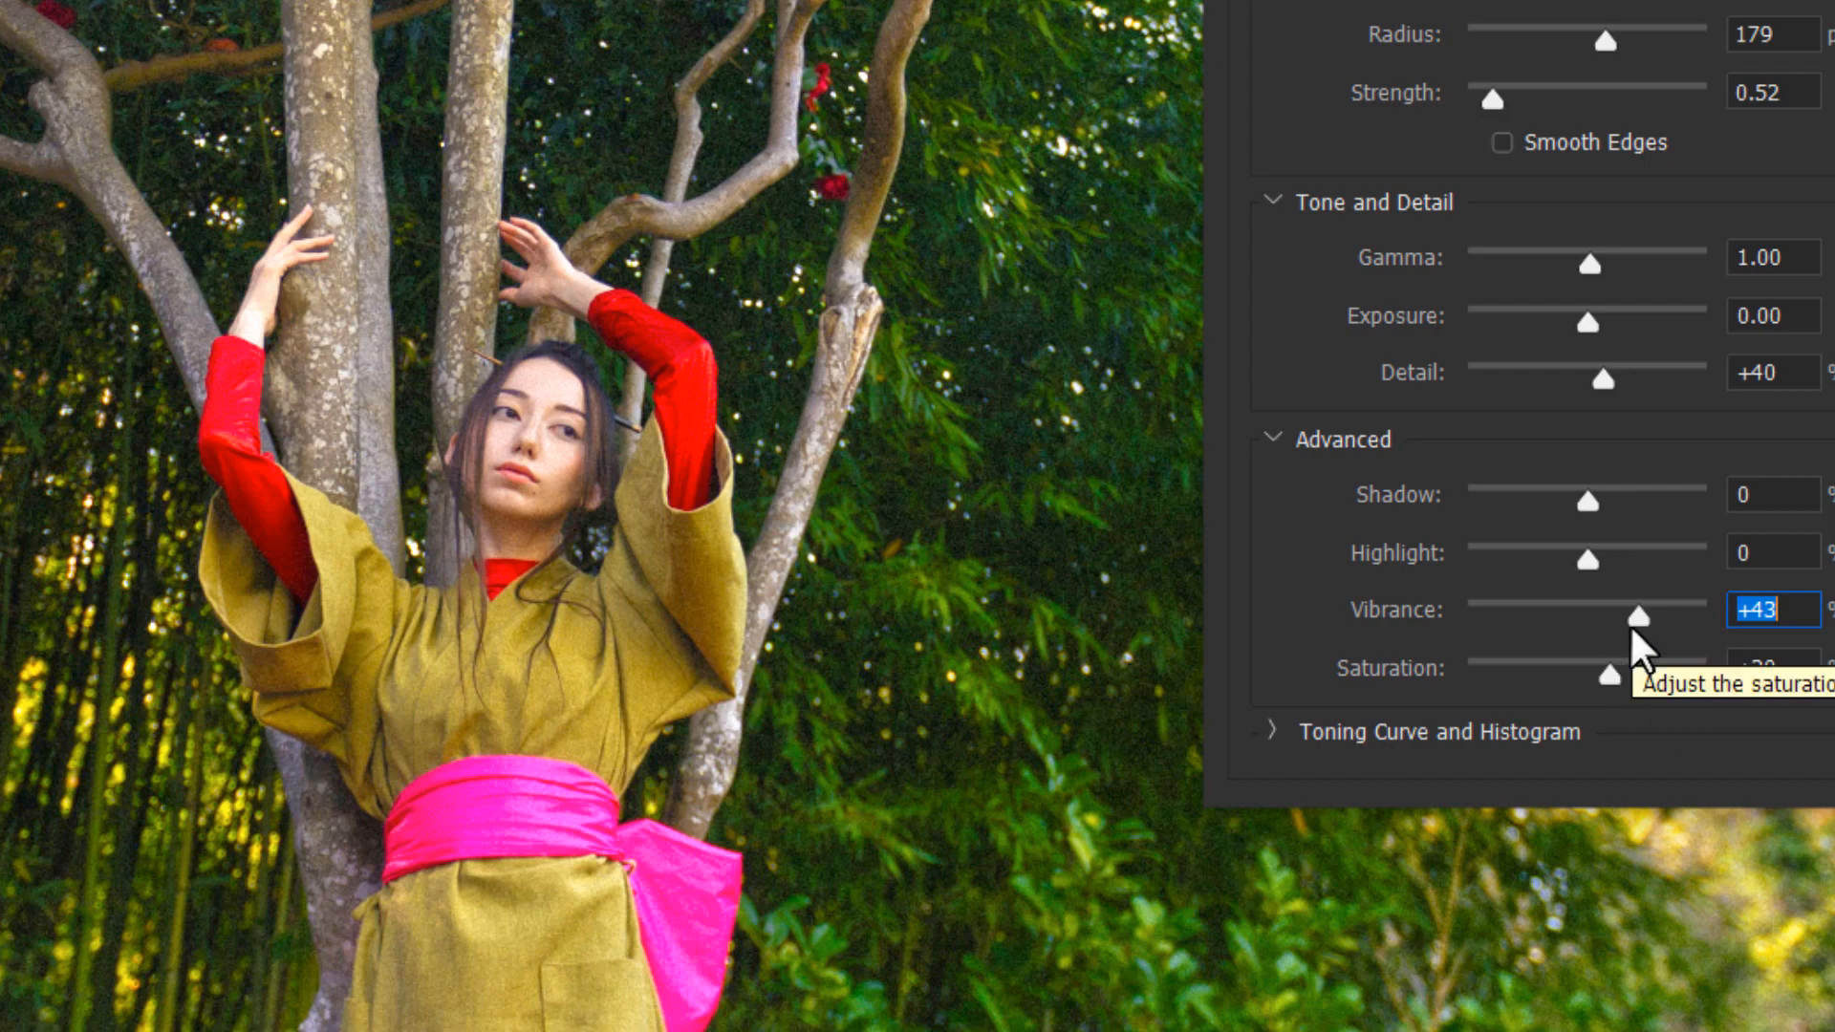
text(25)
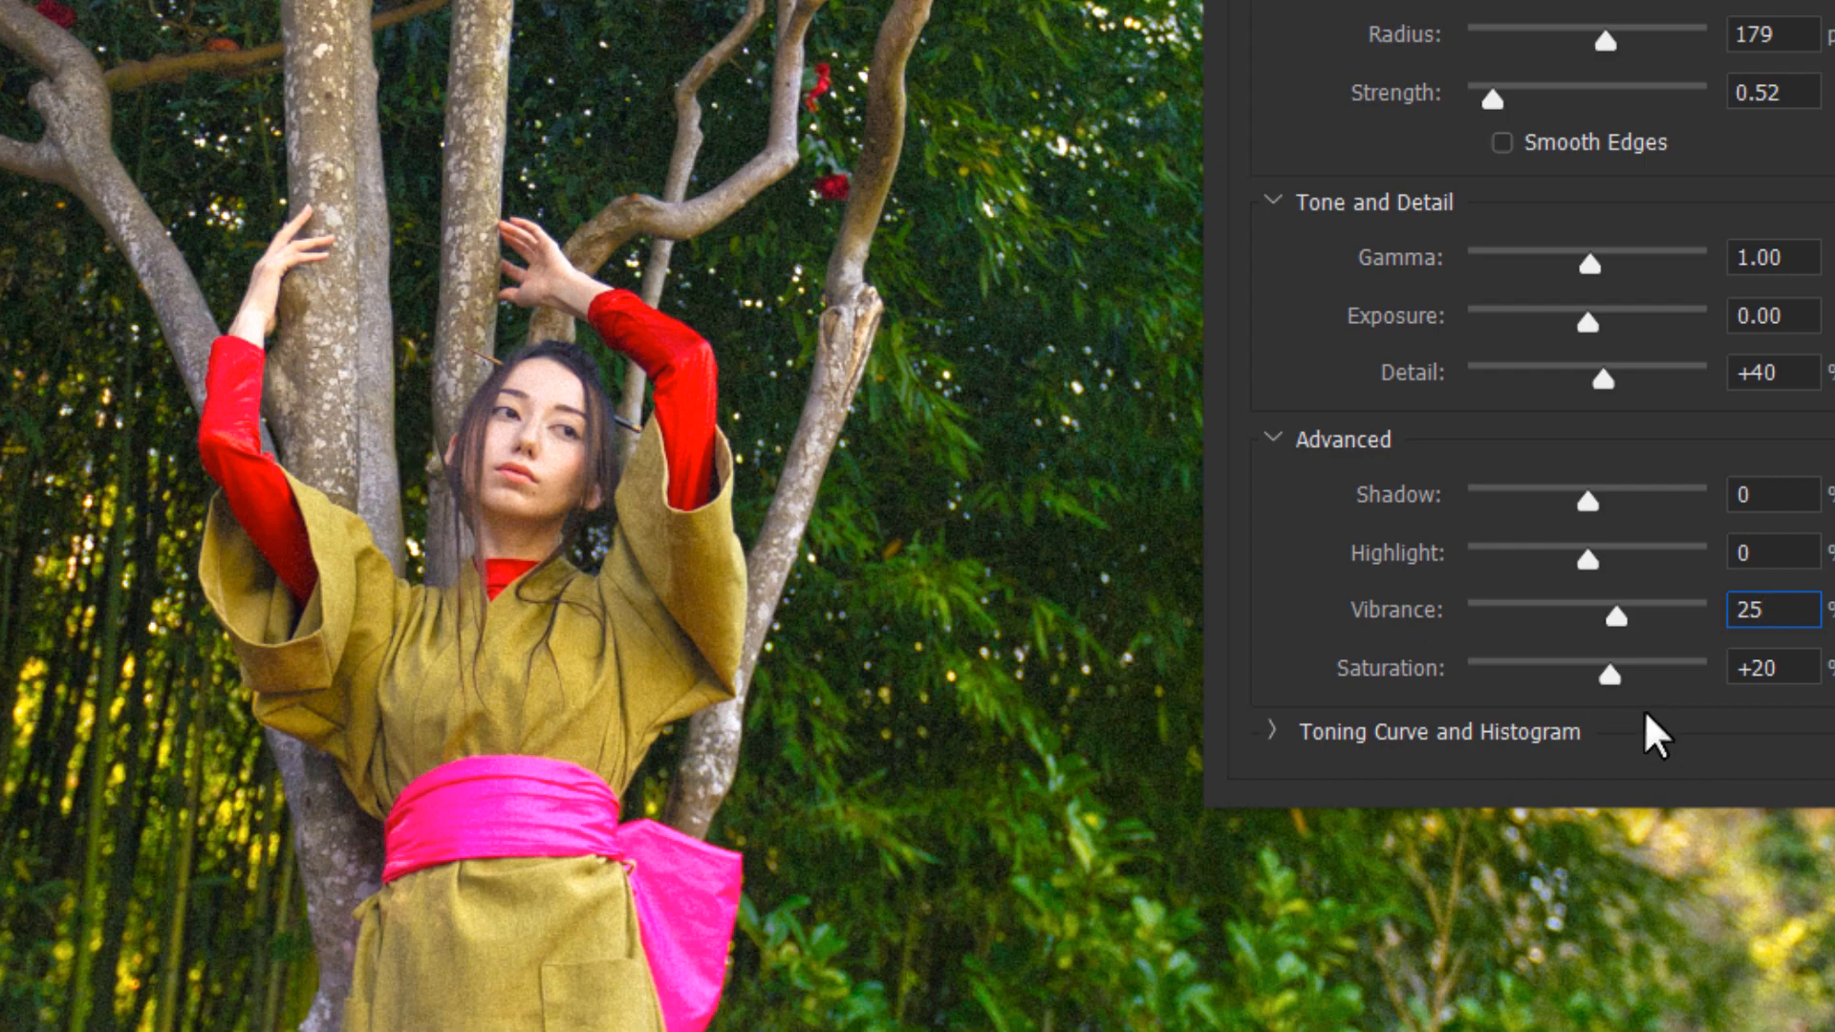
Try Saturation values of -39 and +100, set Saturation to +15% and apply the HDR Toning to the photo.
drag(1614, 679, 1661, 683)
click(1541, 675)
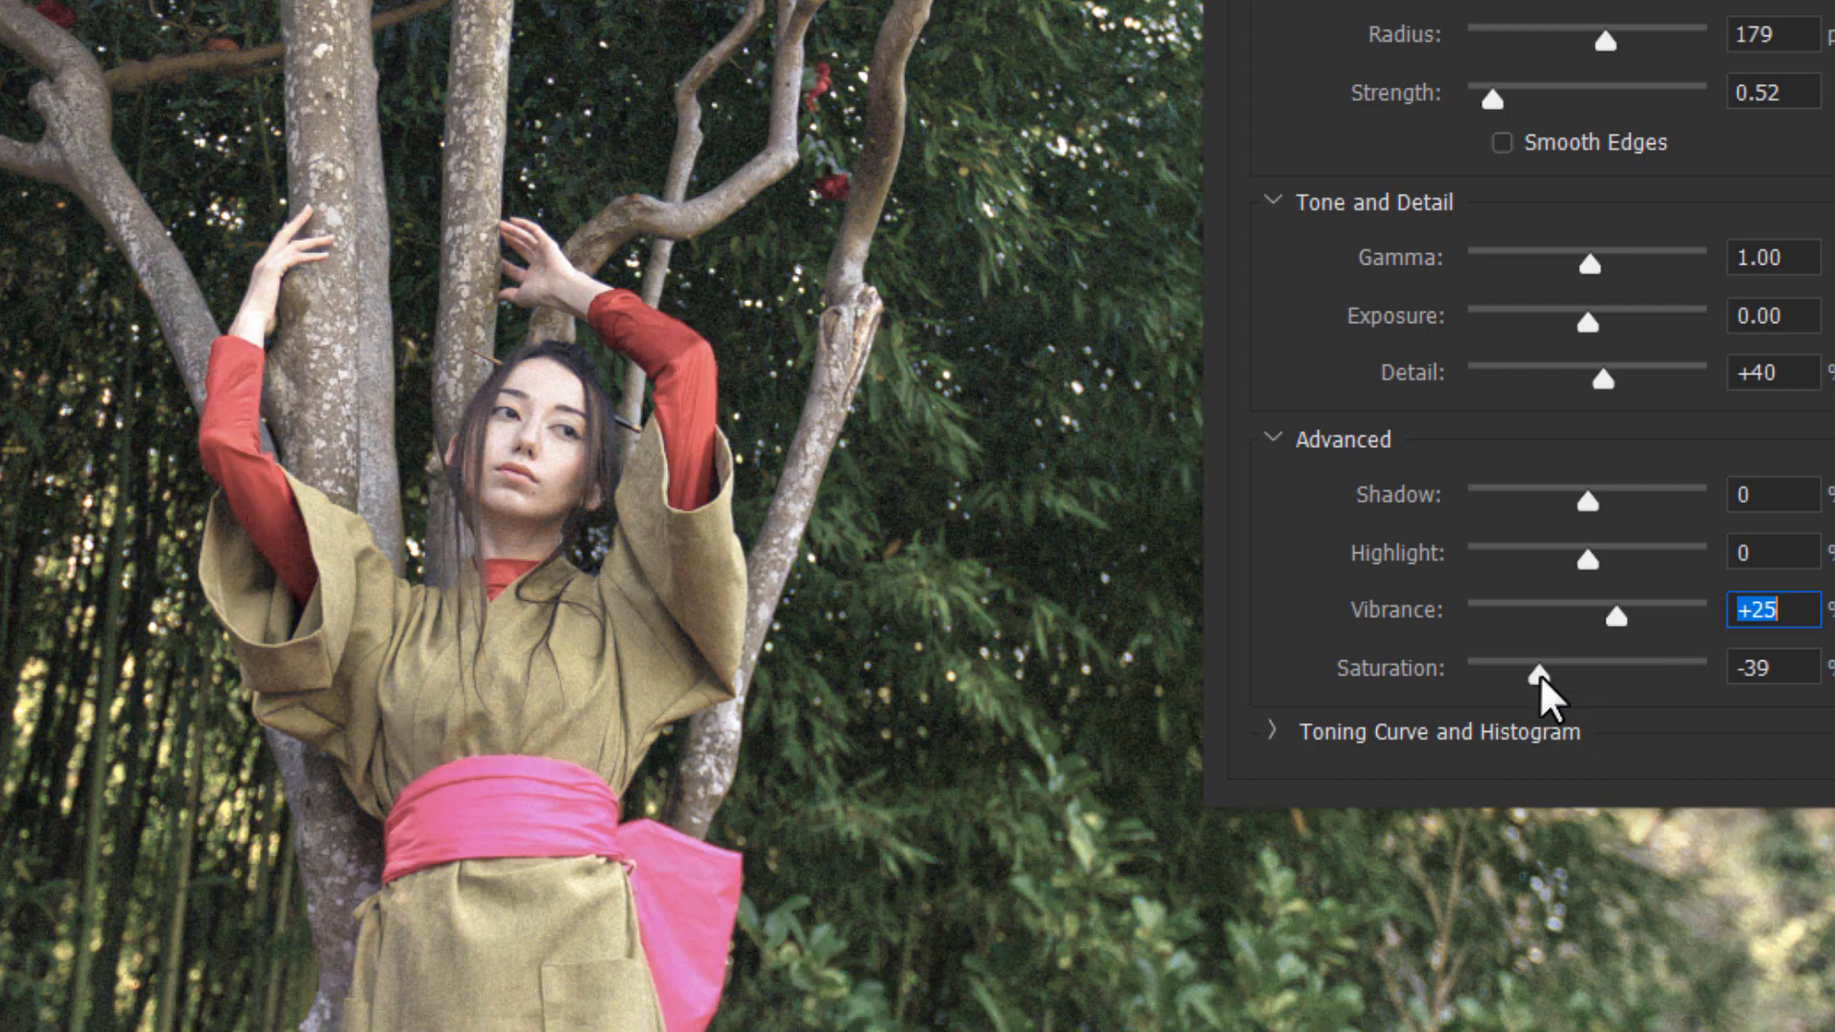
drag(1541, 675, 1794, 660)
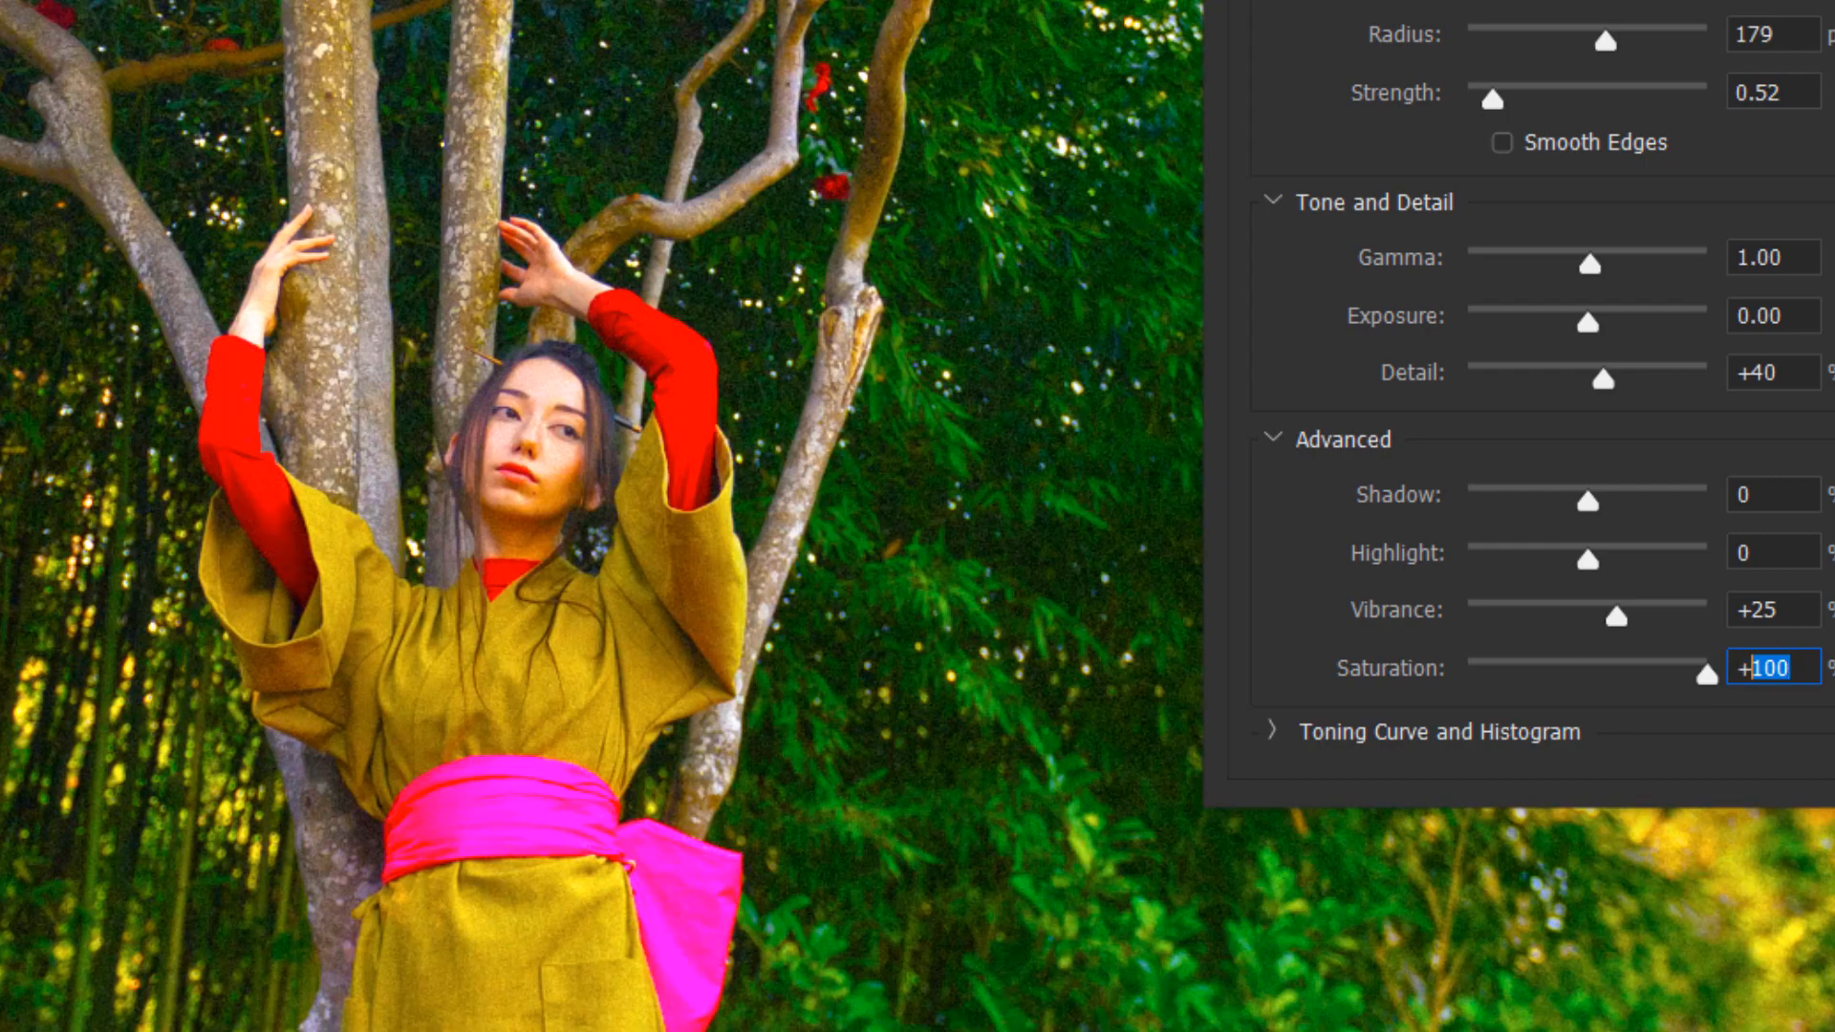
text(+15)
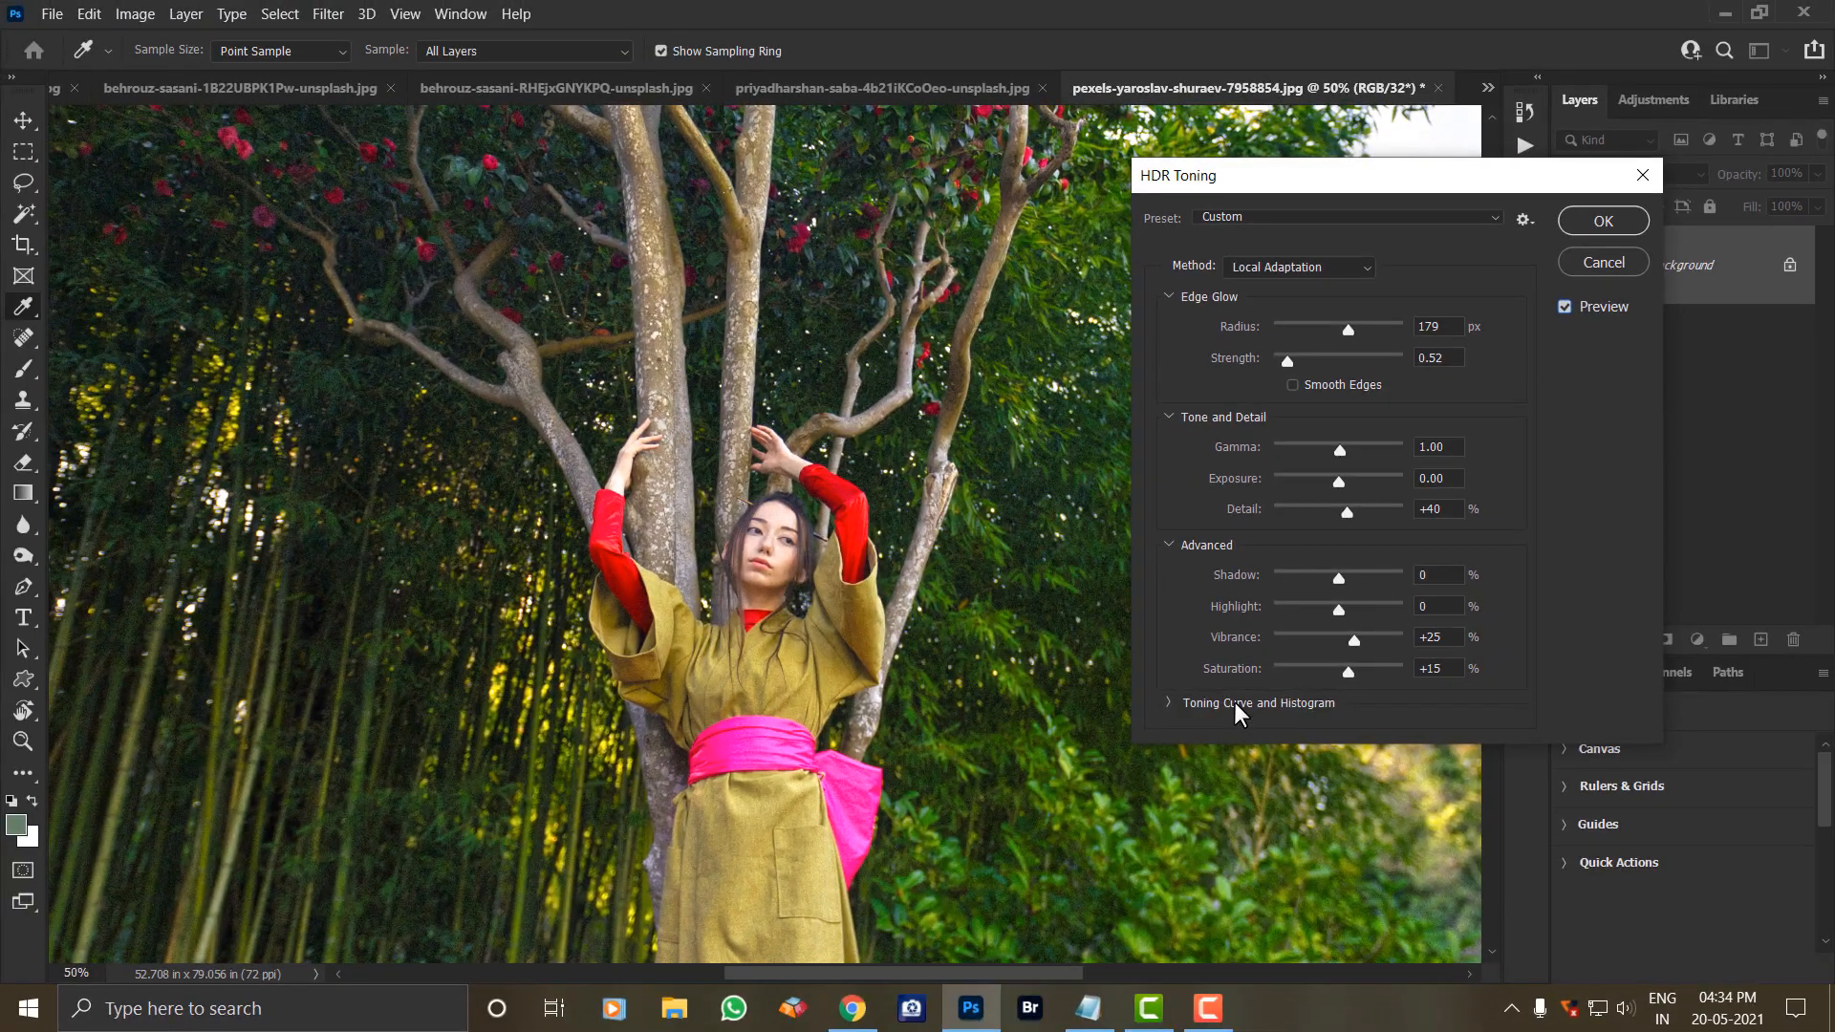
click(1603, 224)
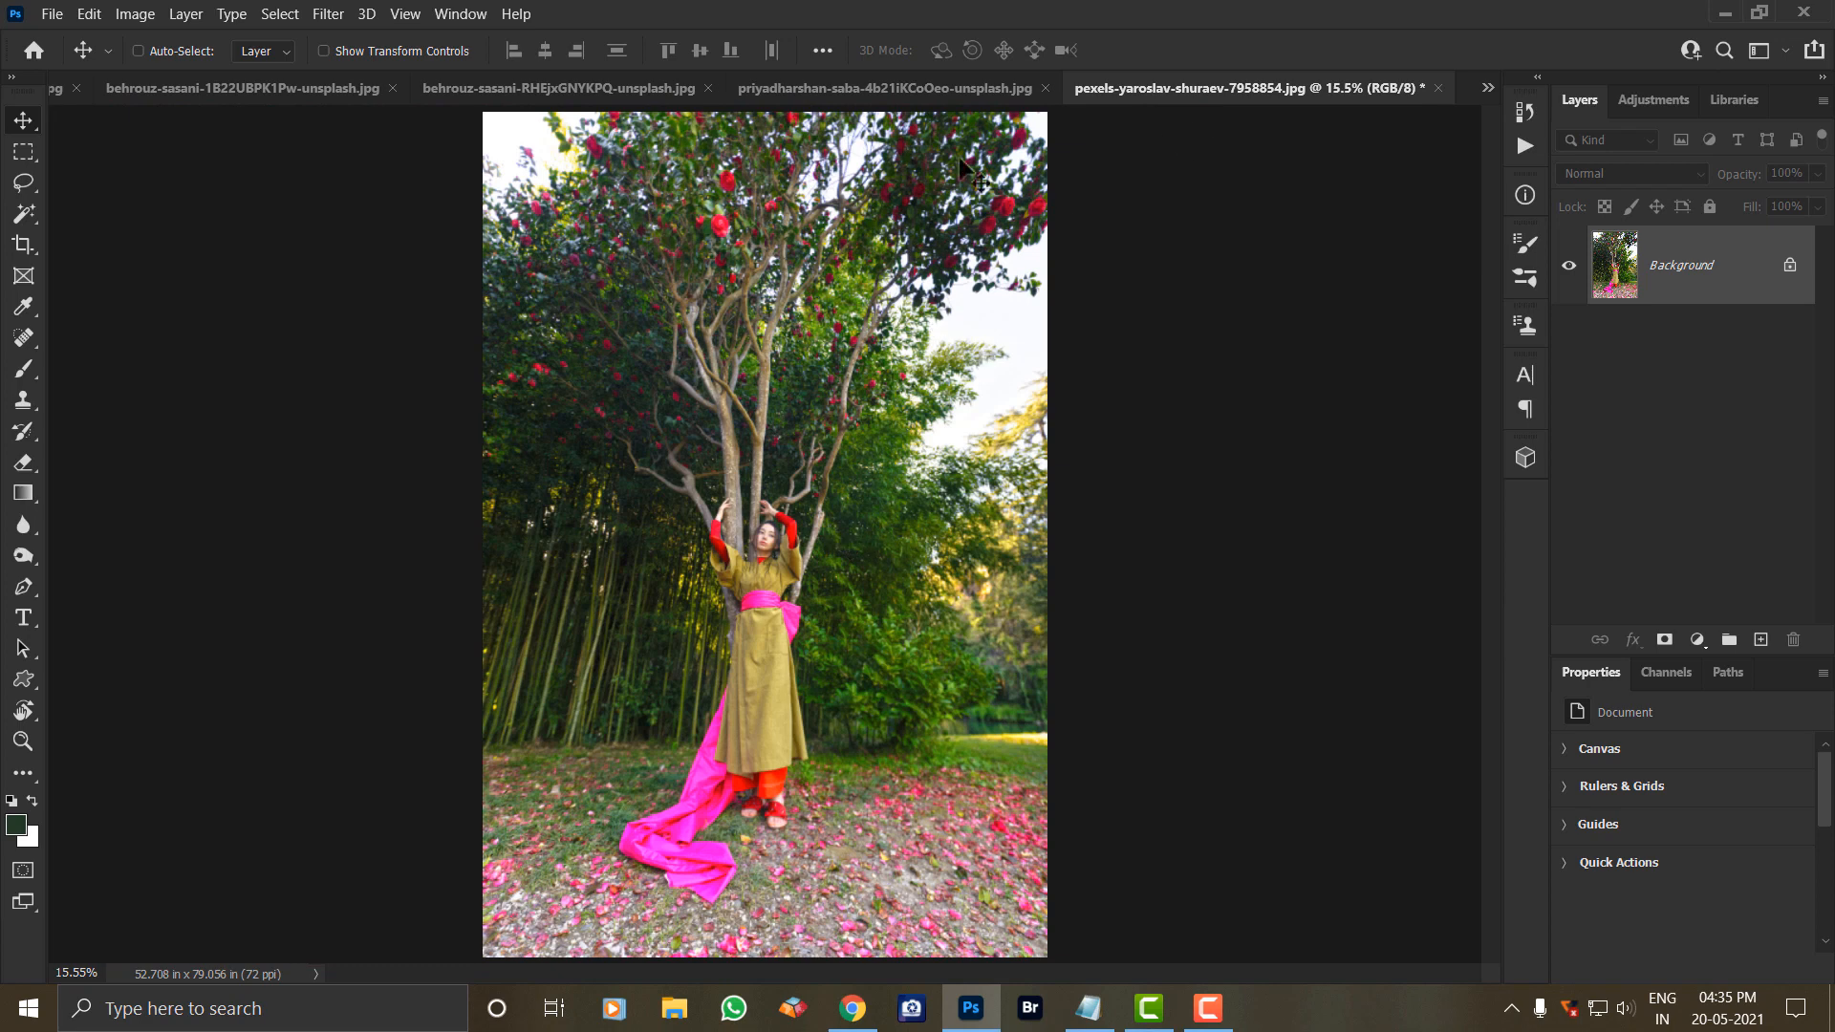
Compare the photo of the woman before and after HDR Toning by undoing and redoing the adjustment twice.
key(ctrl+z)
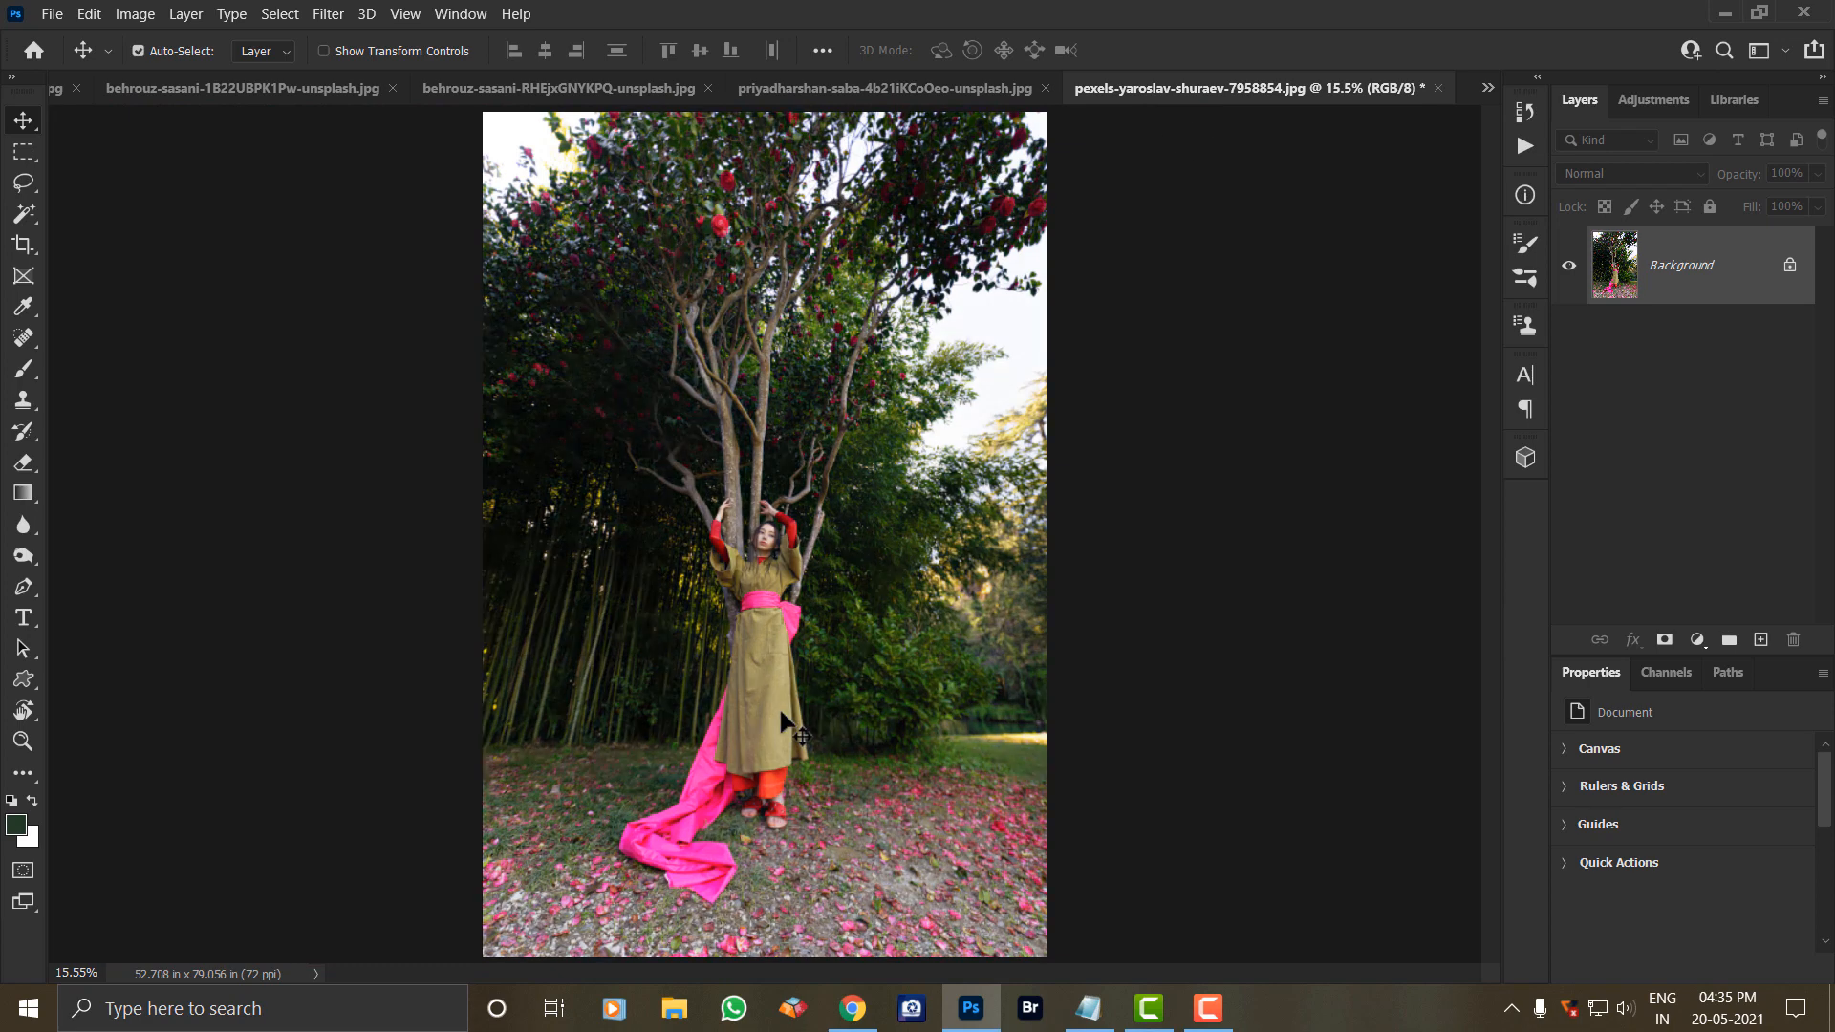
key(ctrl+shift+z)
key(ctrl+z)
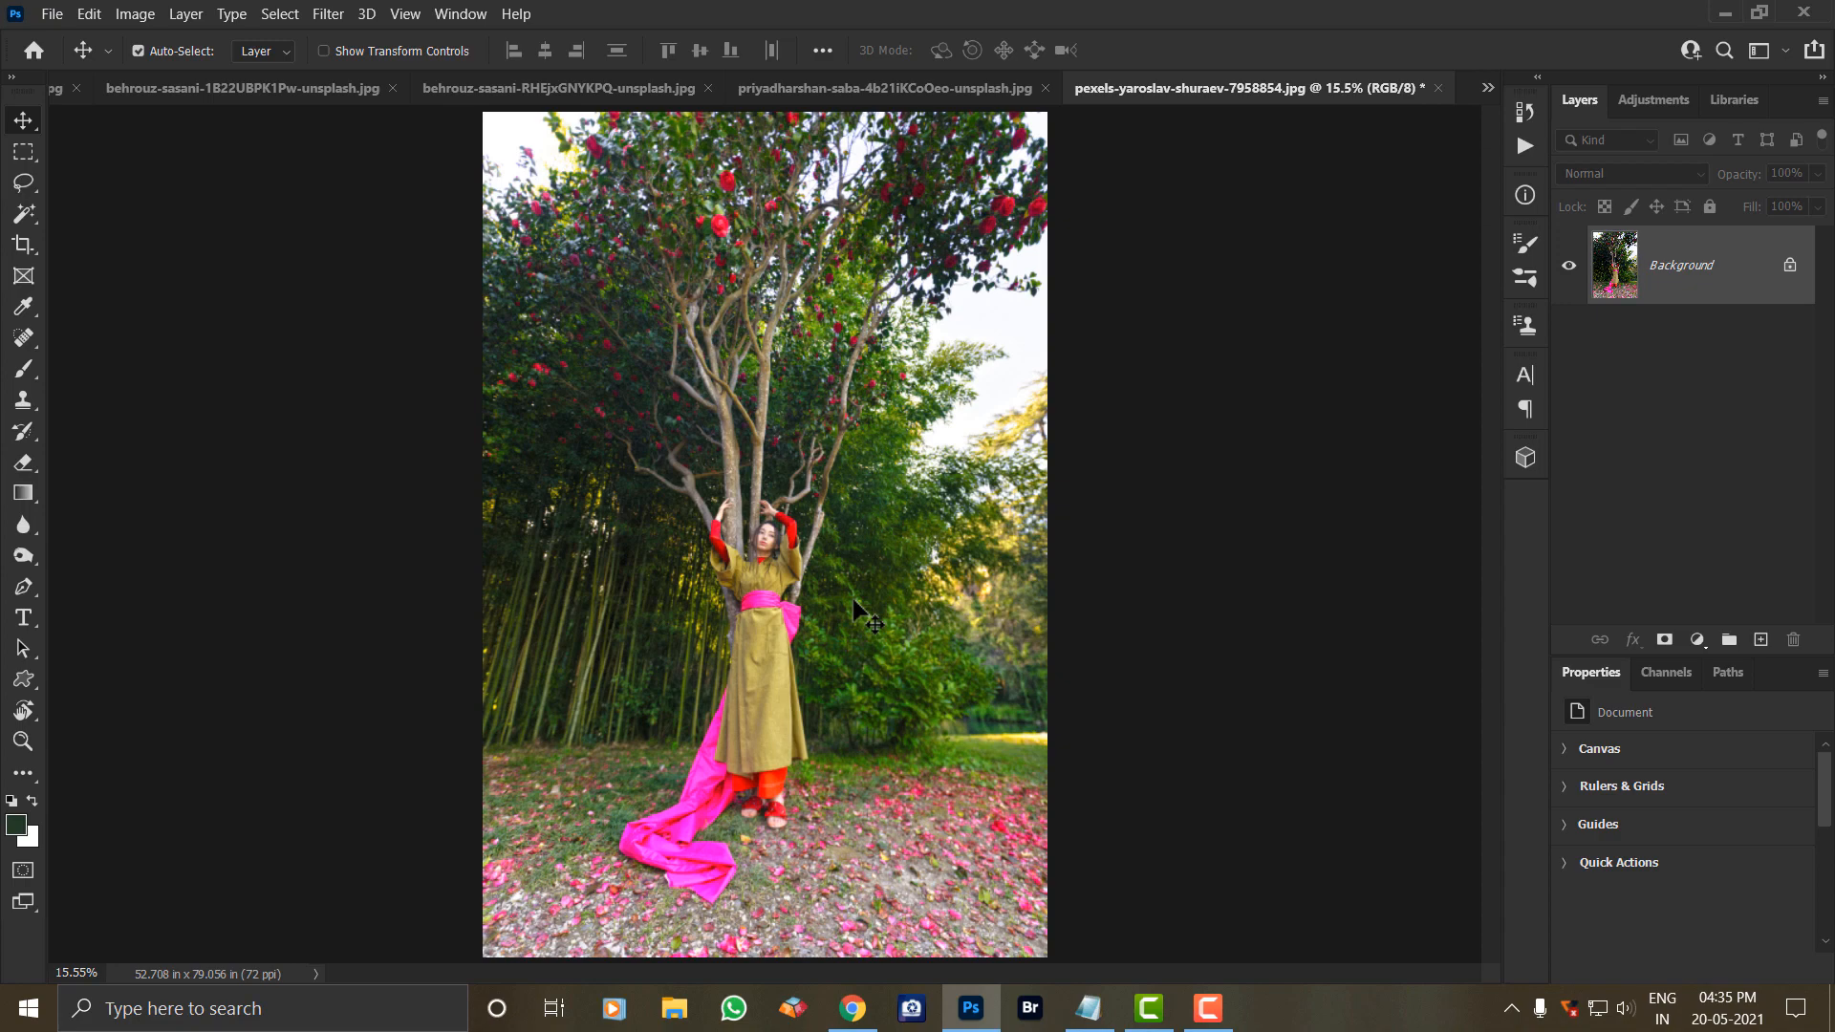
key(ctrl+shift+z)
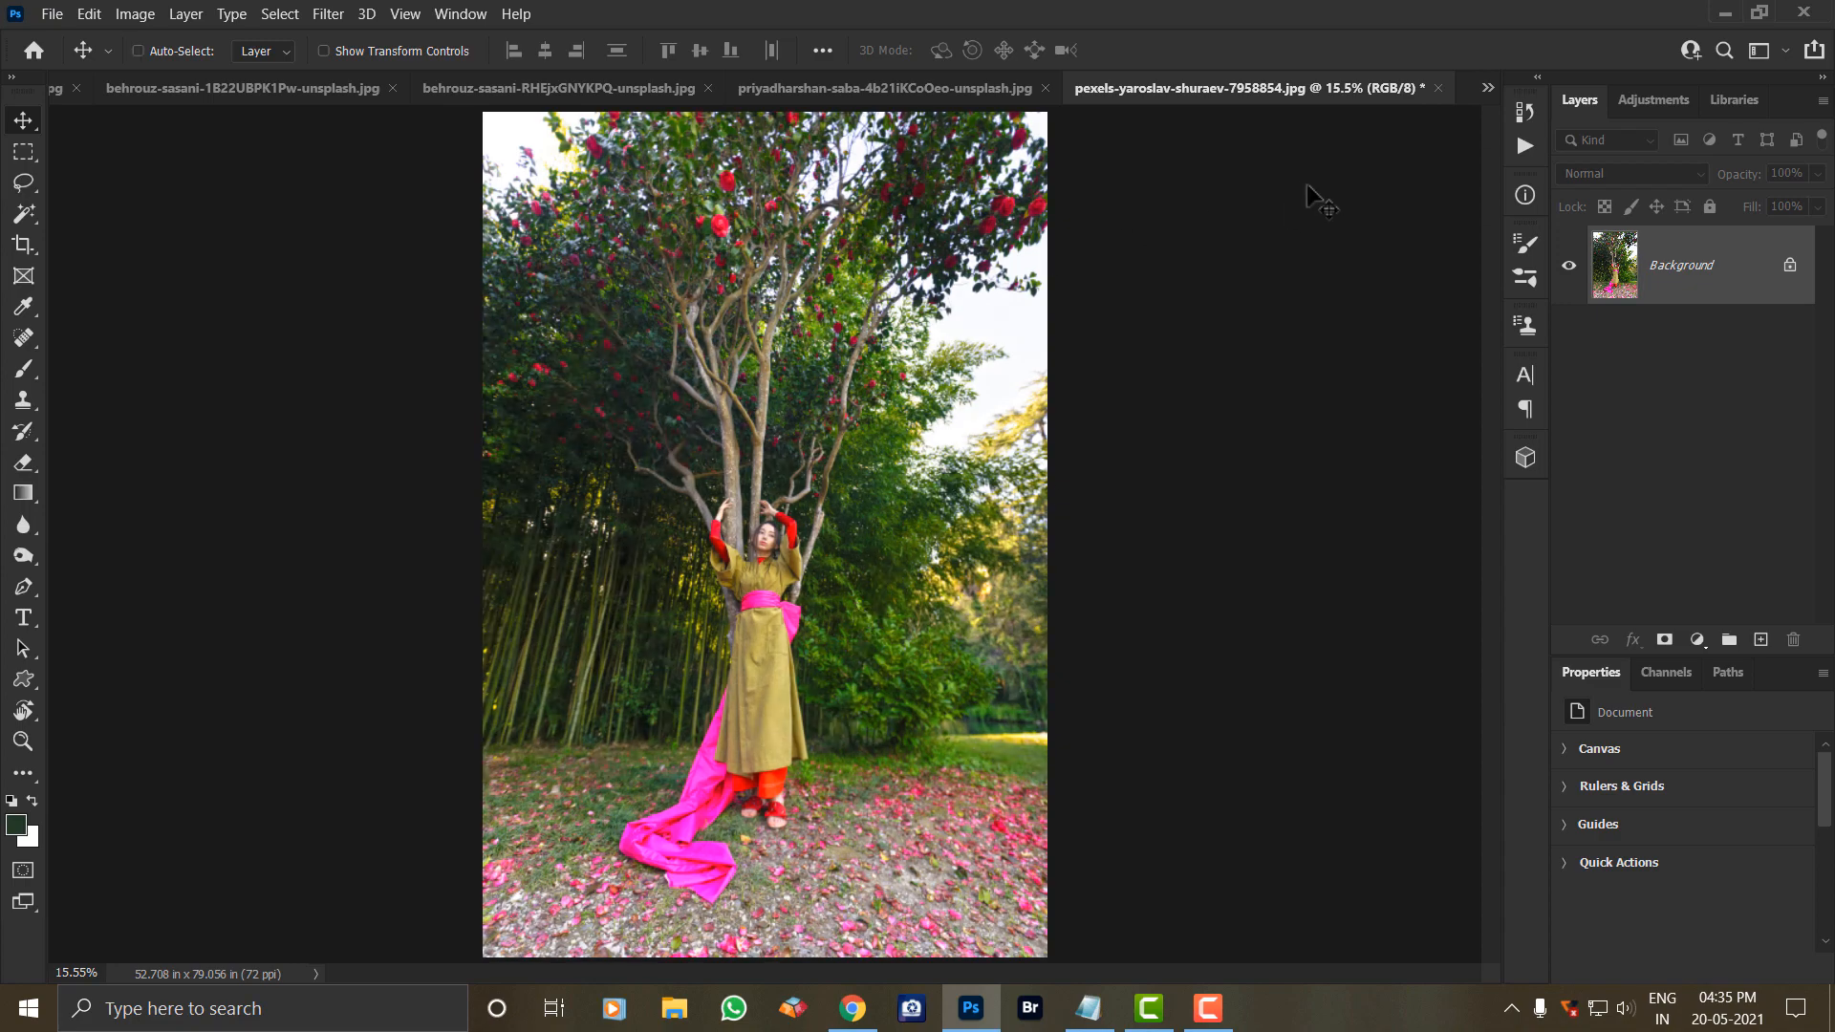
Switch to the bird photo and apply HDR Toning to it with the Default preset.
key(ctrl+Tab)
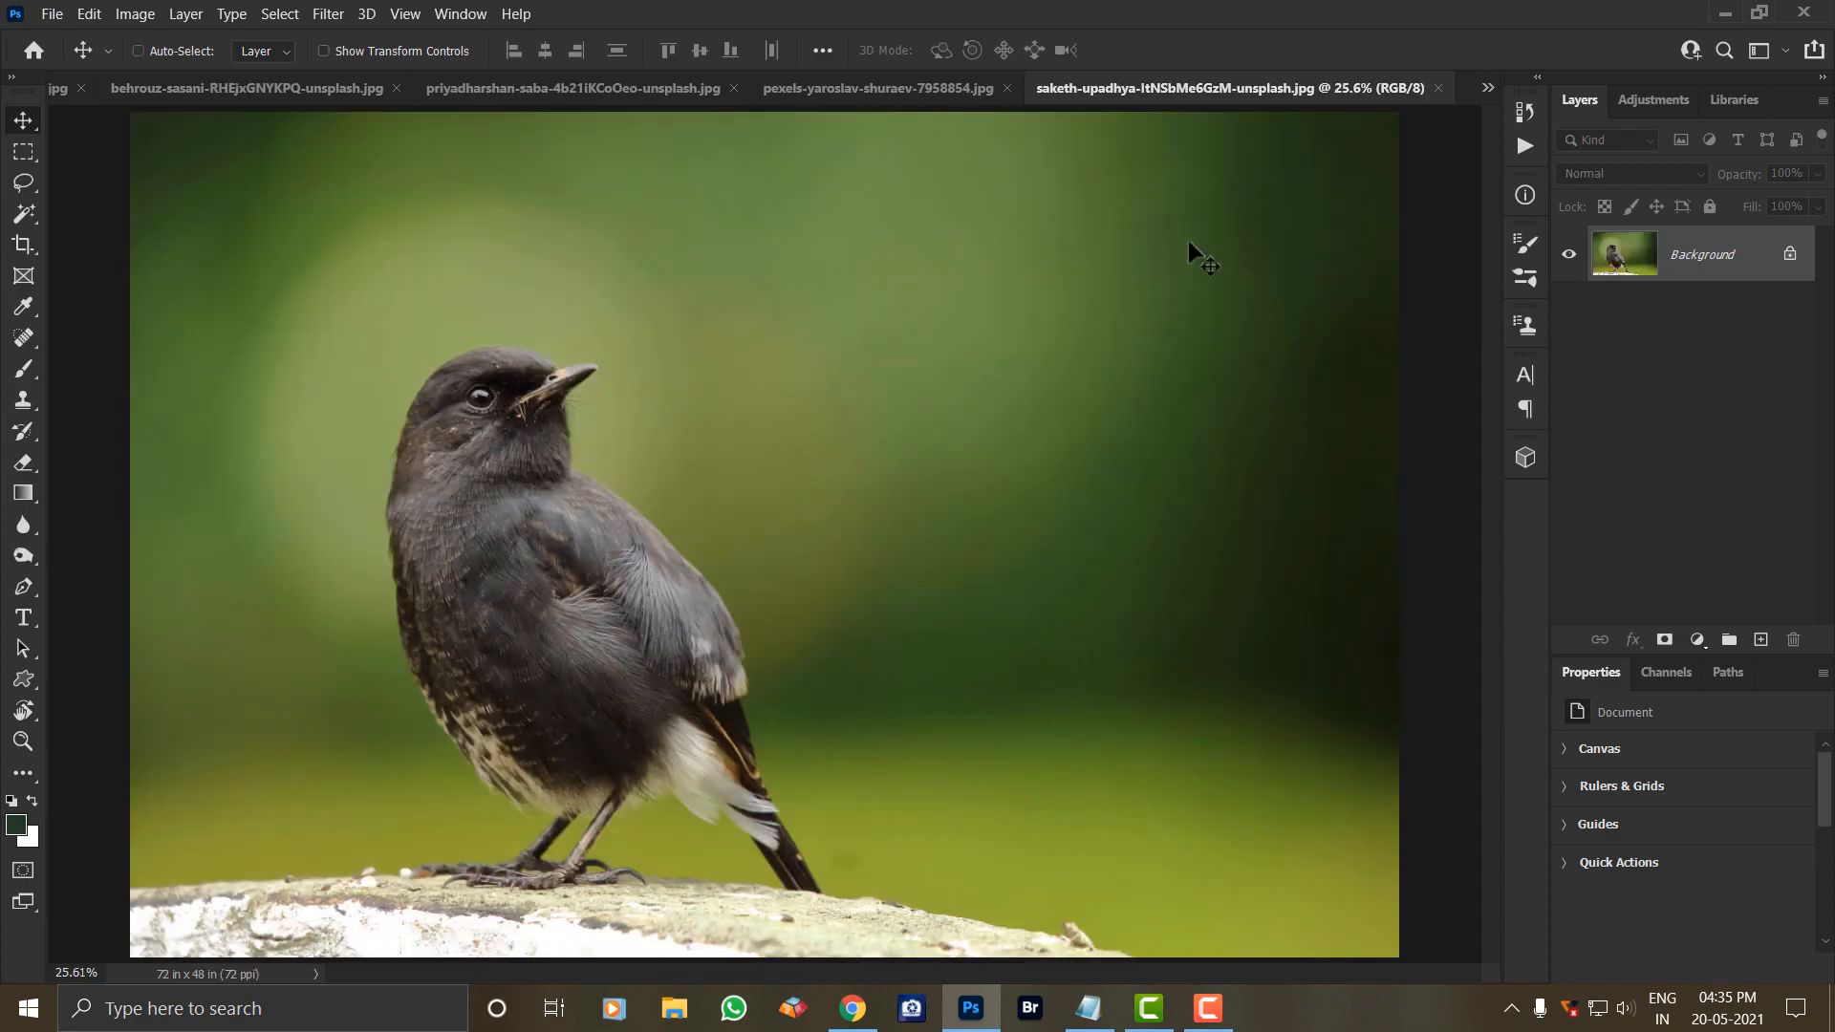
click(135, 13)
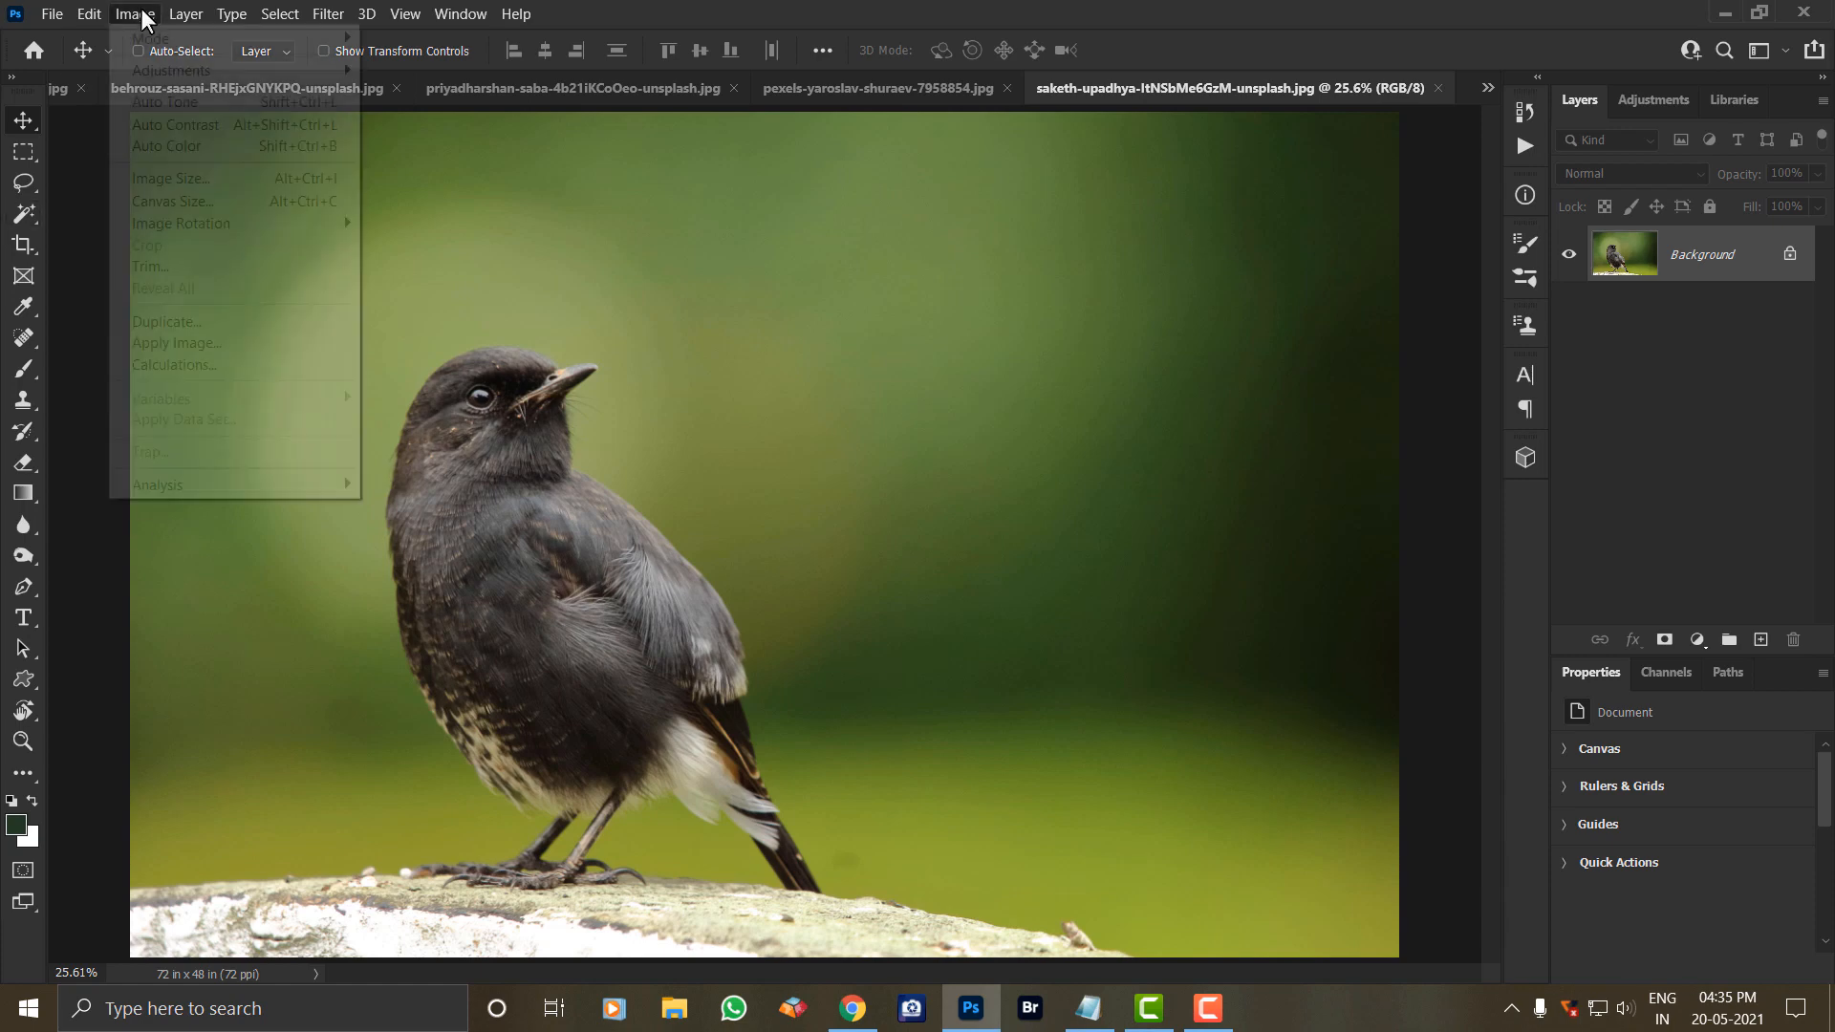
mouse_move(235, 72)
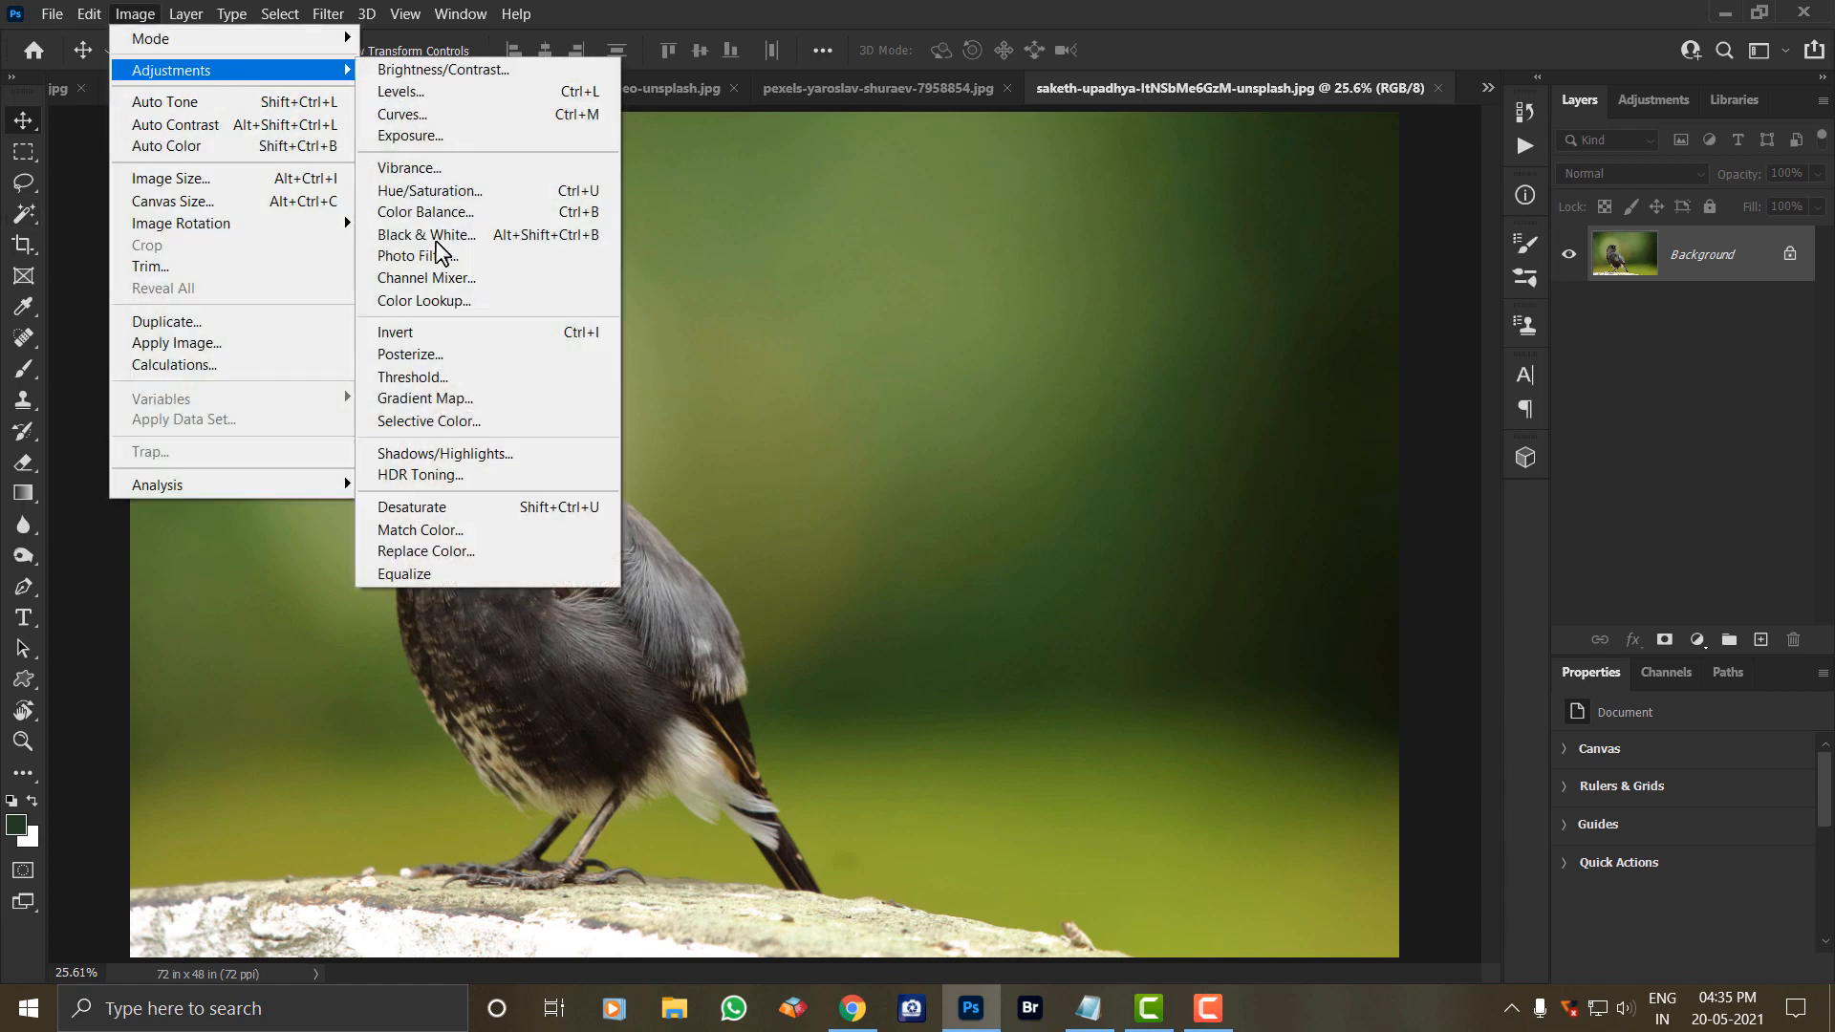
click(438, 478)
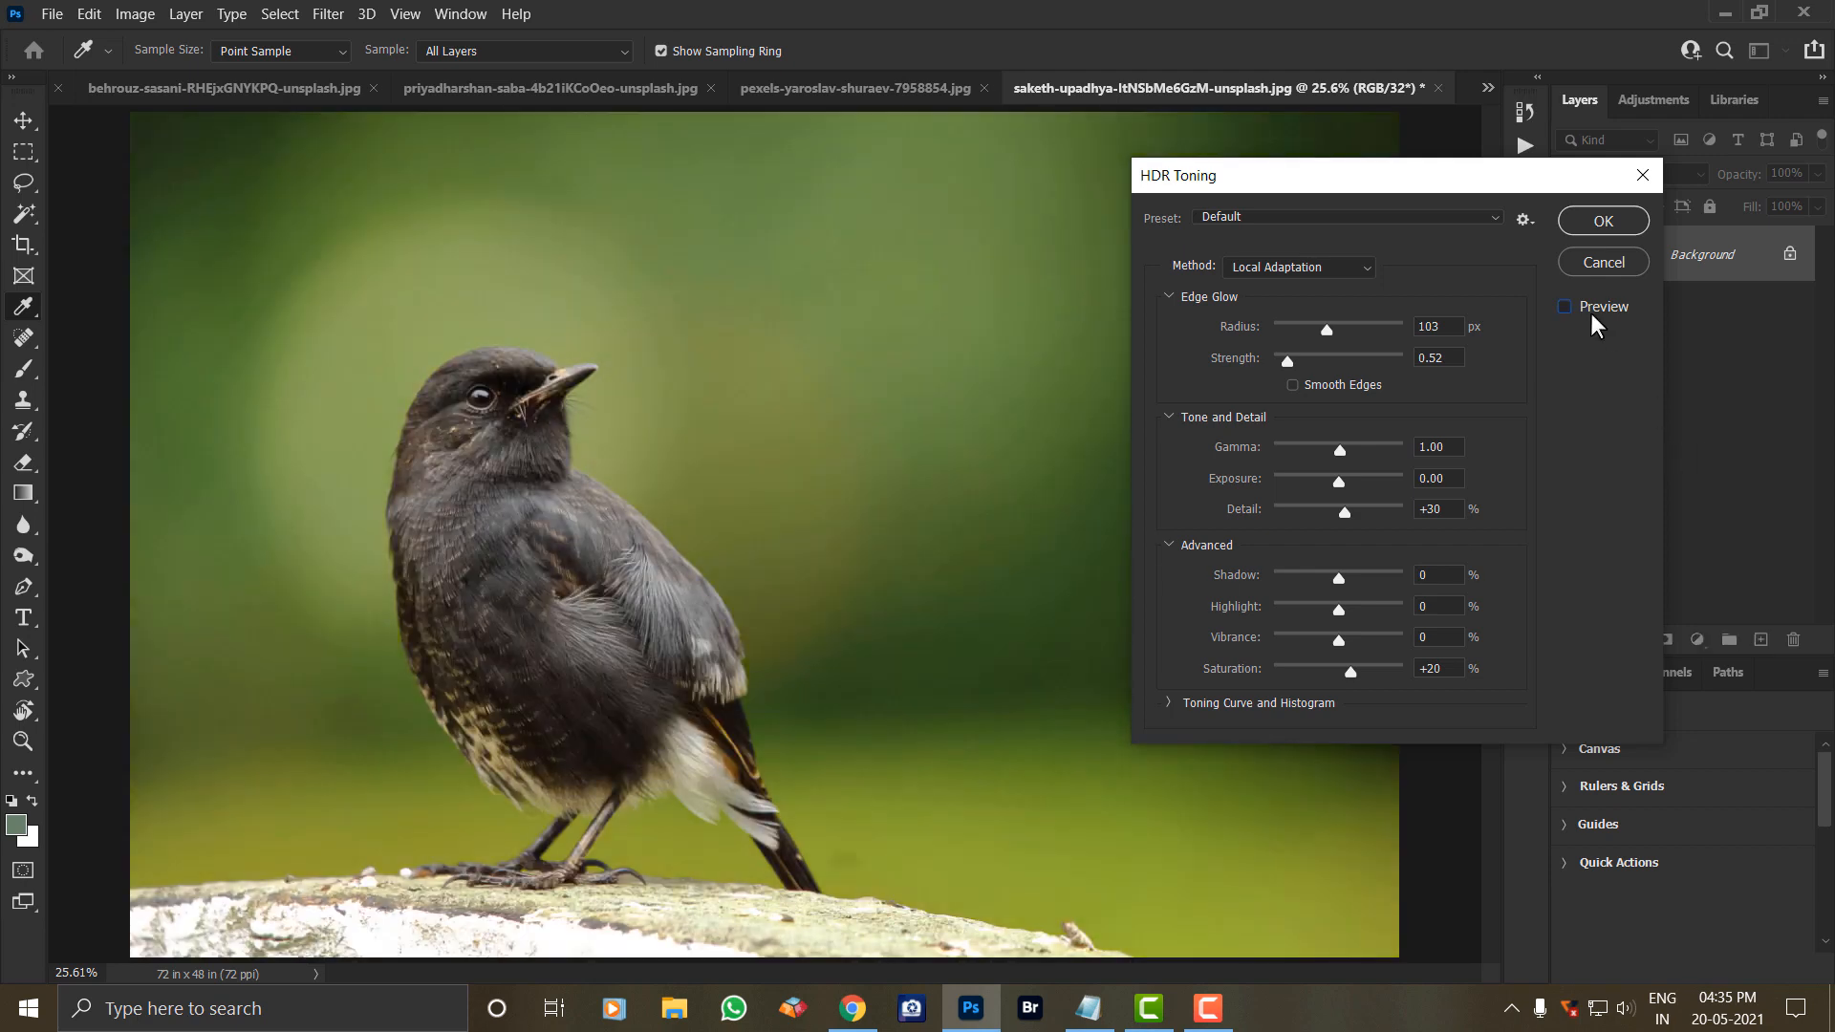
click(1595, 225)
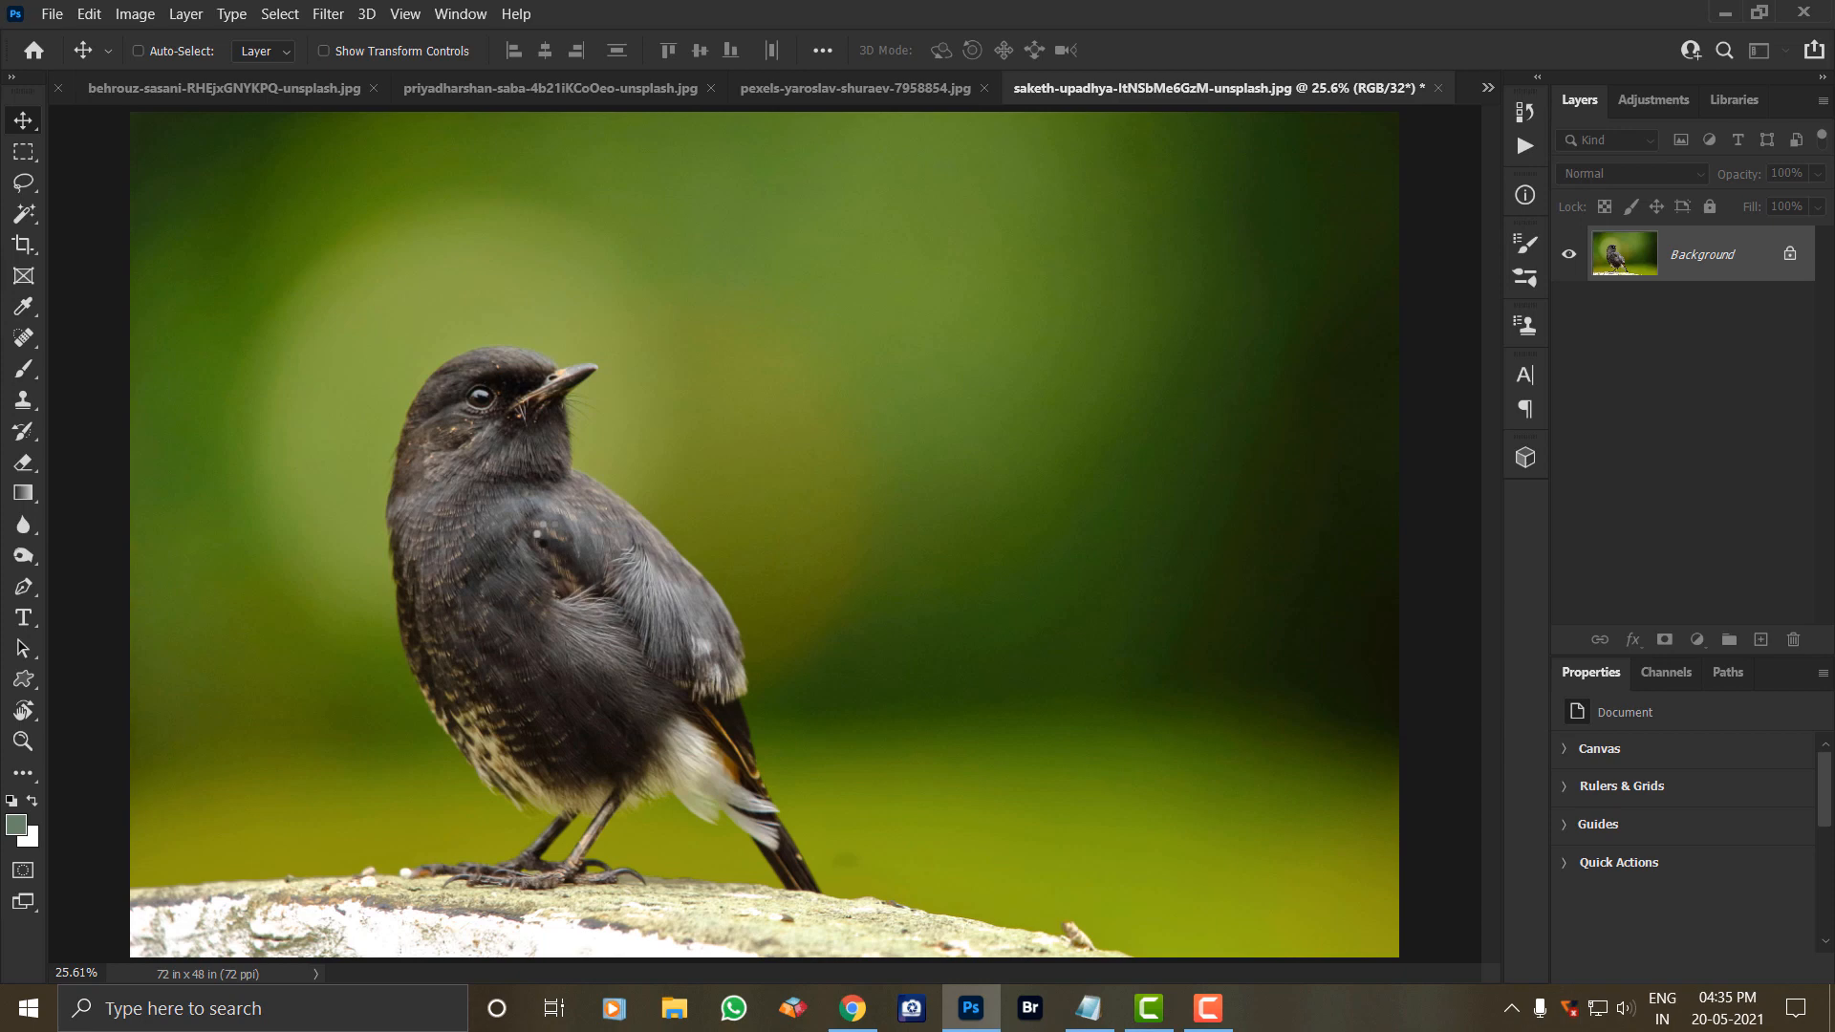